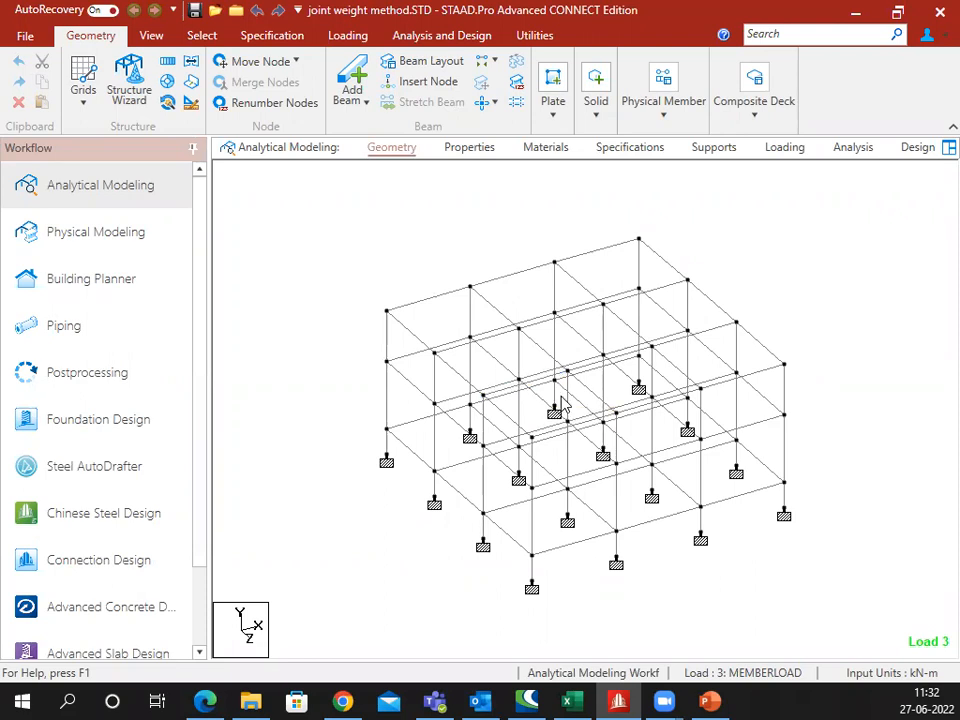
Step: Check the geometry details of the top-storey corner column, including its length and node coordinates
middle_drag(461, 288, 501, 389)
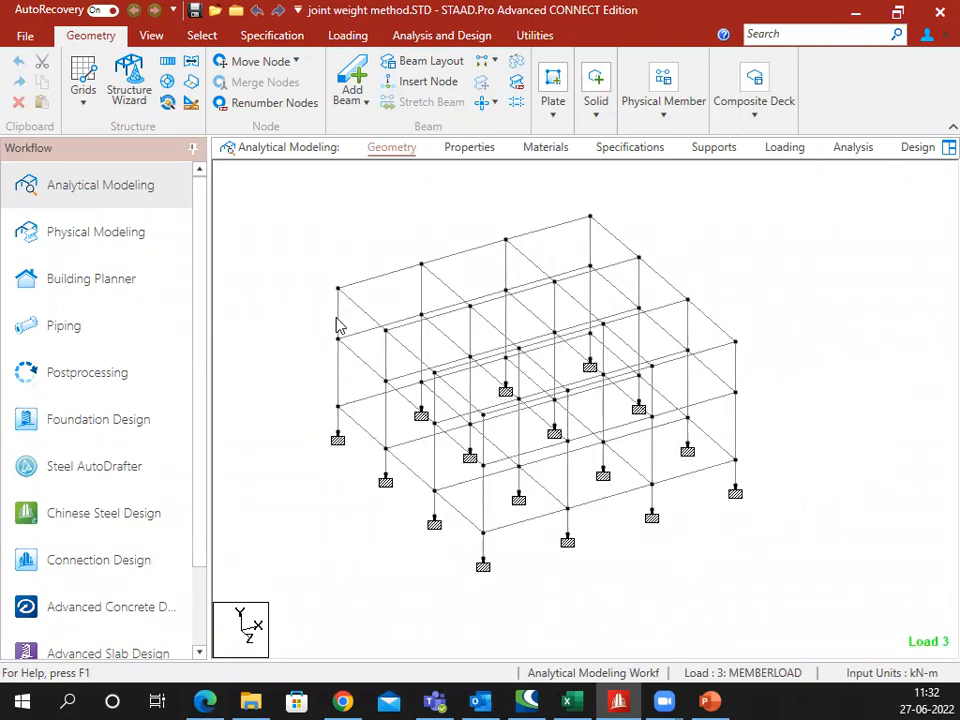
scroll(348, 320, up, 2)
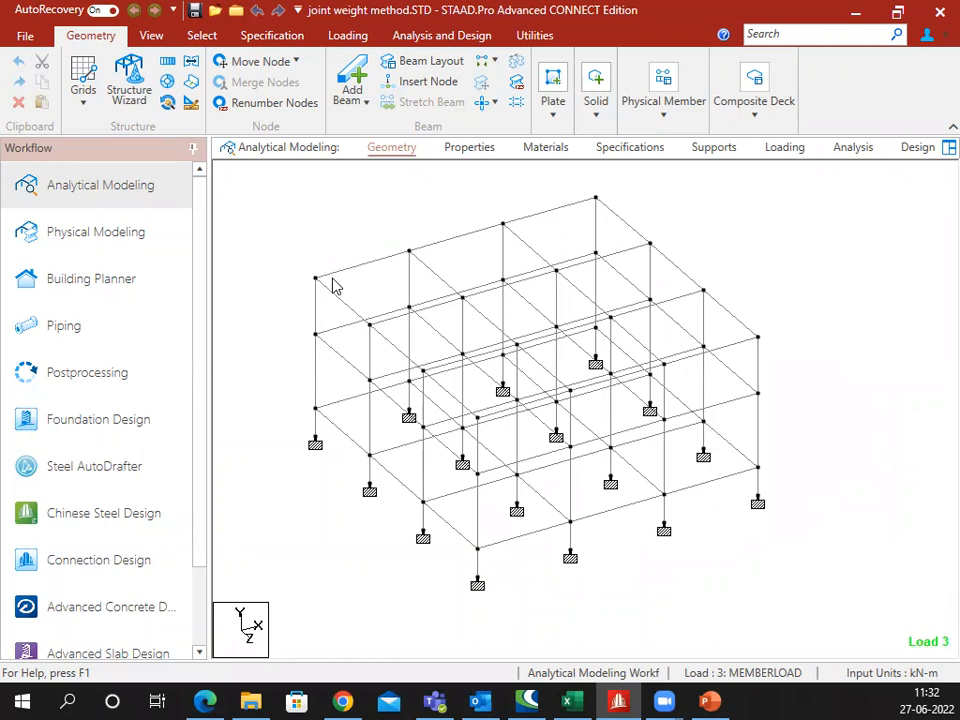
double_click(322, 287)
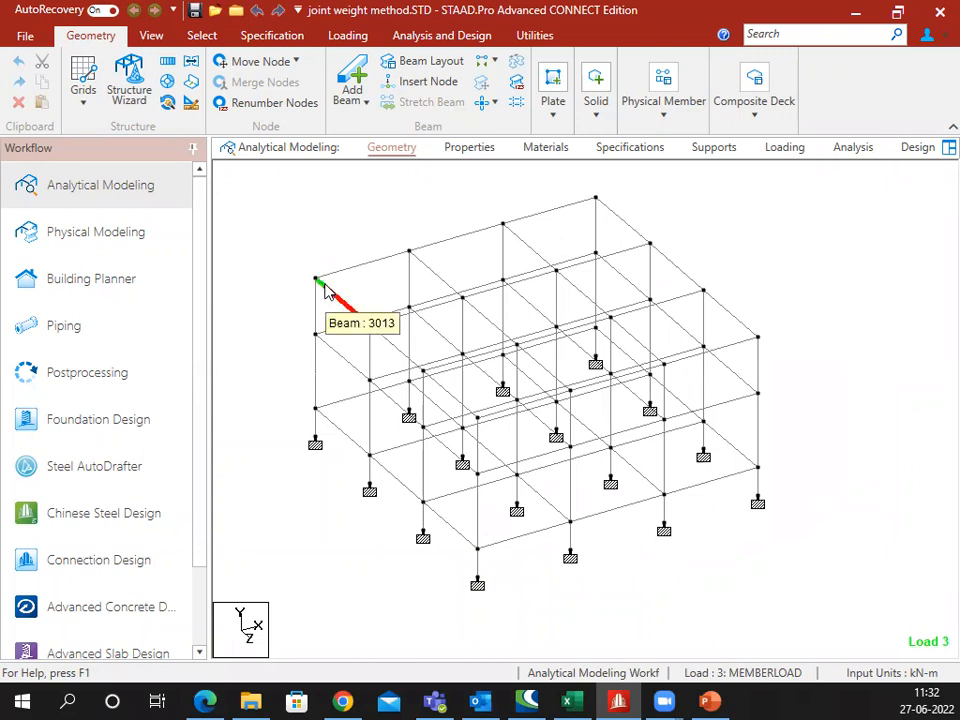
click(477, 320)
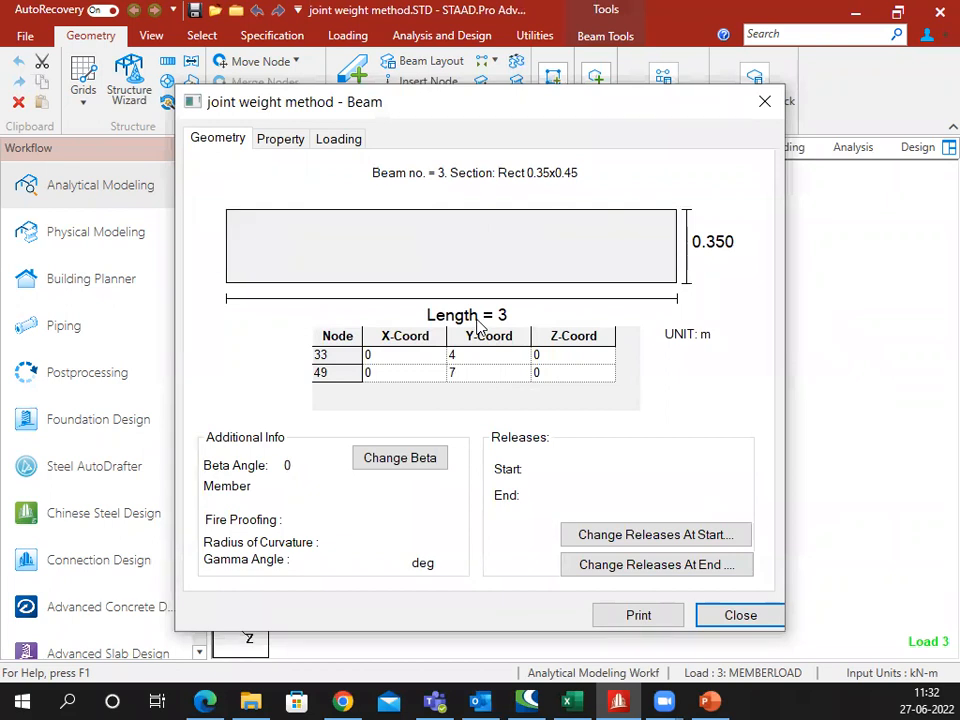
click(738, 616)
click(313, 225)
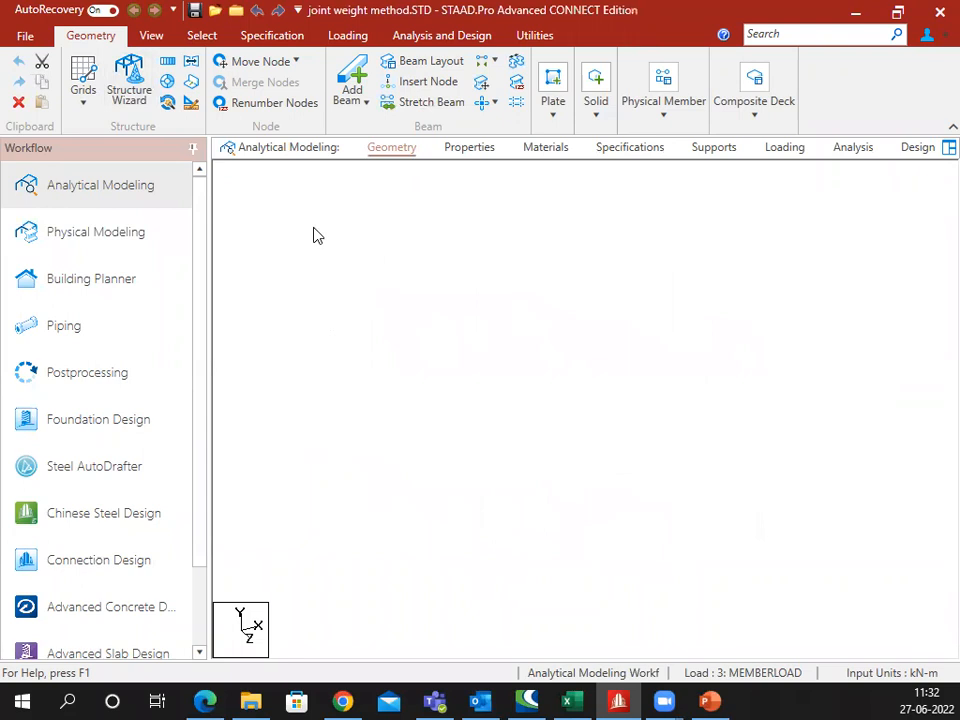
Step: Select all roof-level nodes of the frame in a side elevation view
click(165, 36)
click(358, 86)
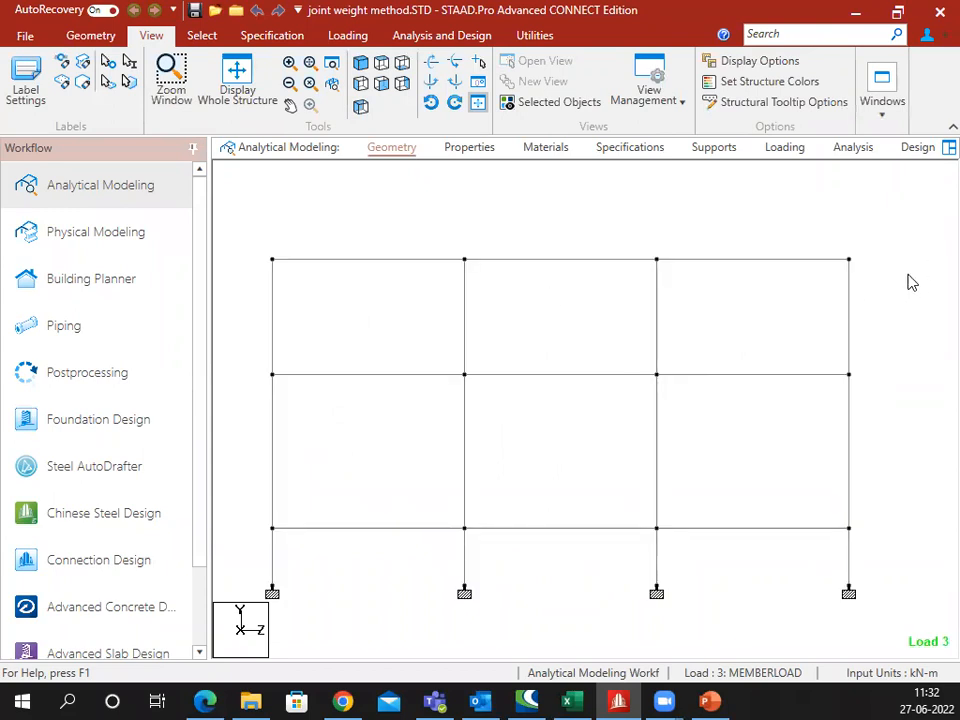
click(203, 37)
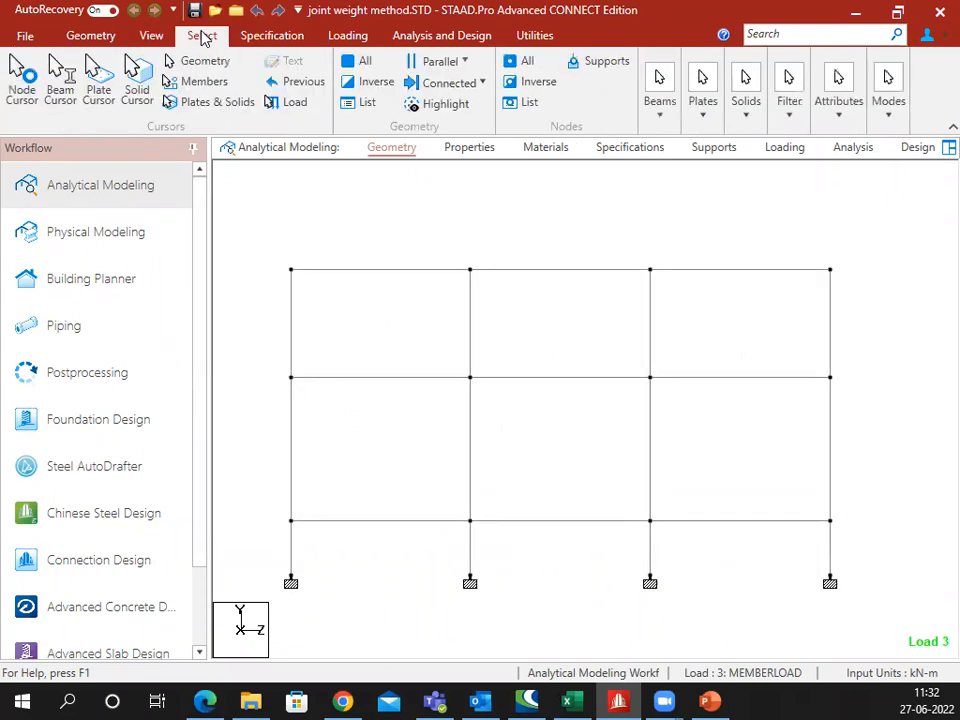
click(22, 88)
drag(271, 240, 867, 291)
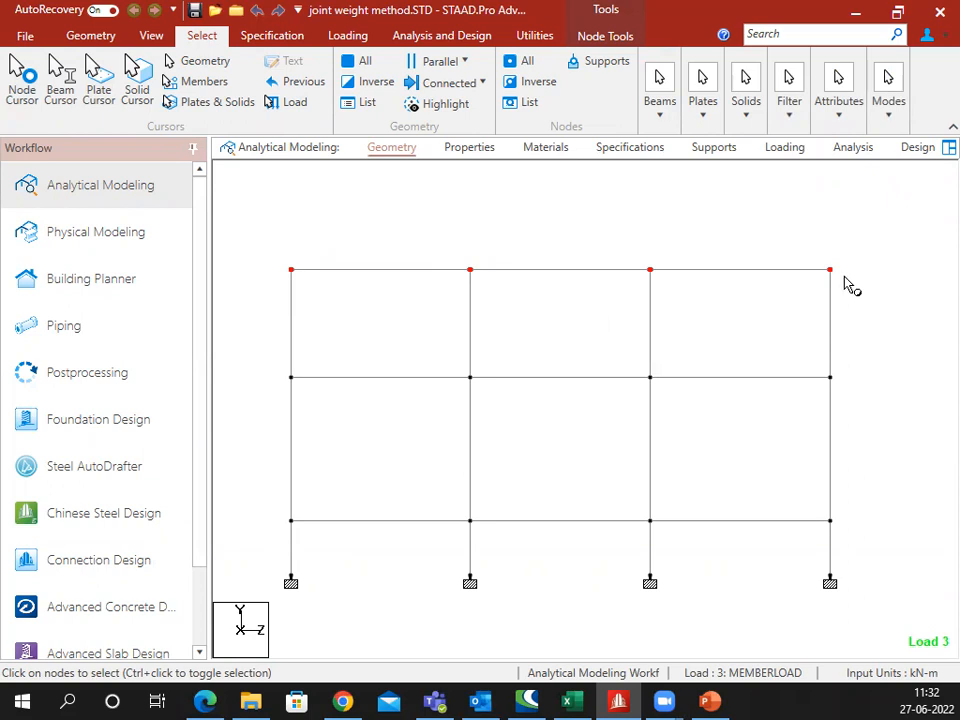
right_click(786, 207)
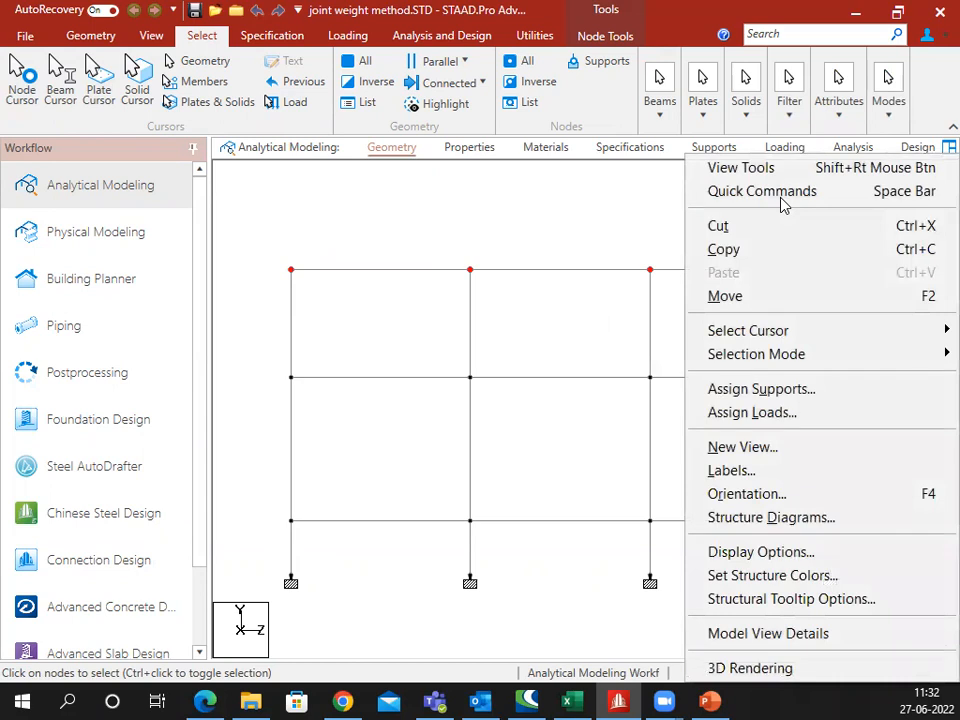
click(760, 298)
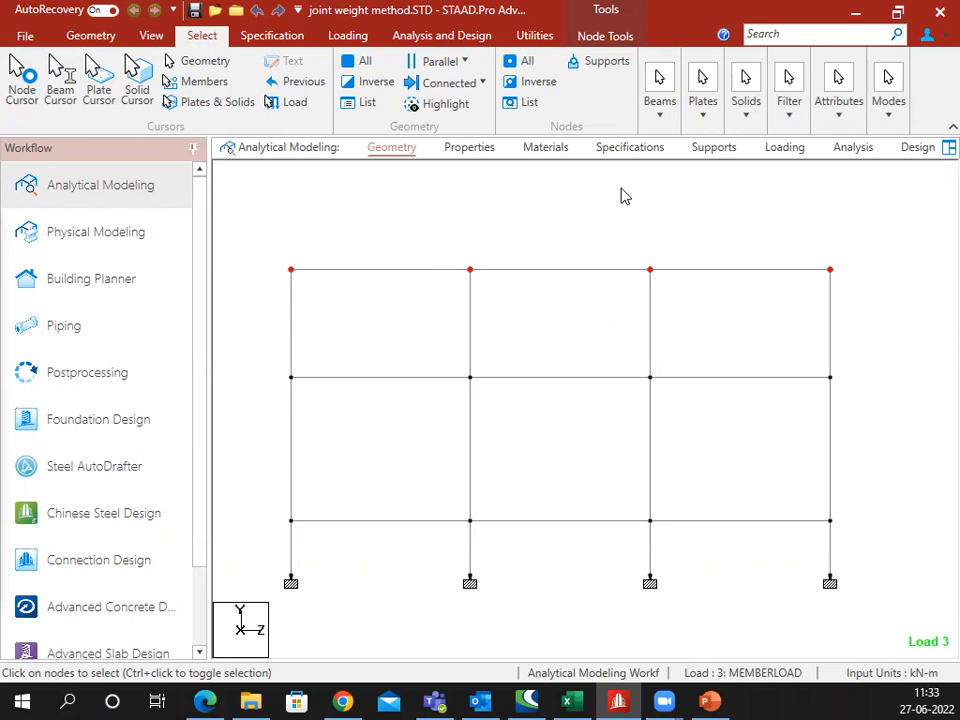
click(895, 172)
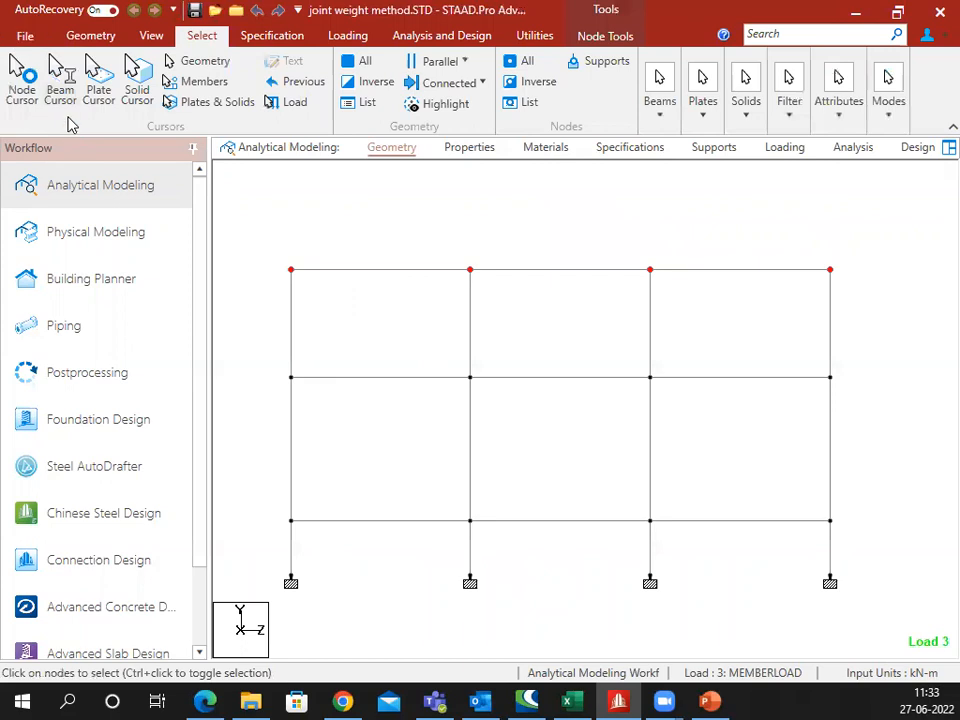
Step: Move the selected roof nodes by 1 m in Y and agree to split members at coinciding nodes
click(88, 36)
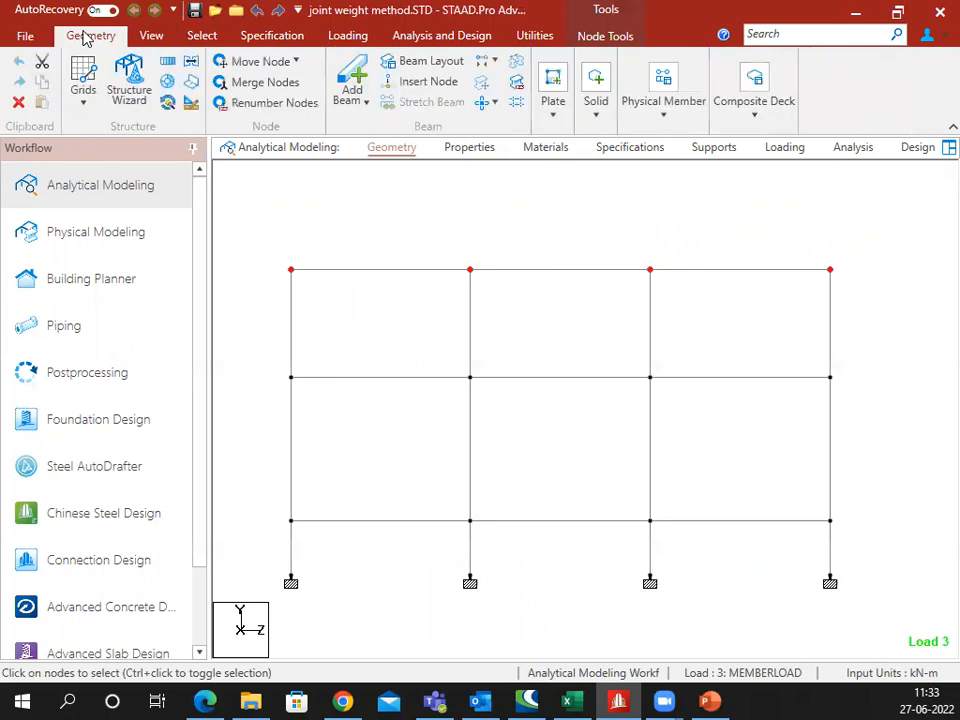
click(272, 66)
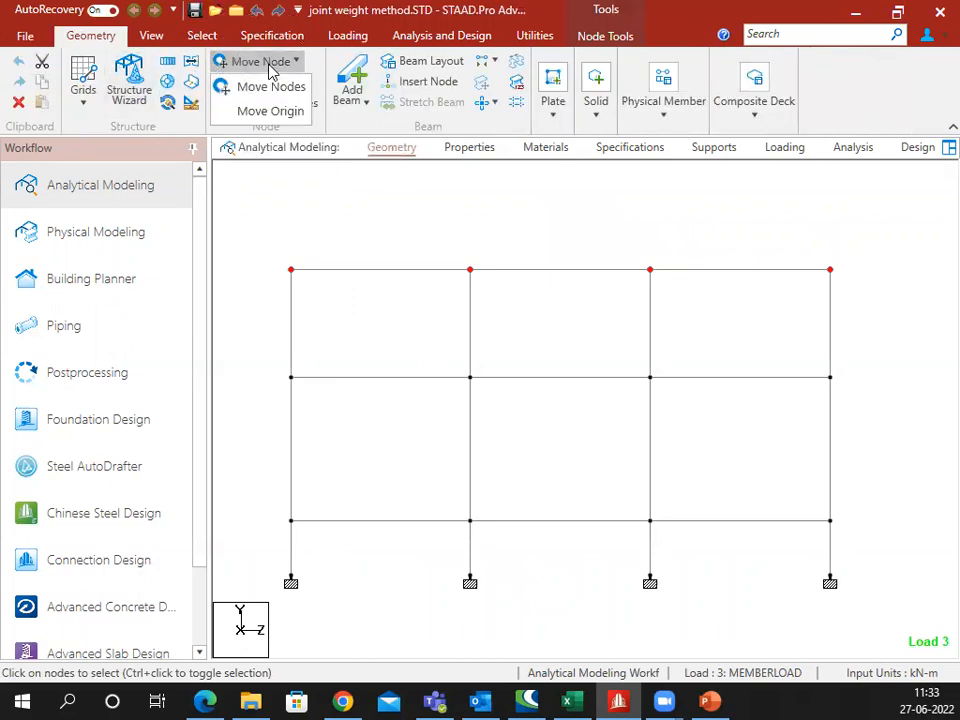
click(270, 88)
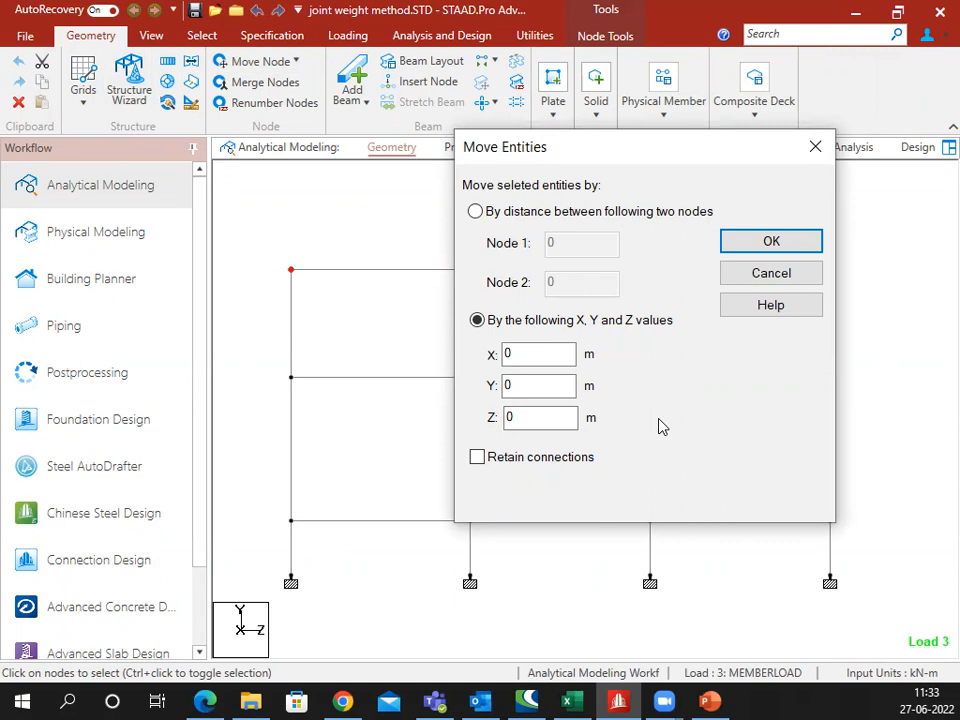
drag(514, 386, 506, 385)
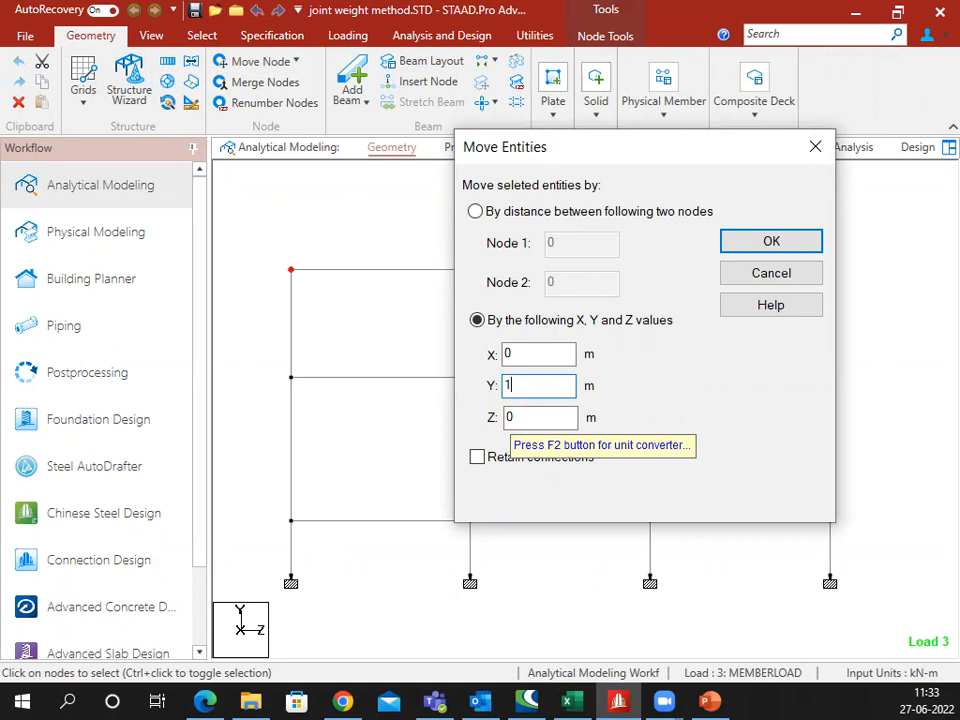
click(773, 248)
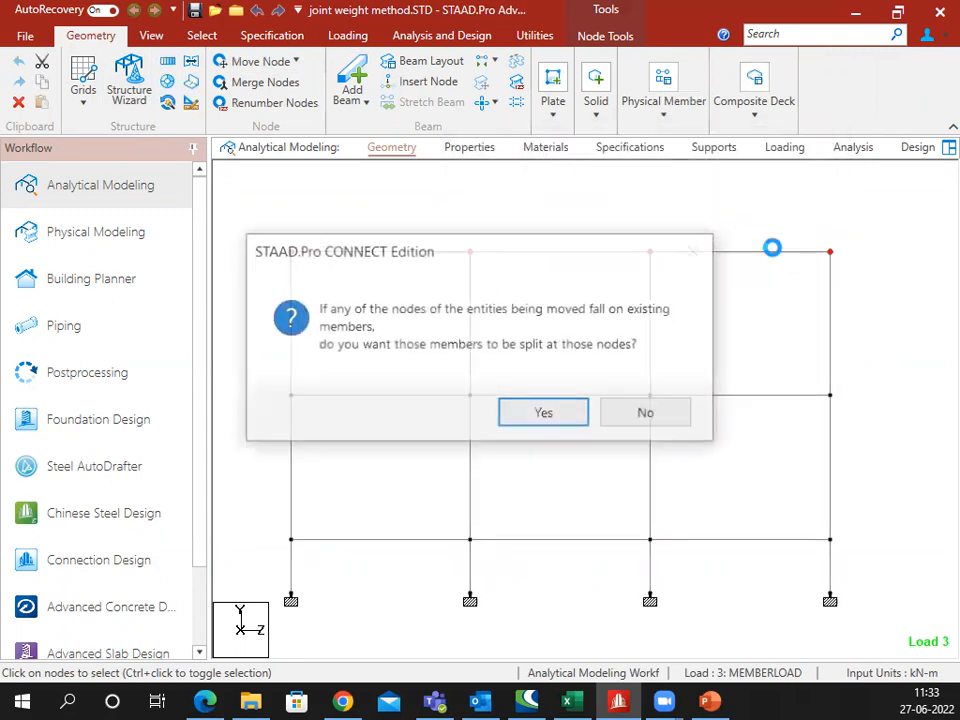
click(535, 414)
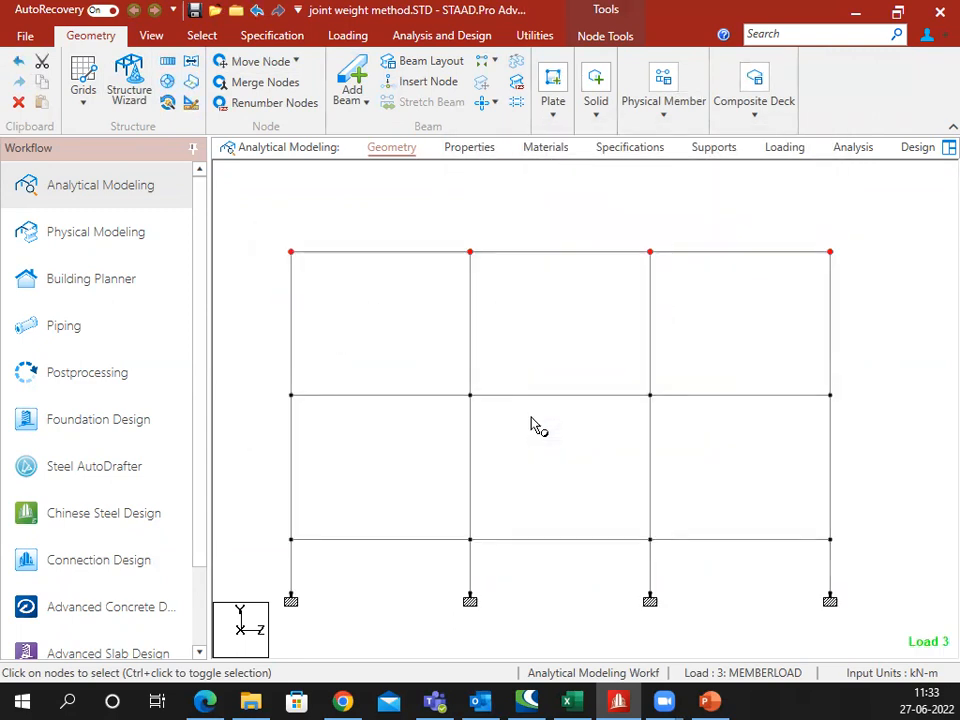
Step: Check the top-storey corner column's length and node coordinates in the isometric view
click(160, 41)
click(362, 66)
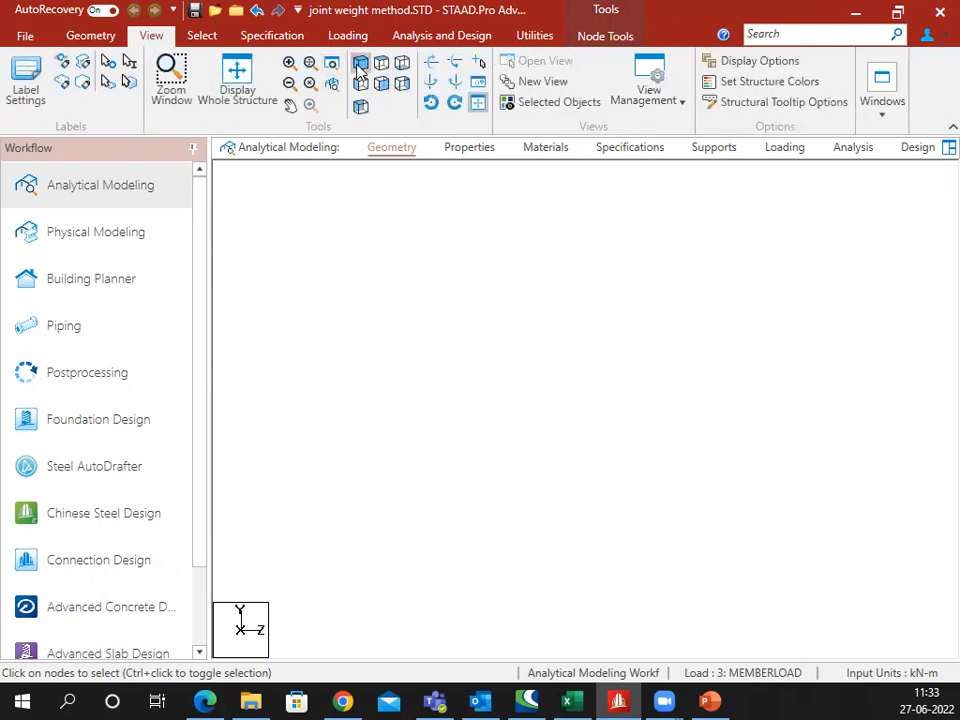
click(307, 323)
click(329, 337)
double_click(329, 337)
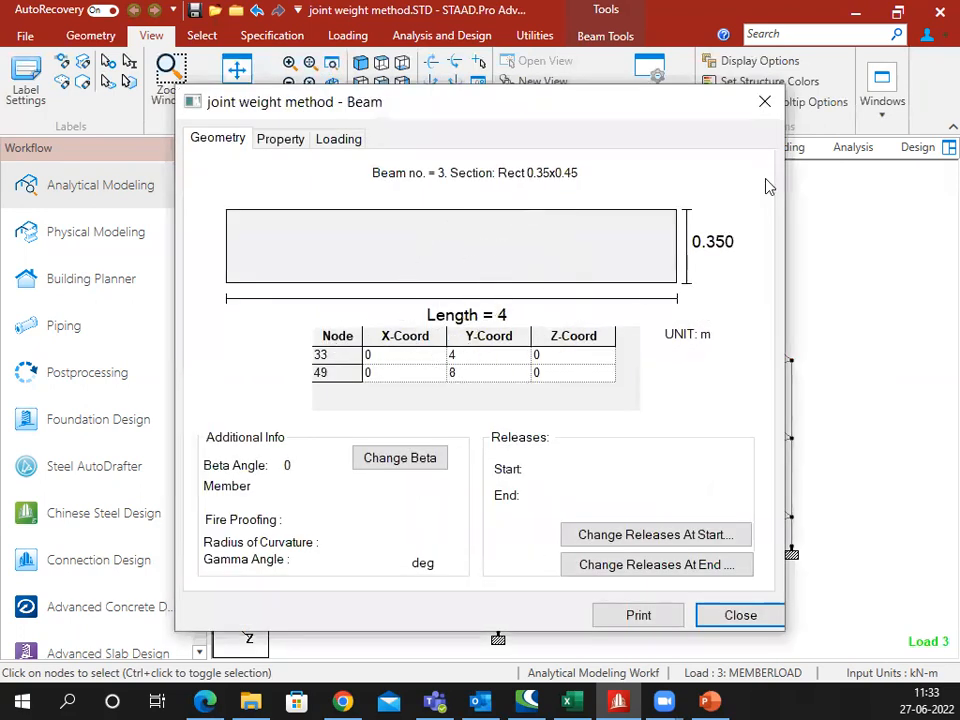
click(764, 102)
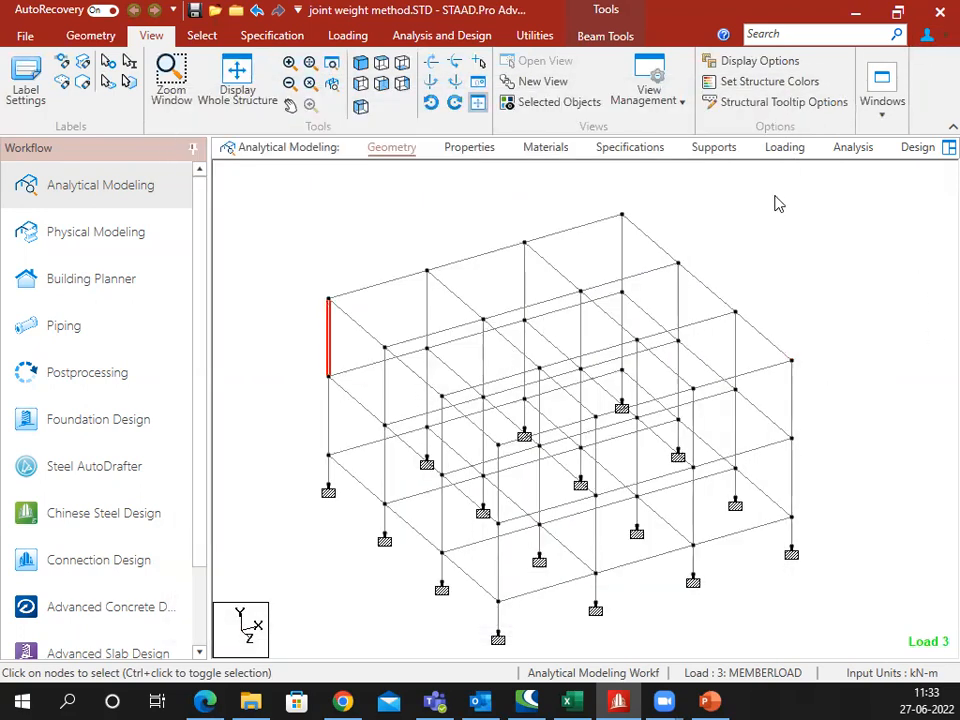
click(357, 401)
Step: Move the full-height corner column line by 2 m in X, splitting members at coinciding nodes
middle_drag(681, 459, 672, 417)
mouse_move(776, 330)
middle_down()
mouse_move(810, 321)
mouse_move(801, 266)
mouse_move(791, 283)
middle_up()
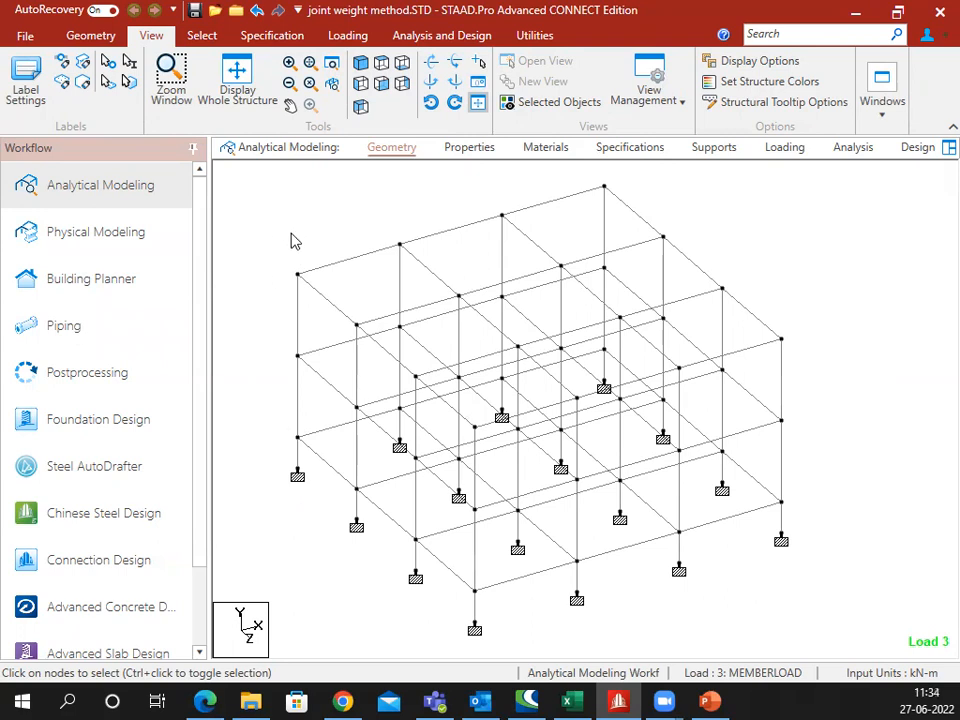
drag(275, 234, 306, 545)
right_click(265, 291)
click(295, 165)
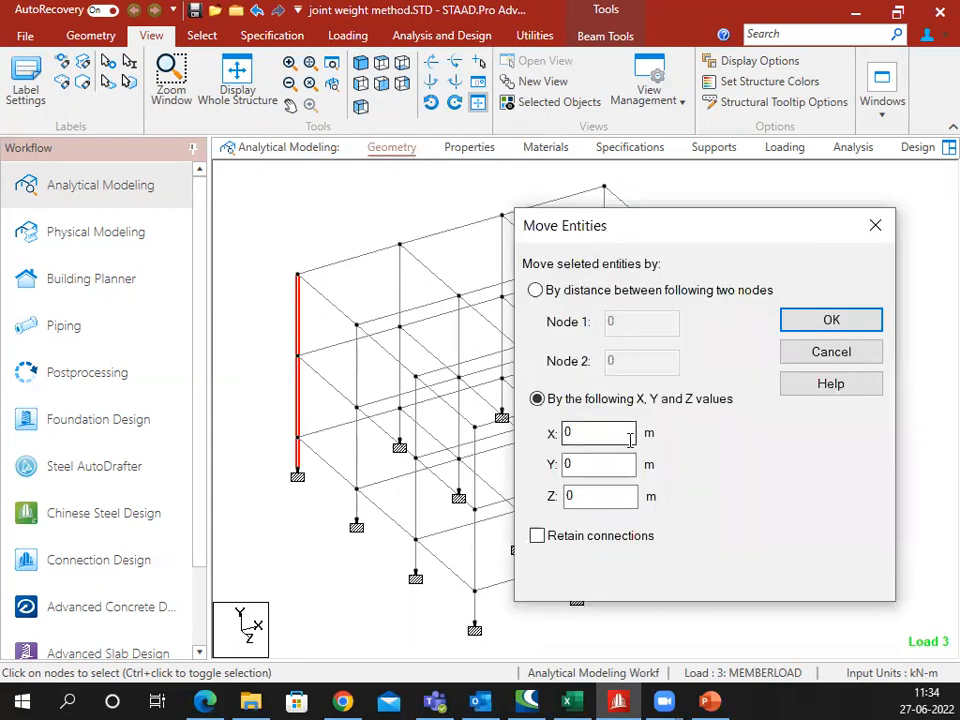
double_click(566, 431)
text(2)
click(800, 318)
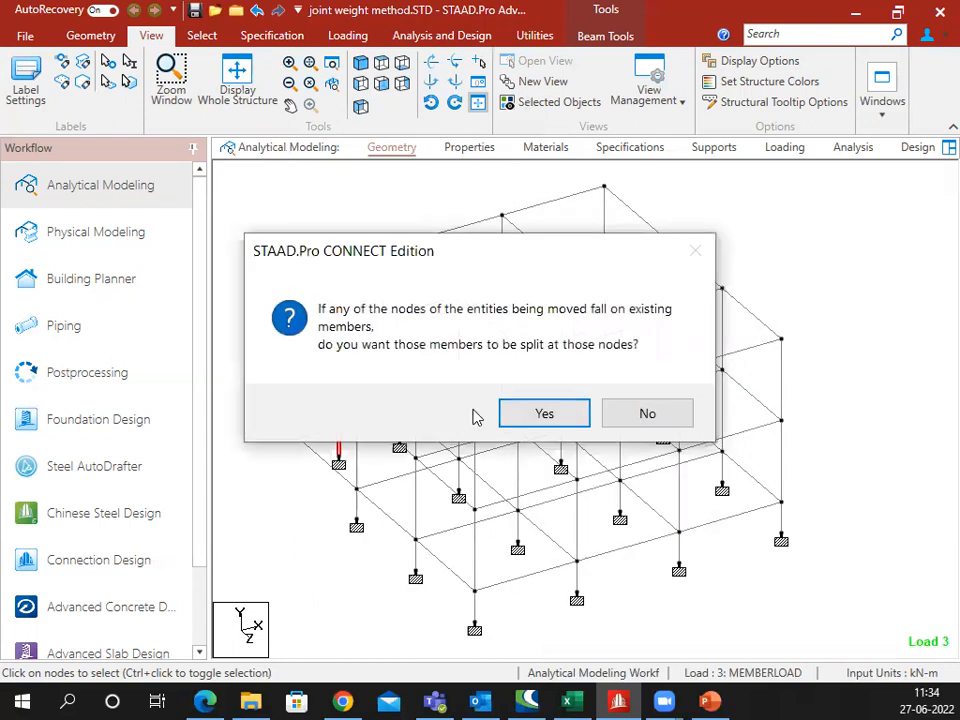
click(547, 424)
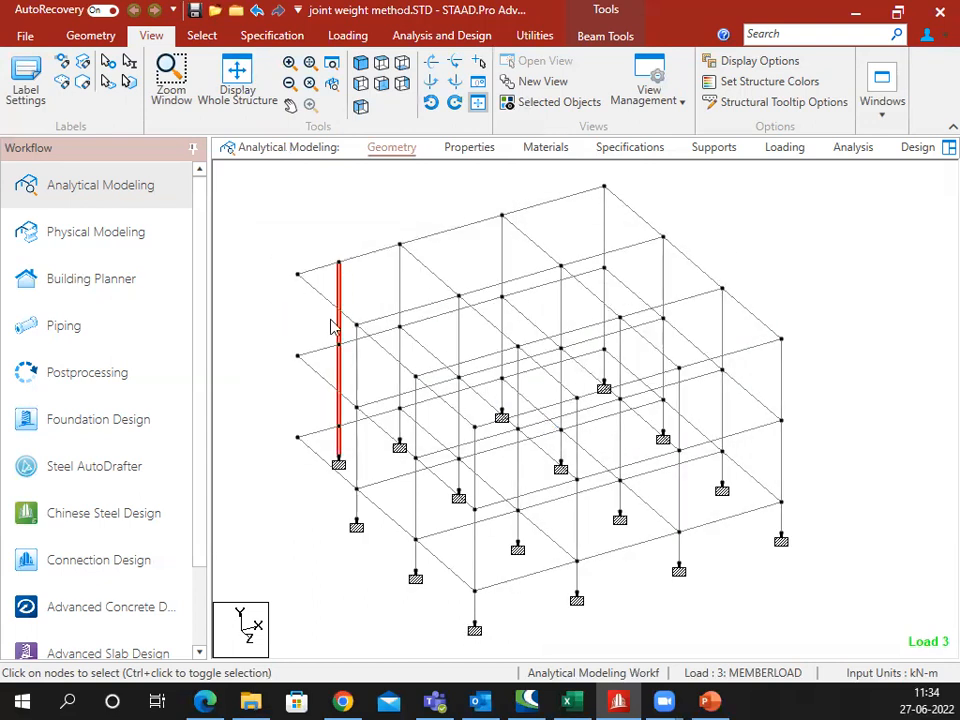
Step: Undo the move of the corner column line
click(338, 368)
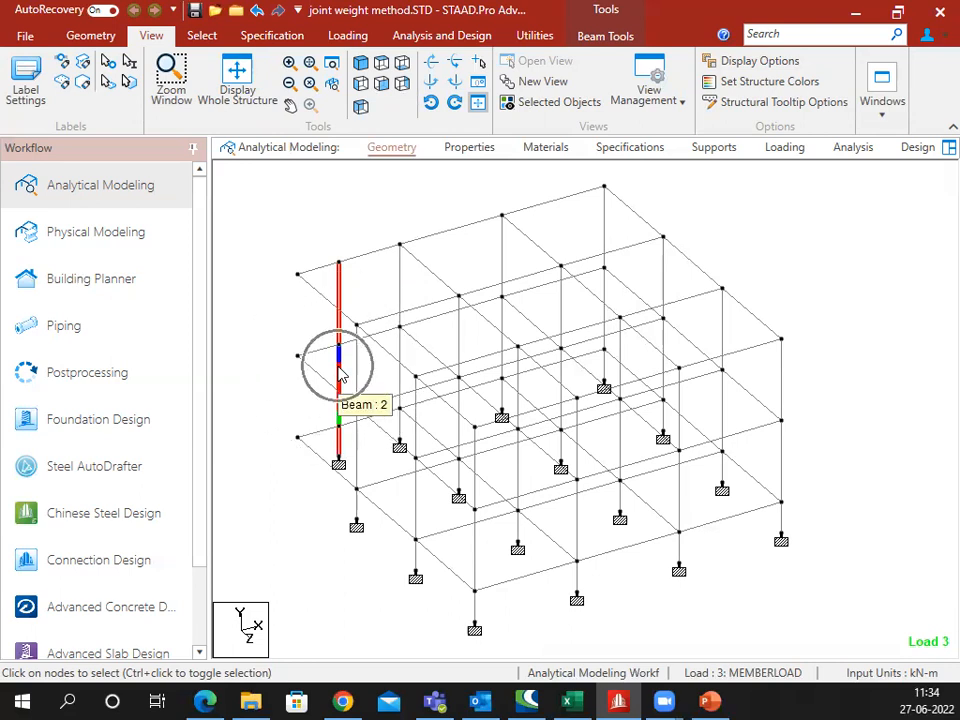
middle_drag(369, 306, 429, 332)
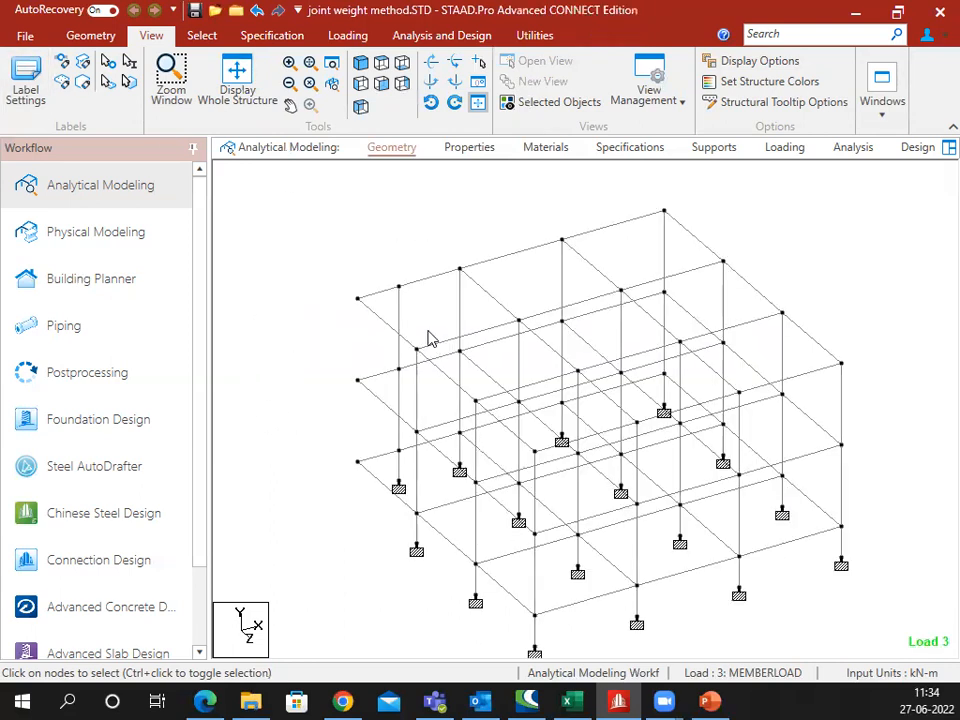
click(258, 11)
middle_drag(467, 399, 416, 386)
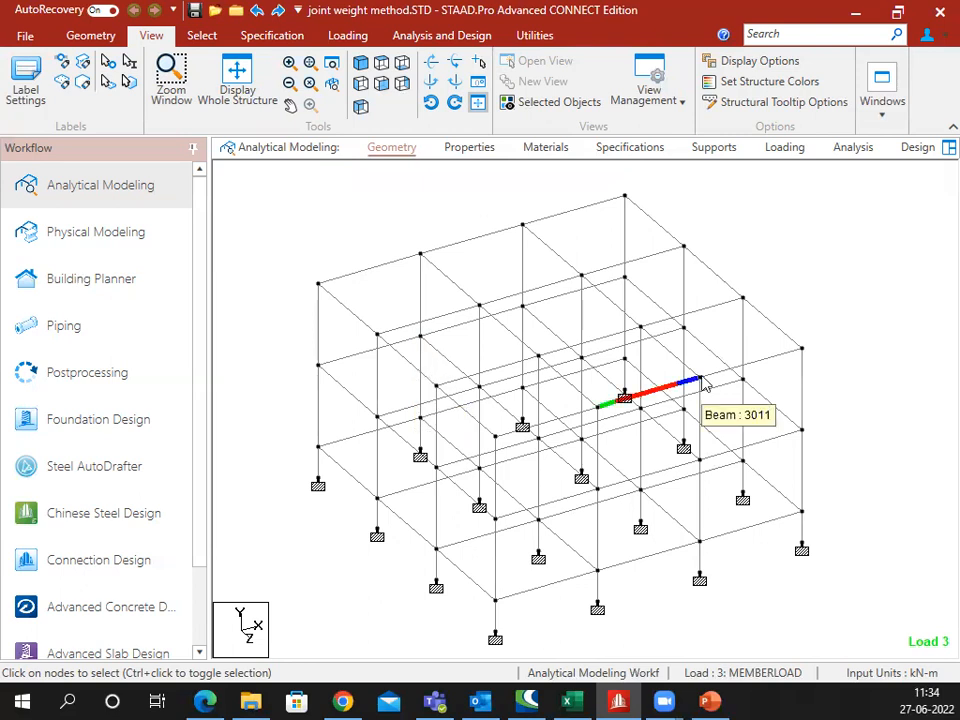
Step: Isolate the middle-level beams and the columns directly beneath them, selecting them in a side elevation
middle_drag(562, 313, 555, 339)
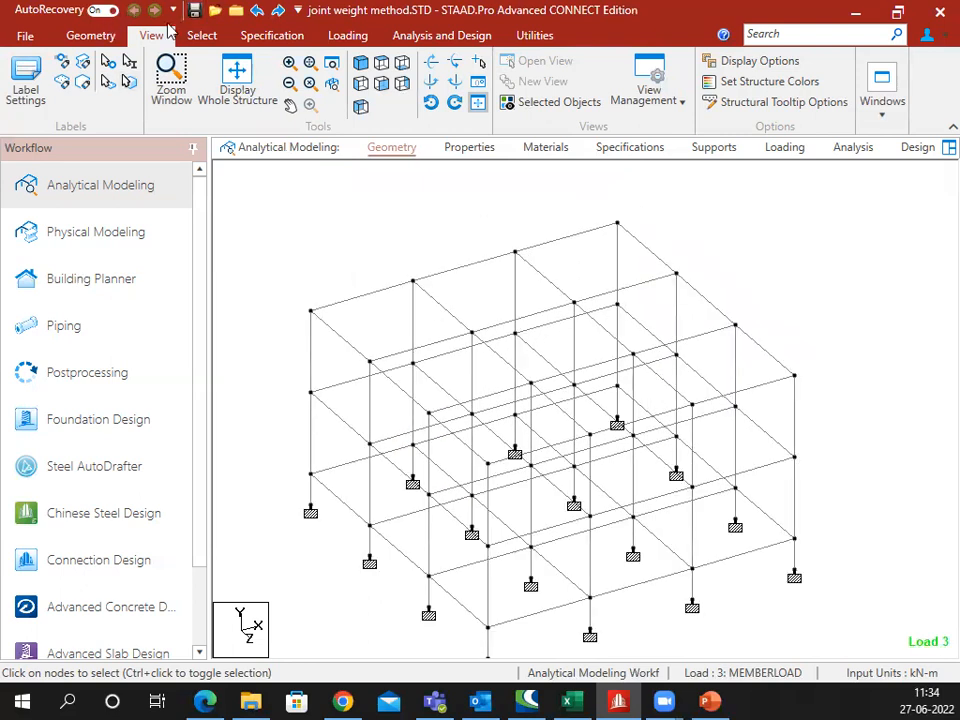
click(361, 86)
middle_drag(663, 384, 665, 389)
scroll(651, 347, down, 3)
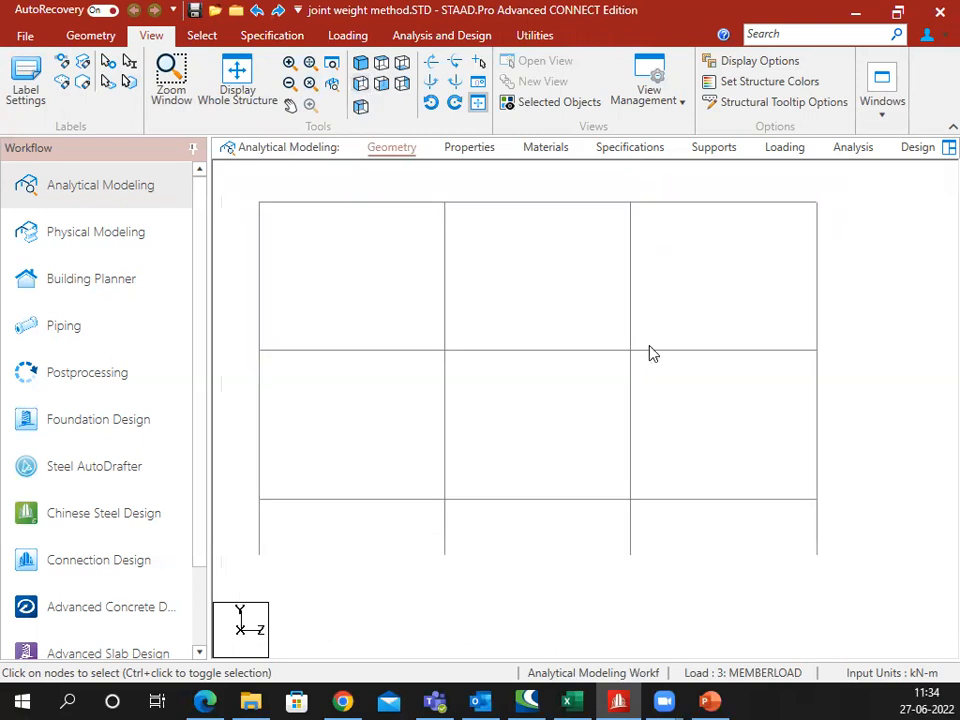
drag(813, 347, 256, 465)
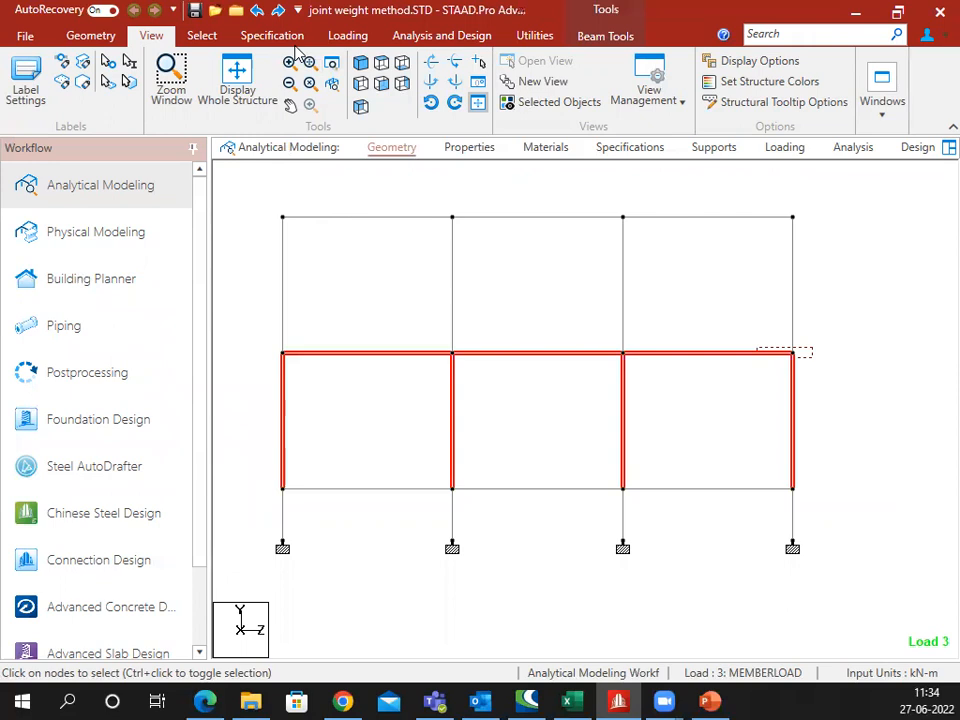
click(541, 106)
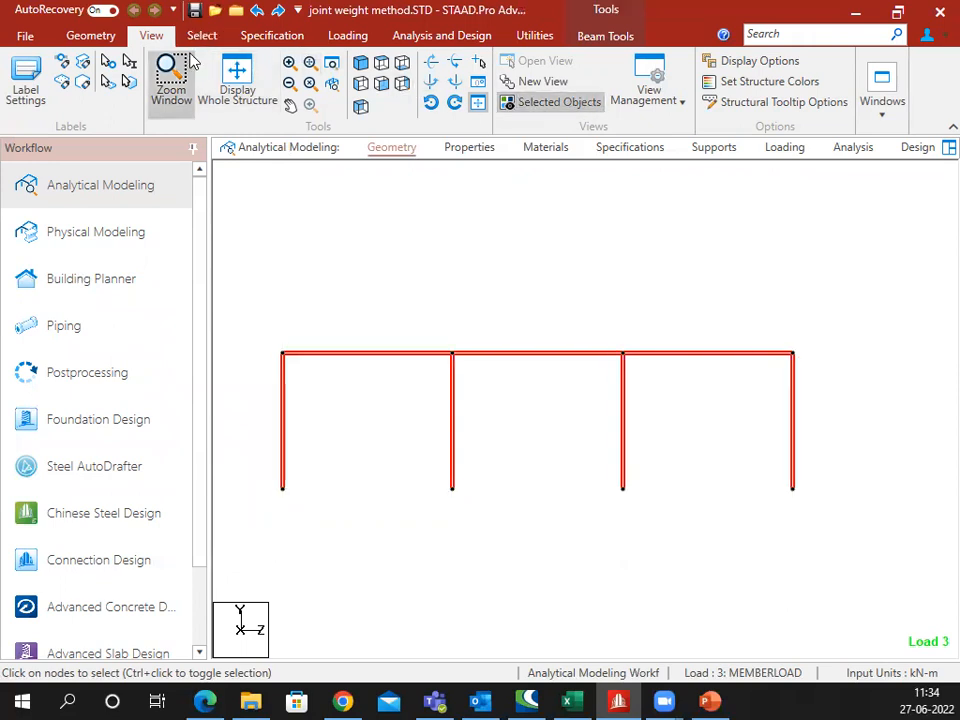
Step: Show the isolated storey in isometric view and select all its beams and columns
click(363, 106)
middle_drag(533, 350, 549, 371)
scroll(538, 363, up, 4)
click(448, 255)
scroll(492, 331, down, 1)
middle_drag(487, 438, 435, 364)
middle_drag(562, 316, 574, 347)
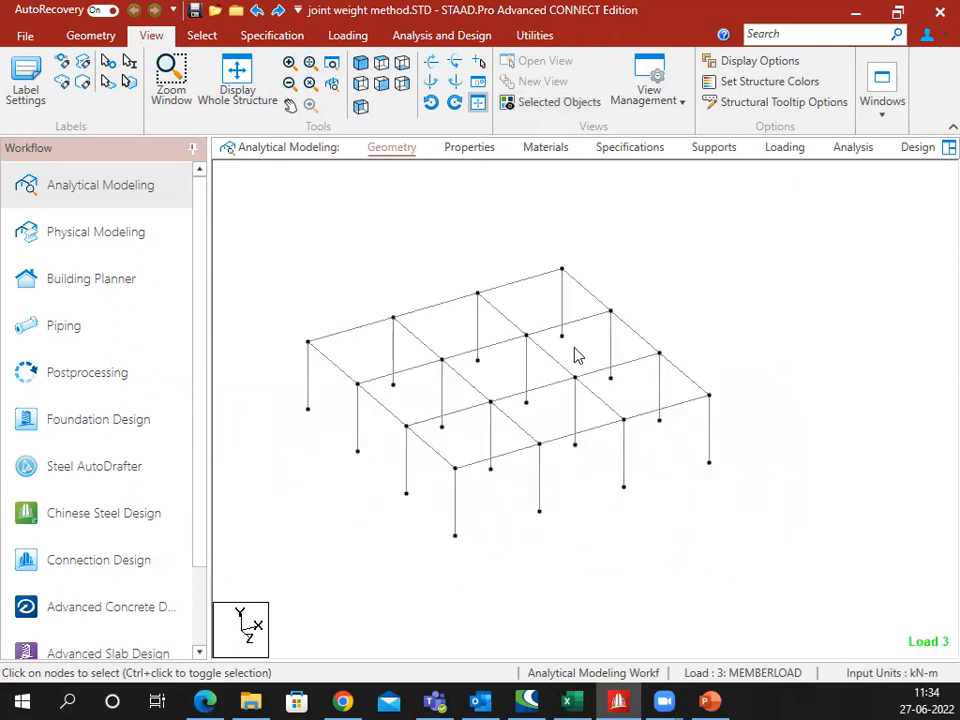
drag(784, 222, 281, 611)
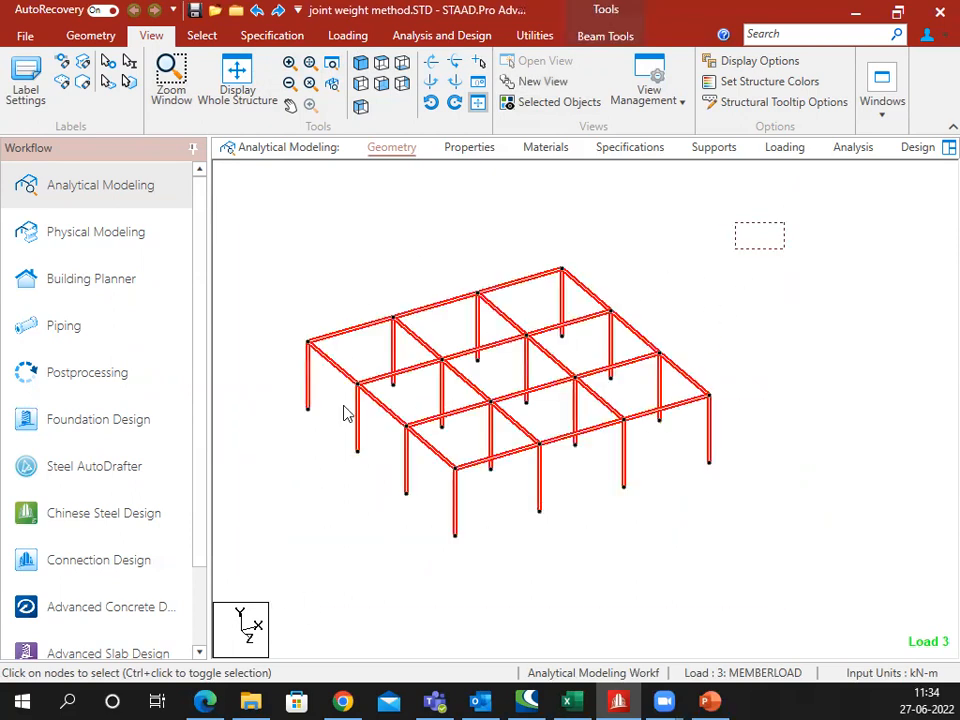
click(453, 497)
click(806, 245)
click(737, 234)
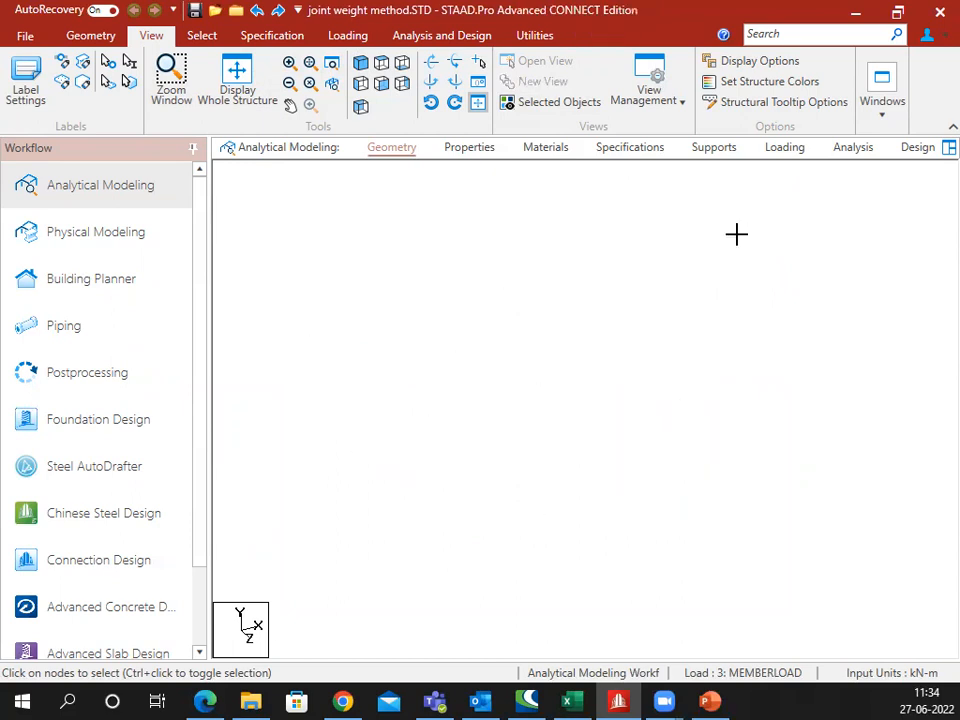
key(ctrl+a)
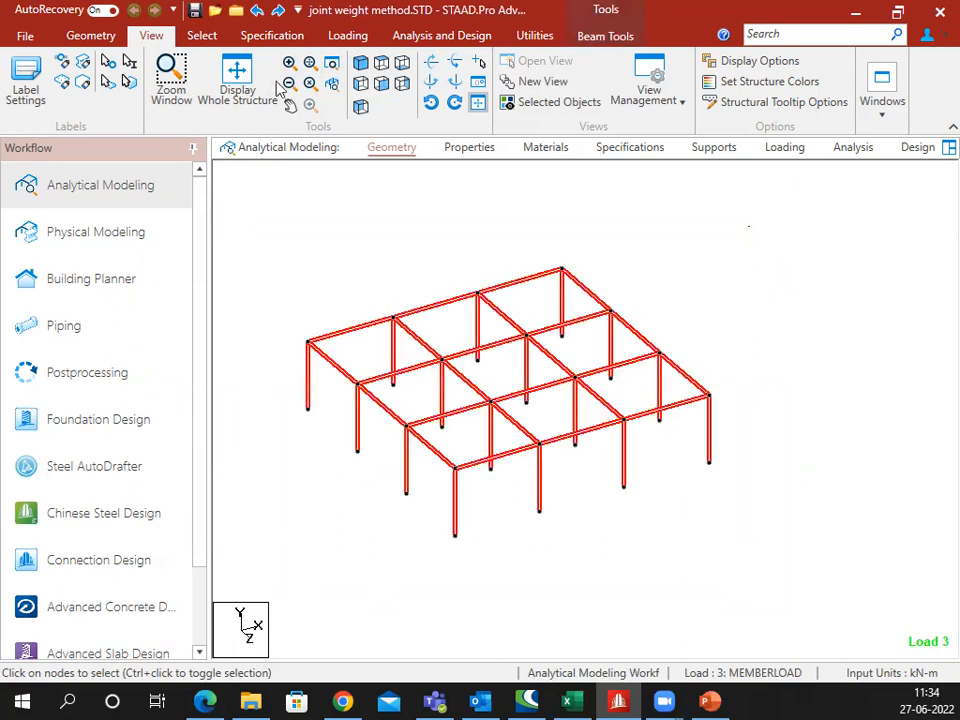
Step: Mirror a copy of the selected storey about the Y-Z plane at X = 5 m
click(75, 36)
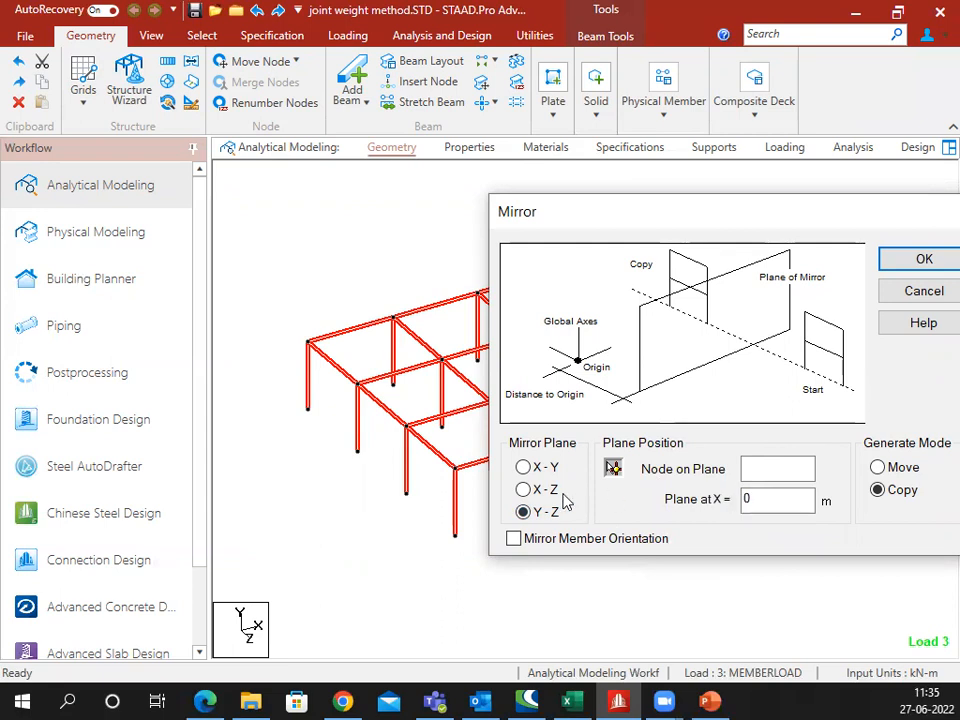
click(523, 489)
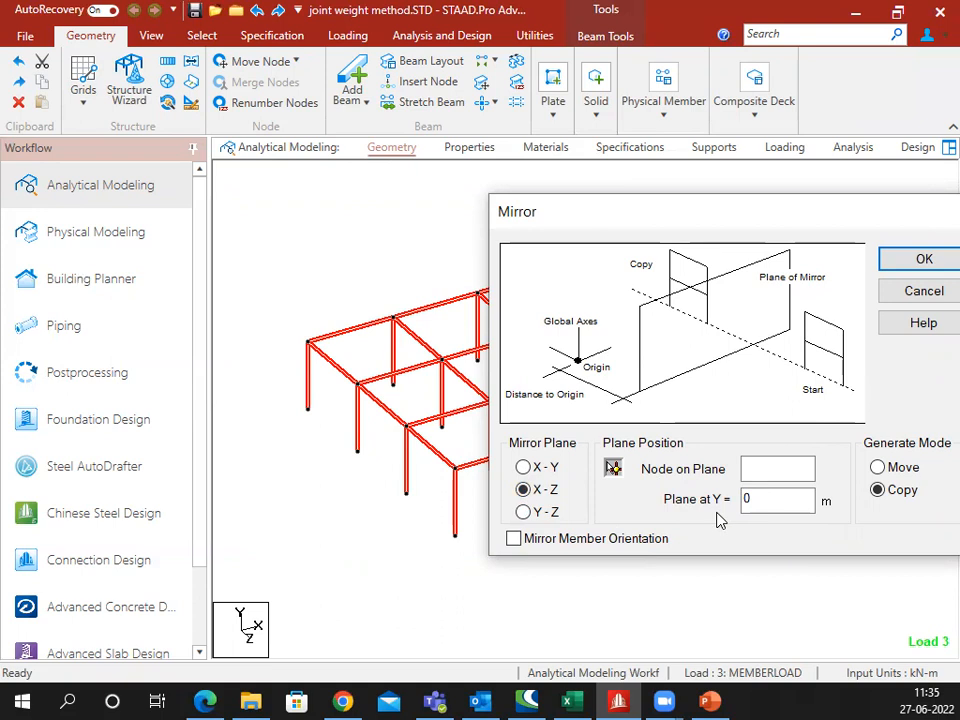
click(522, 467)
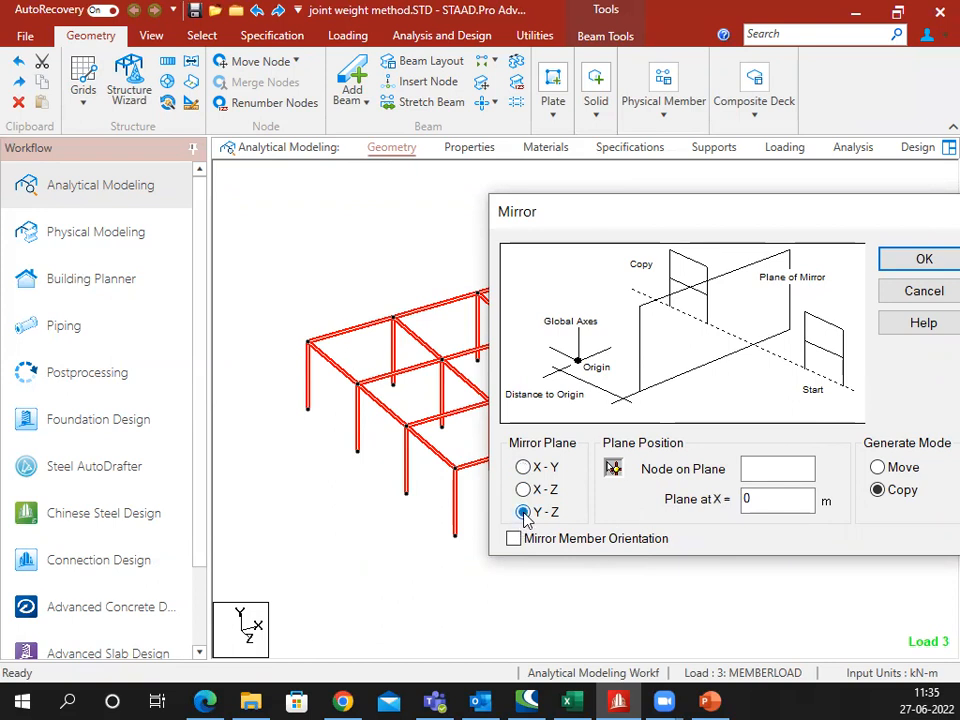
drag(664, 216, 685, 212)
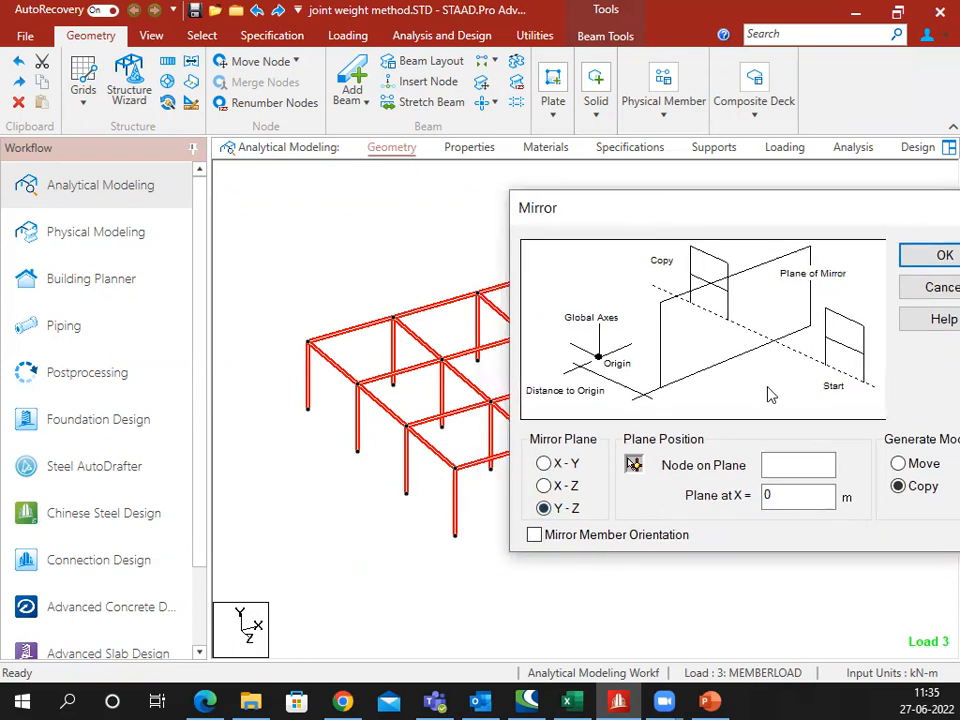
double_click(767, 494)
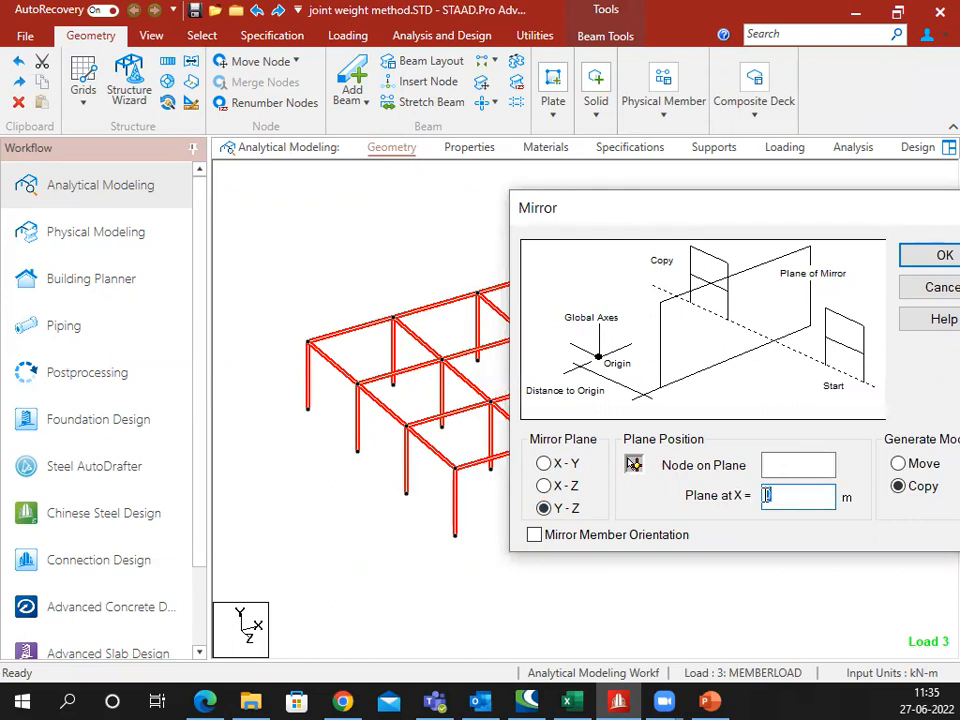
drag(877, 215, 716, 250)
text(5)
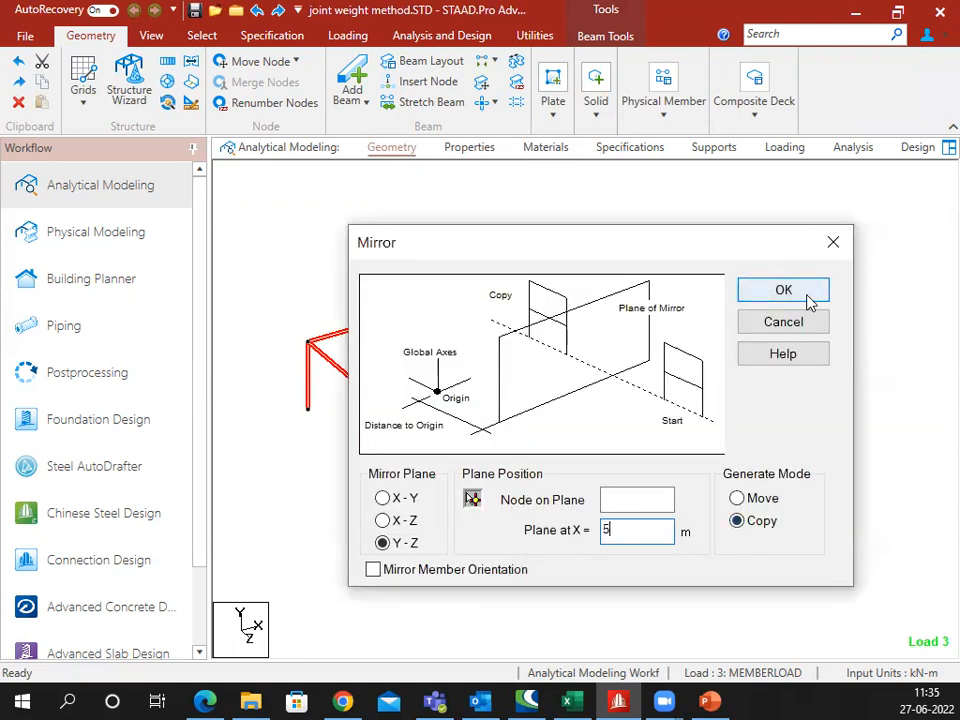
click(784, 290)
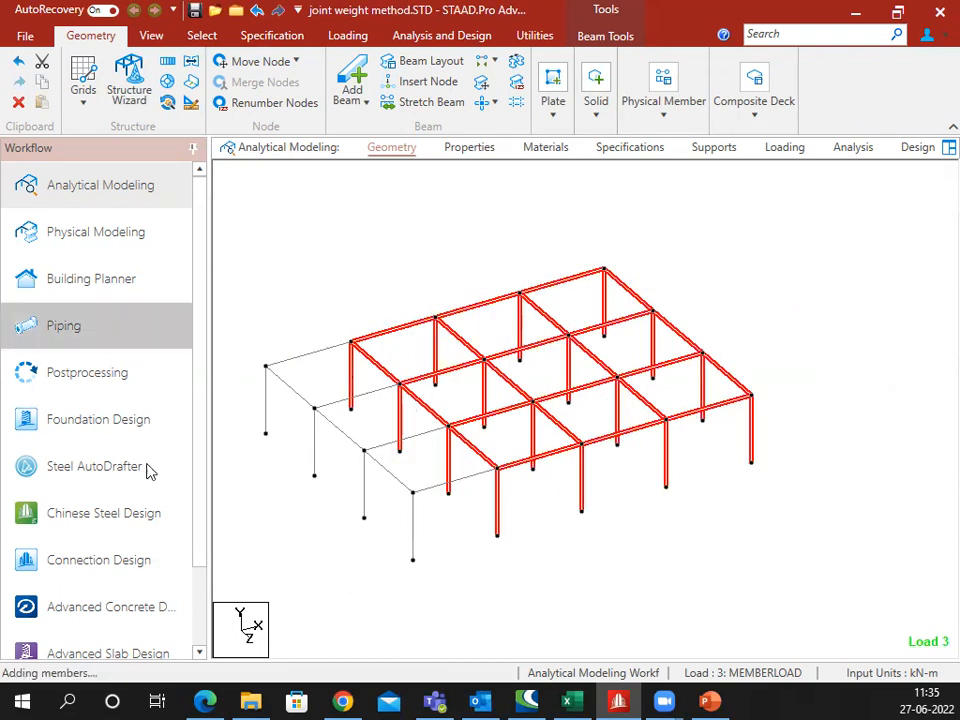
click(100, 560)
click(697, 291)
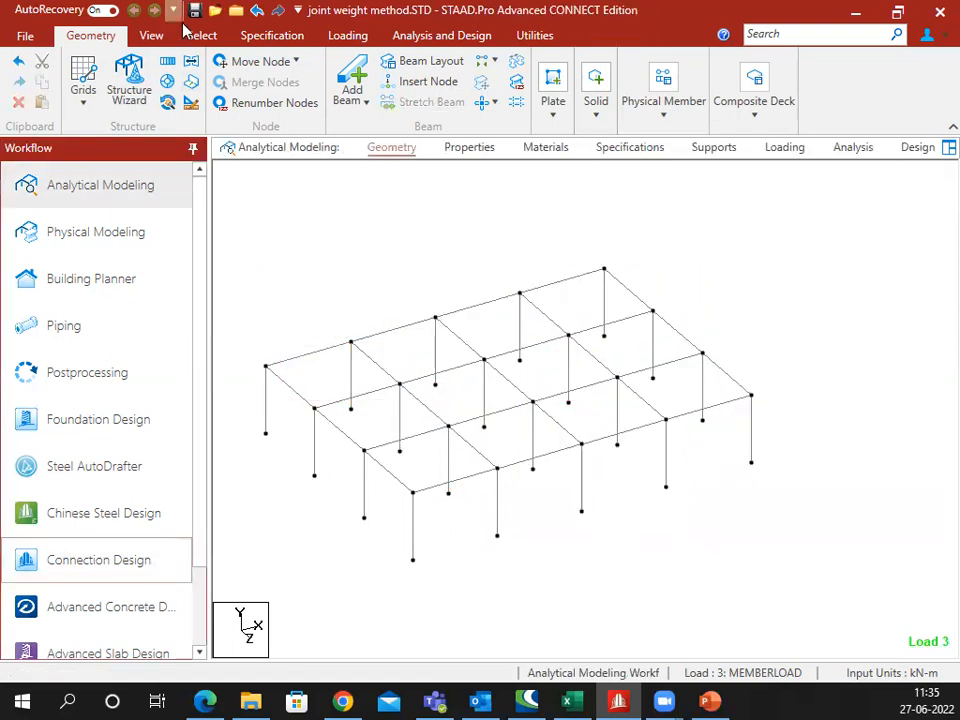
Step: Select all the displayed members and mirror a copy about the Y-Z plane at X = 25 m
drag(265, 520, 264, 580)
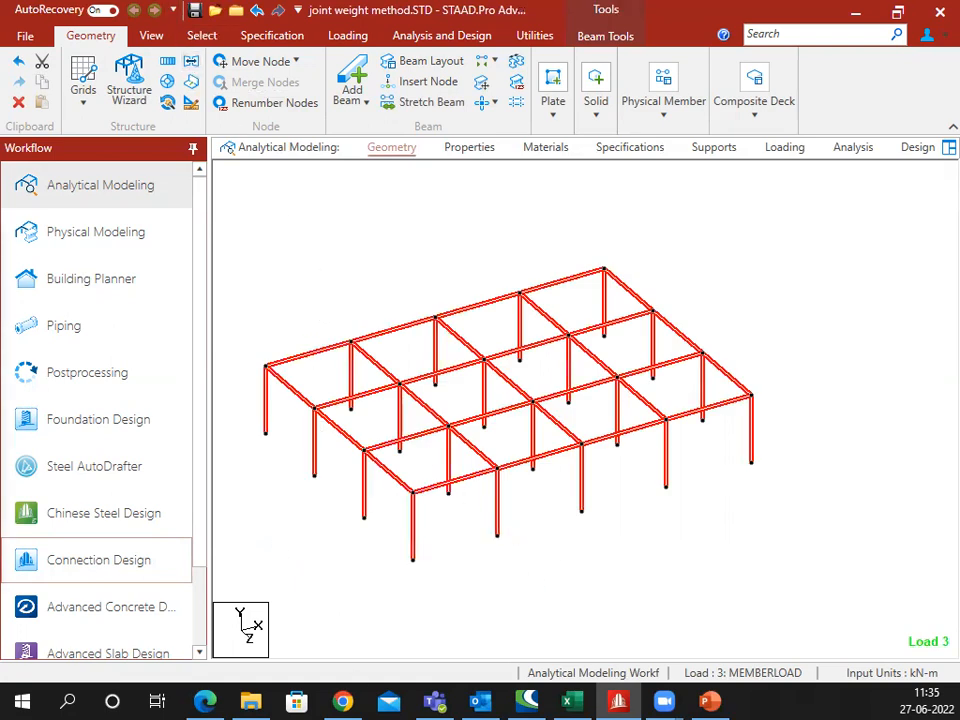
drag(500, 409, 489, 403)
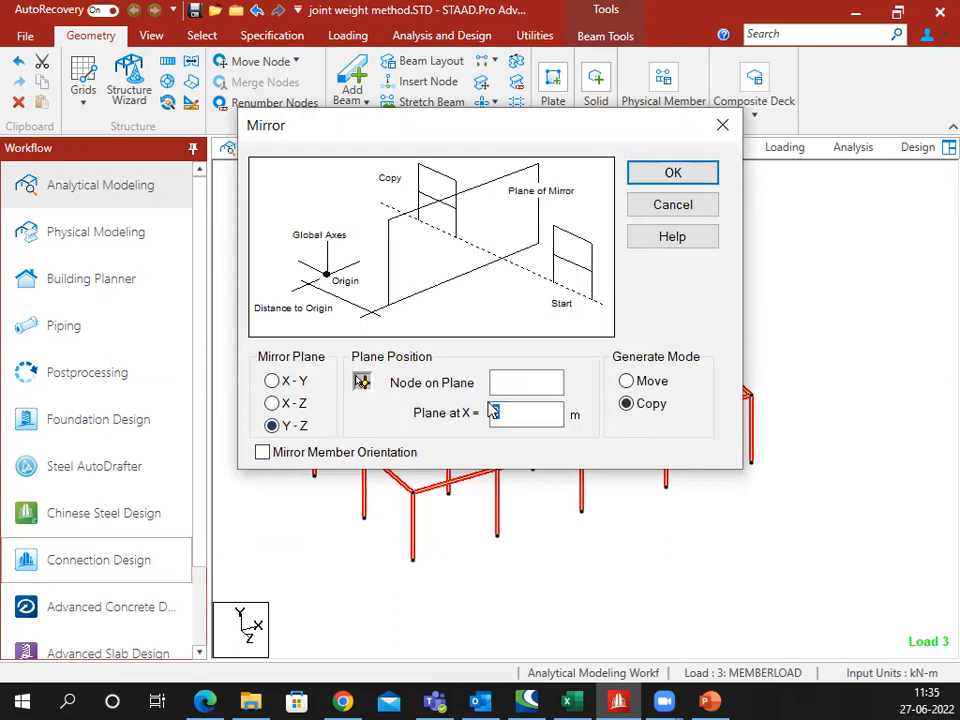
text(25)
click(673, 172)
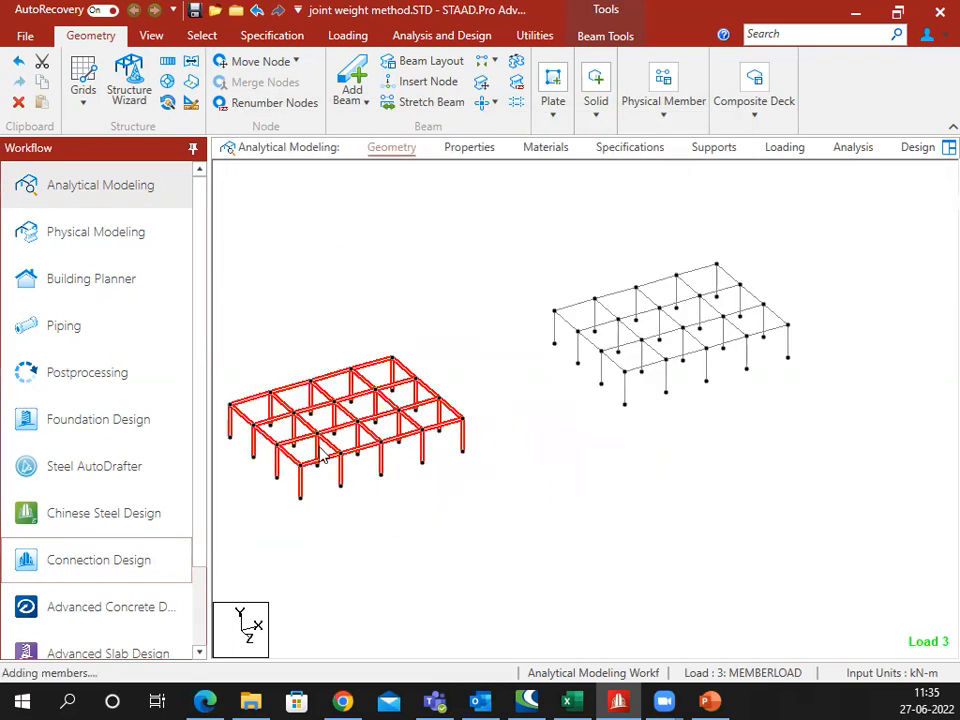
middle_drag(617, 423, 630, 443)
scroll(630, 443, down, 1)
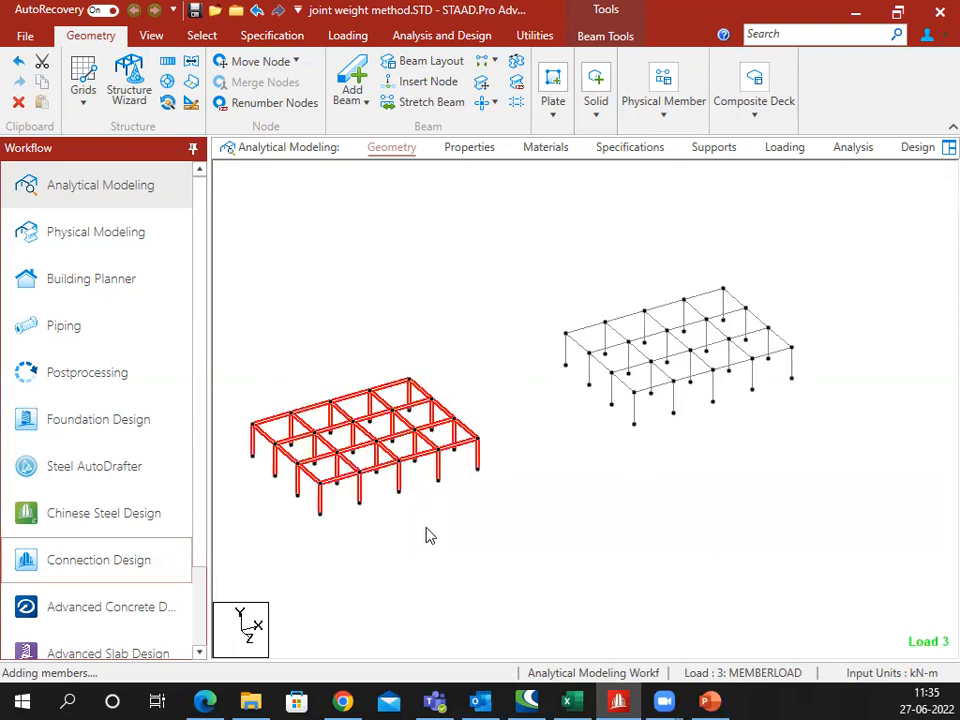
click(426, 528)
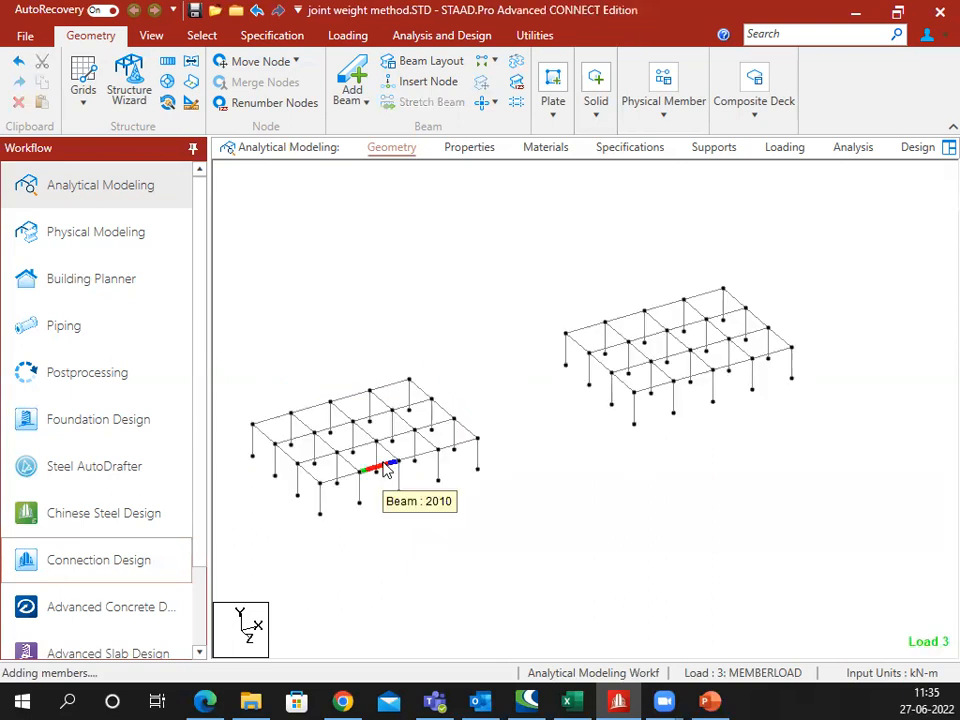
key(ctrl)
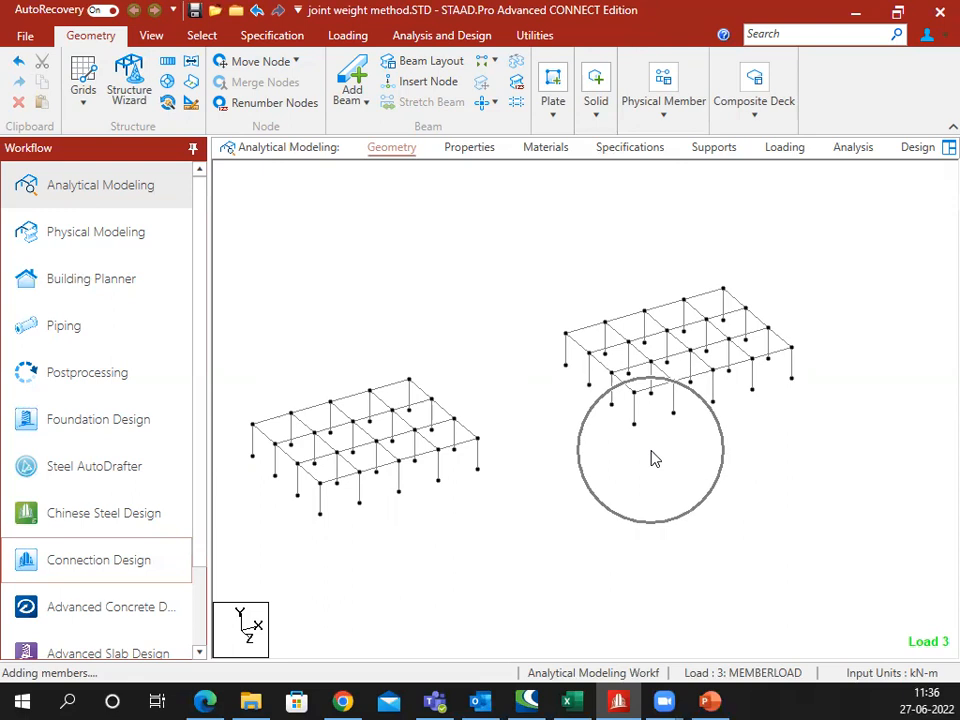
scroll(670, 410, down, 1)
middle_drag(478, 453, 534, 444)
scroll(364, 403, up, 3)
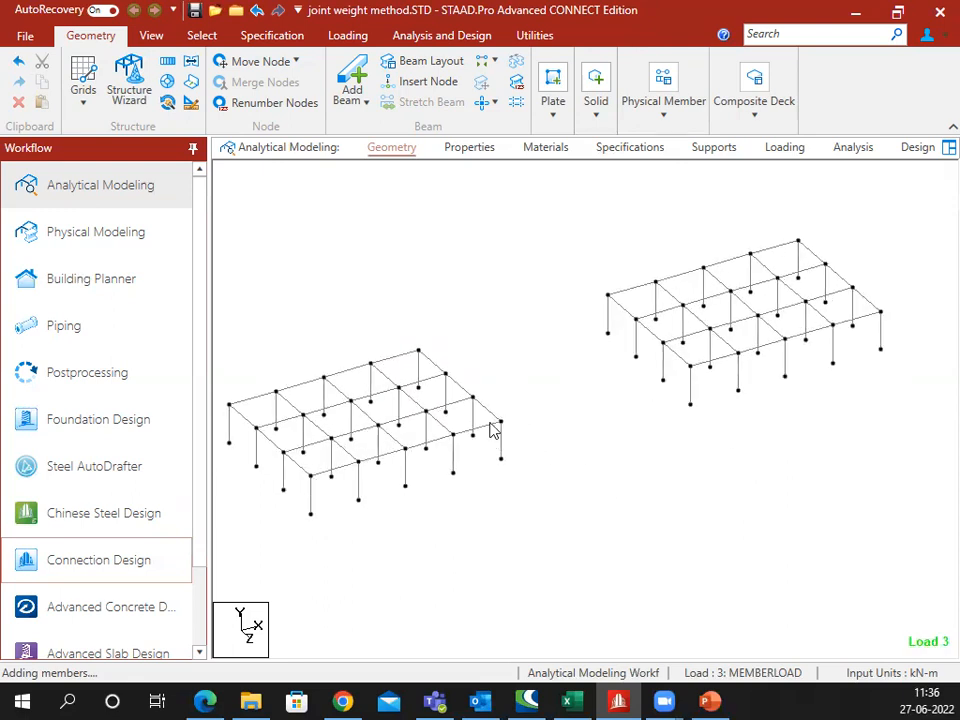
Step: Mirror a copy of the four beams around the original frame's front corner bay about the X-Y plane at Z = 5 m
click(437, 409)
ctrl+click(443, 425)
ctrl+click(467, 430)
ctrl+click(488, 410)
ctrl+click(473, 419)
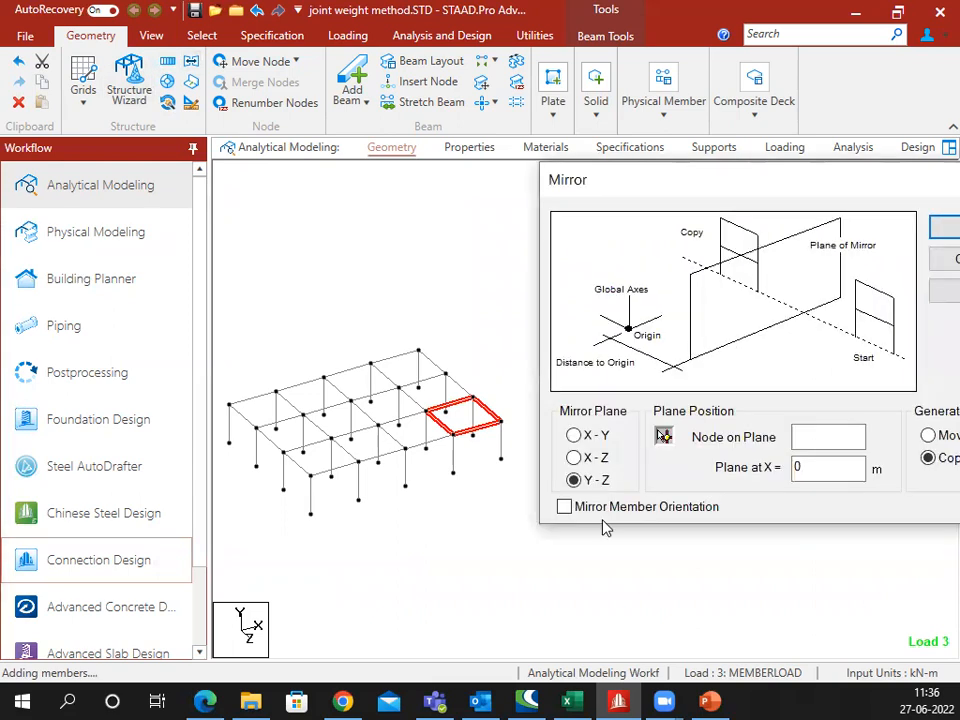
click(573, 457)
click(573, 435)
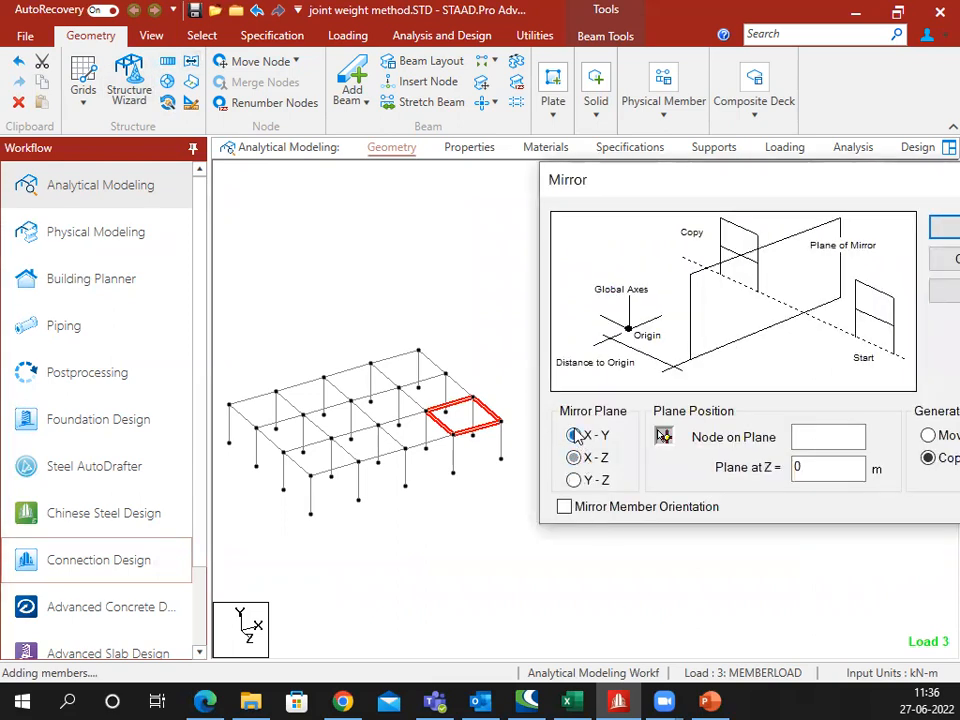
double_click(797, 467)
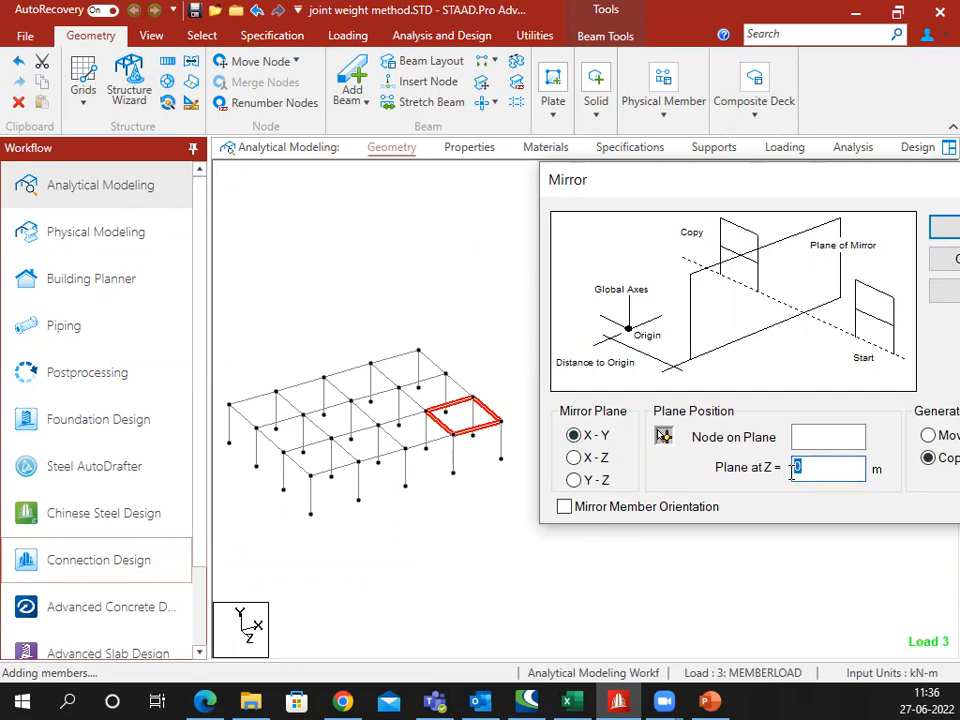
text(5)
click(814, 156)
click(746, 197)
click(896, 242)
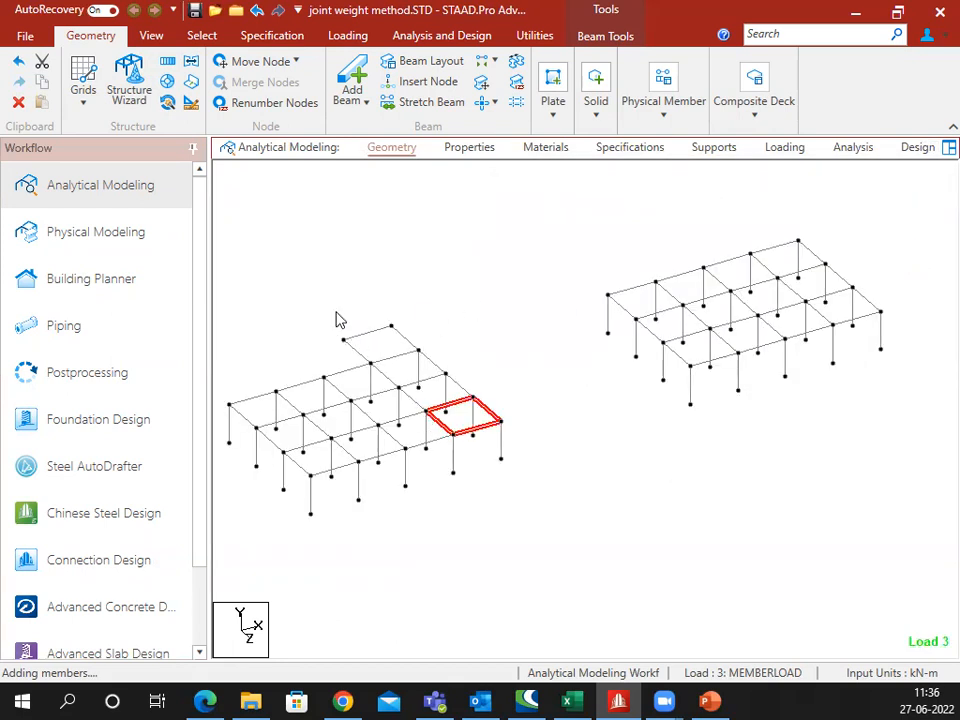
click(440, 289)
middle_drag(499, 328, 535, 366)
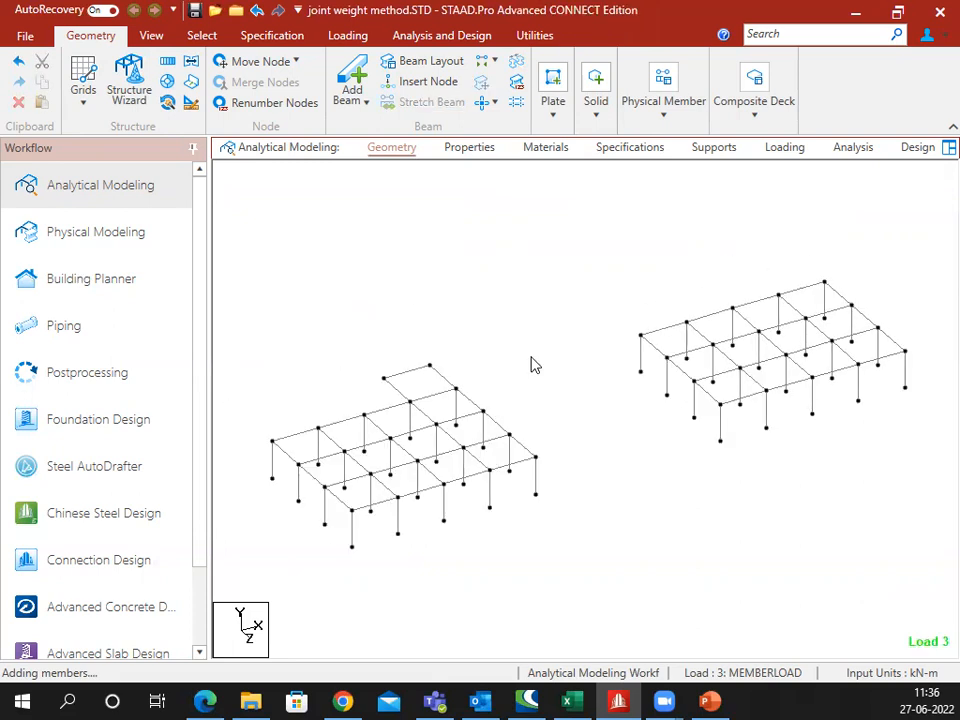
Step: Undo the three mirror operations
scroll(535, 366, down, 3)
middle_drag(540, 446, 589, 410)
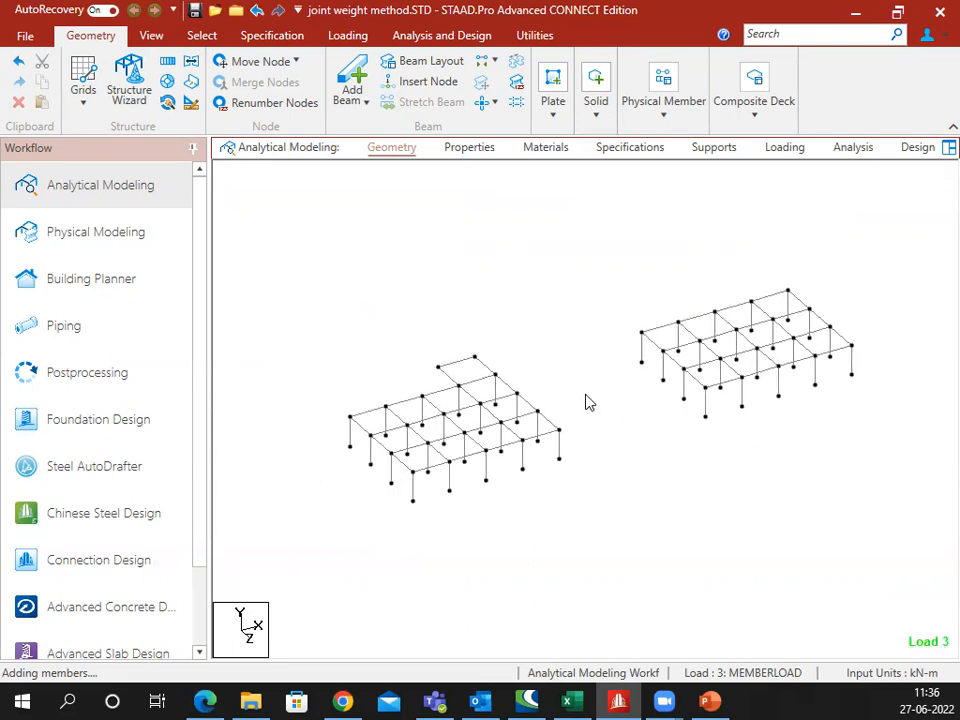
scroll(589, 402, down, 1)
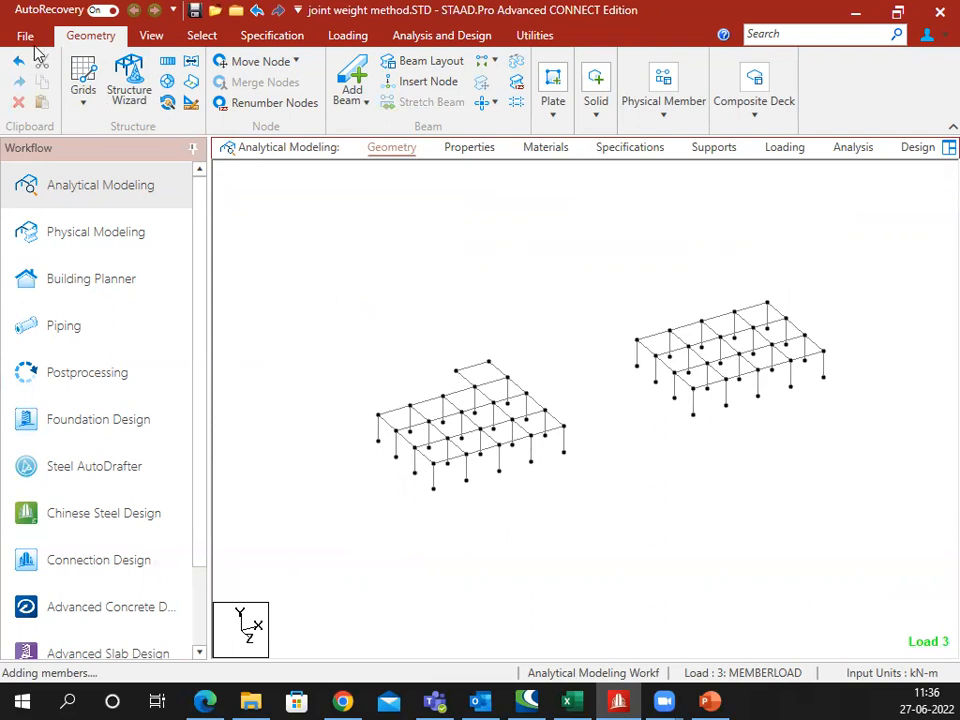
click(261, 12)
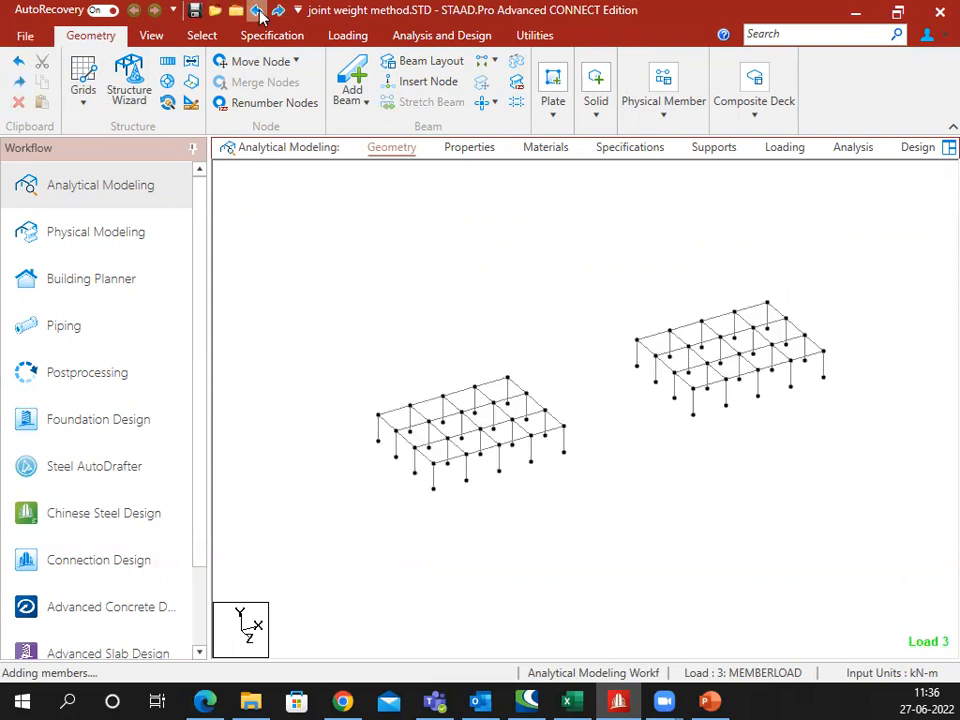
click(261, 13)
click(261, 13)
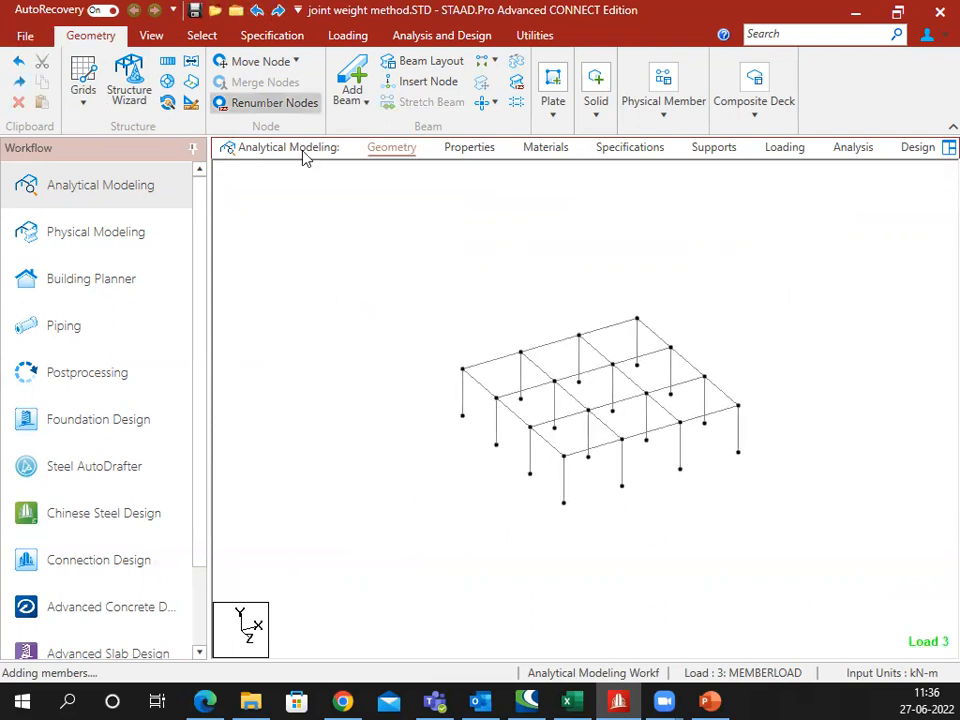
Step: Display the whole building frame again
click(150, 37)
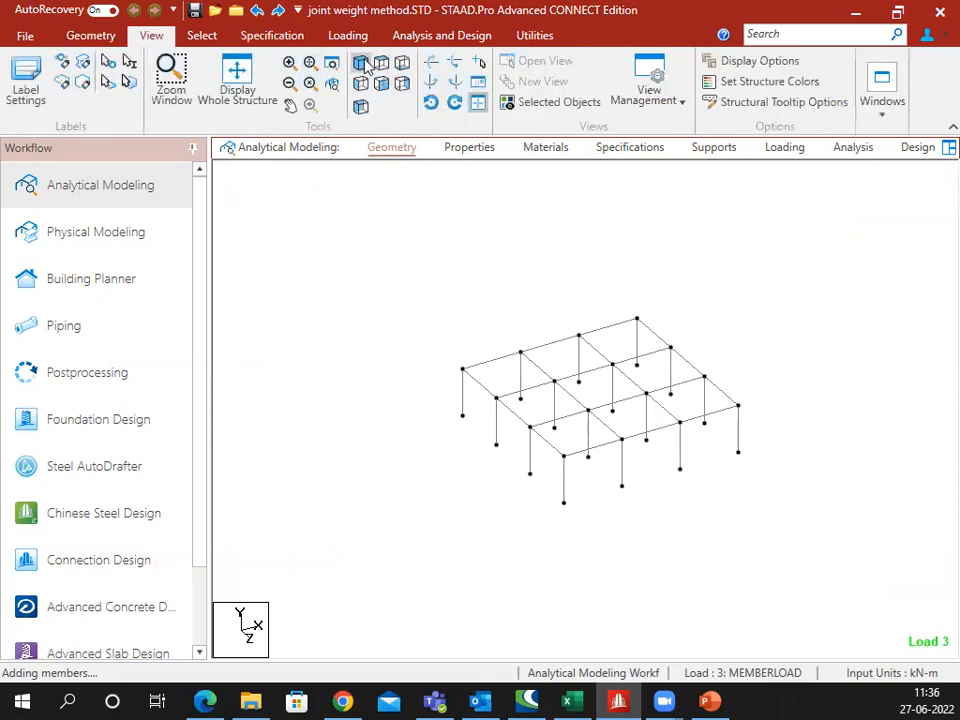
click(237, 80)
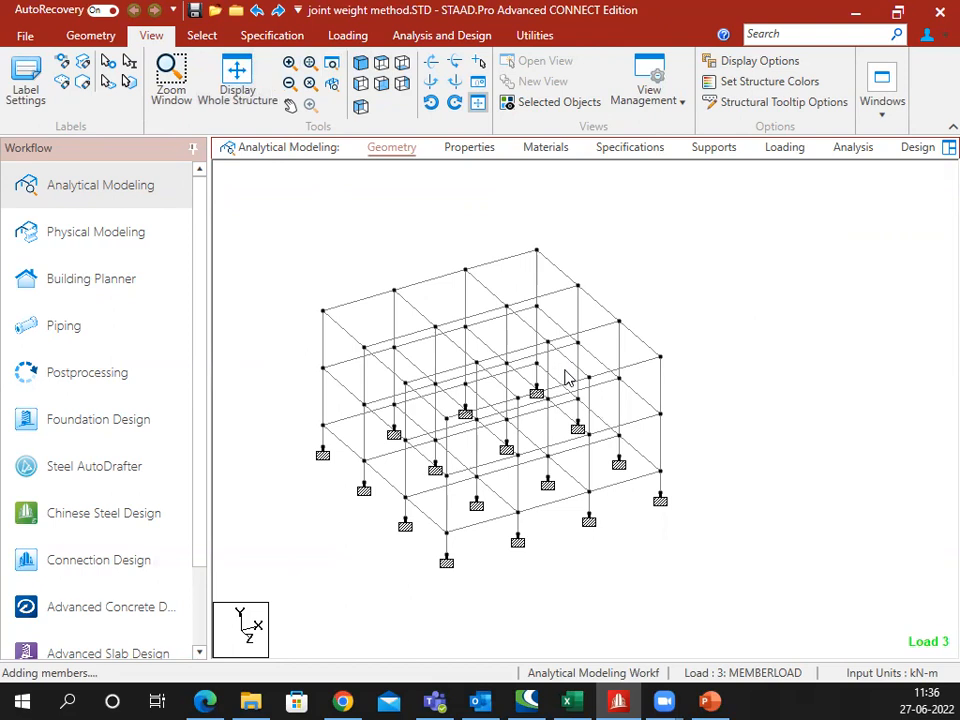
middle_drag(484, 371, 542, 394)
scroll(499, 424, up, 2)
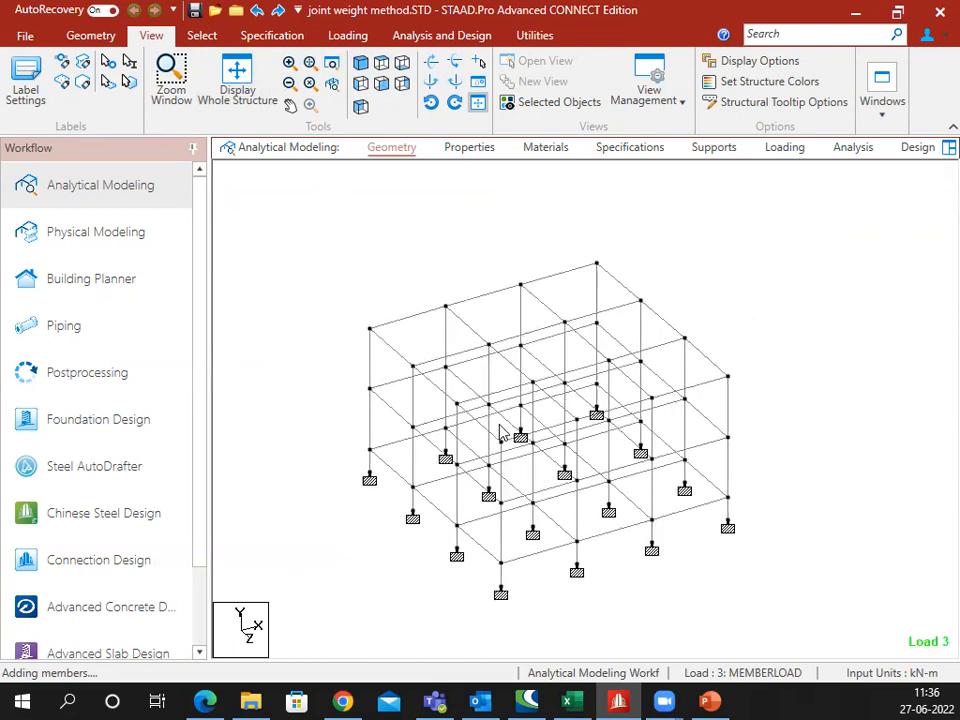
scroll(484, 415, down, 1)
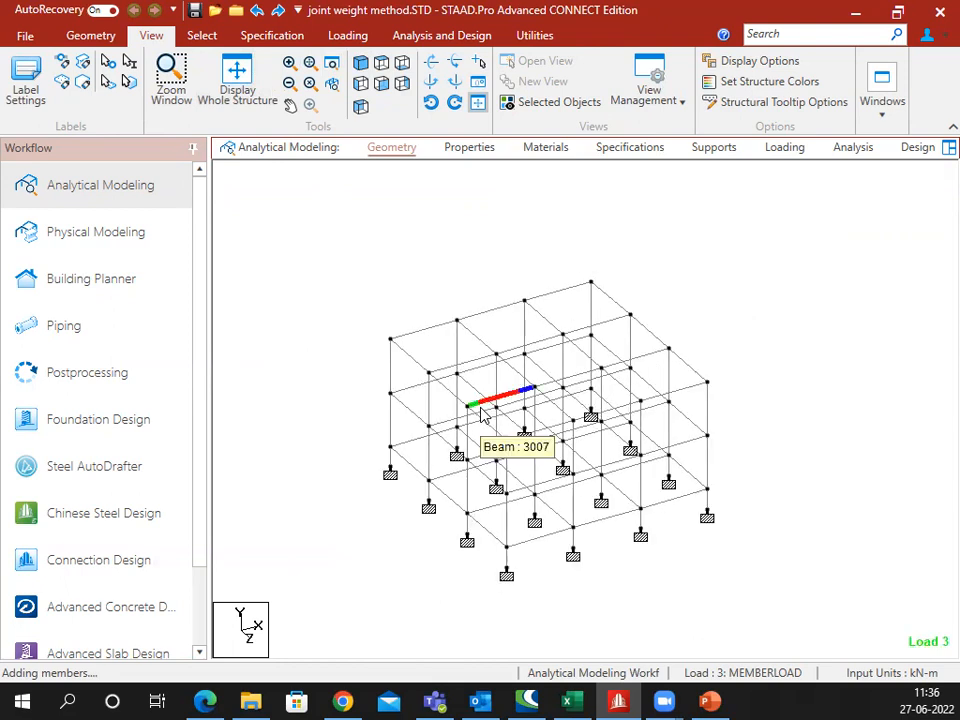
middle_drag(499, 403, 438, 384)
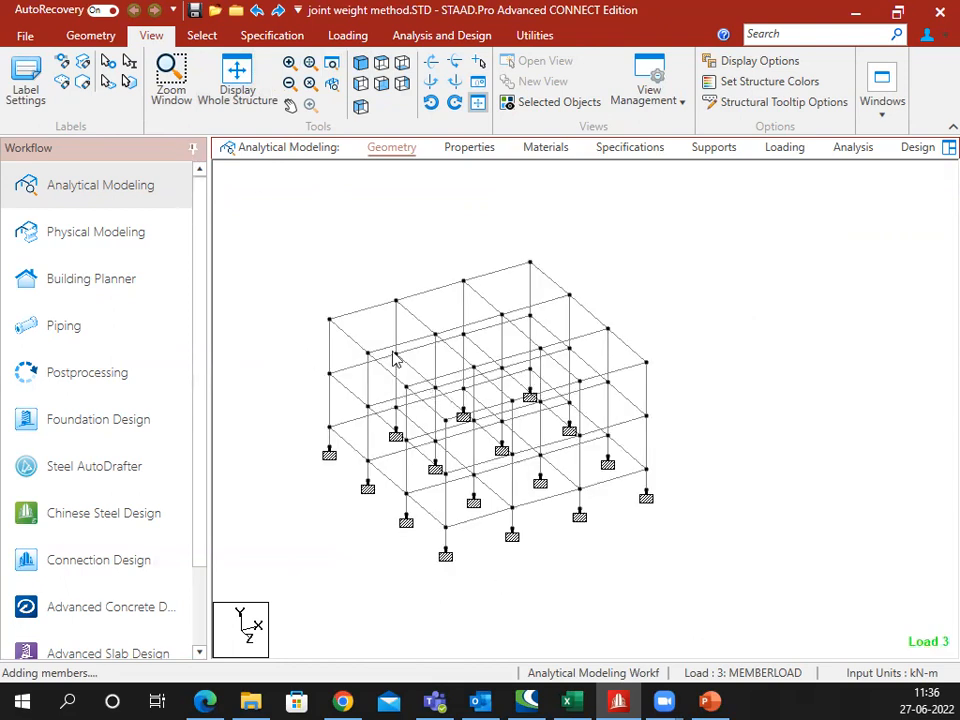
middle_drag(361, 252, 367, 273)
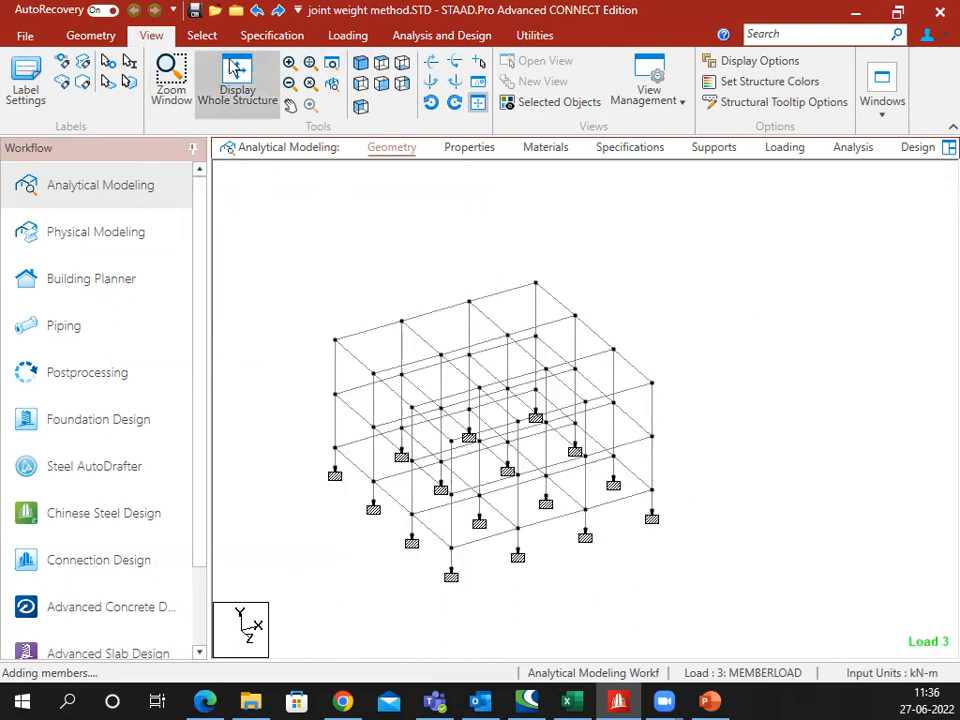
Step: Isolate the top-storey beams and the columns beneath them from a side elevation, and show them in plan view
click(361, 86)
drag(771, 260, 225, 398)
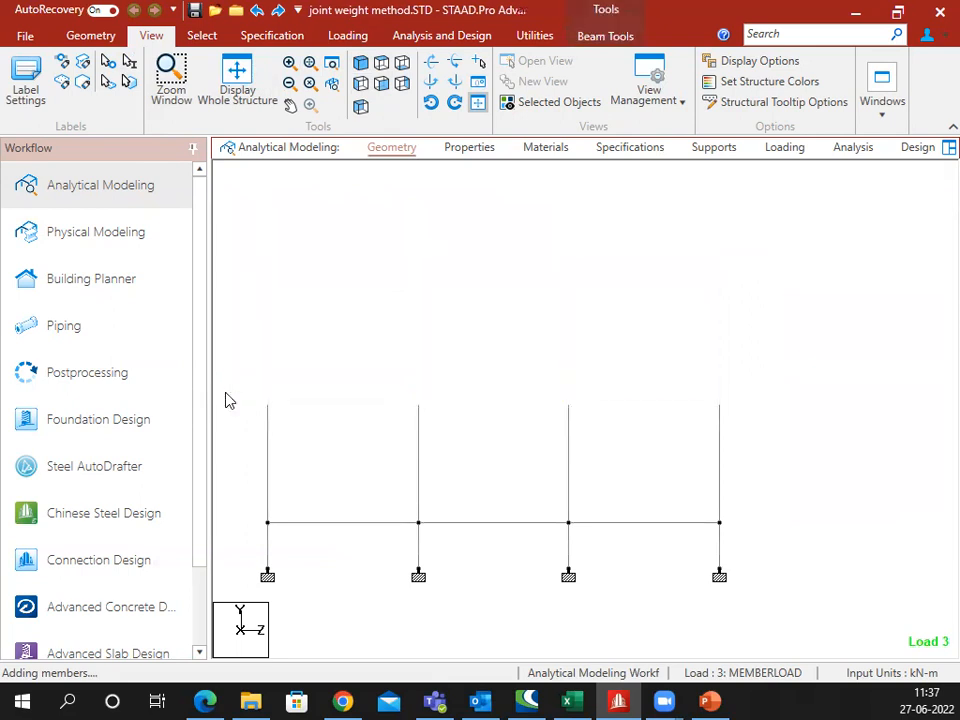
click(545, 103)
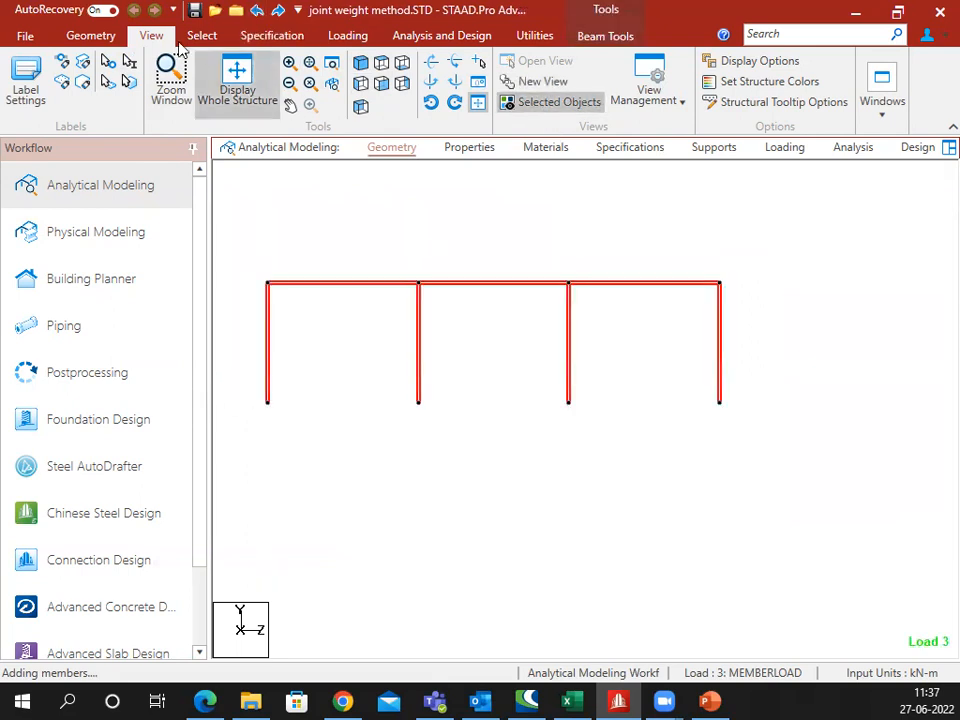
click(361, 62)
click(600, 251)
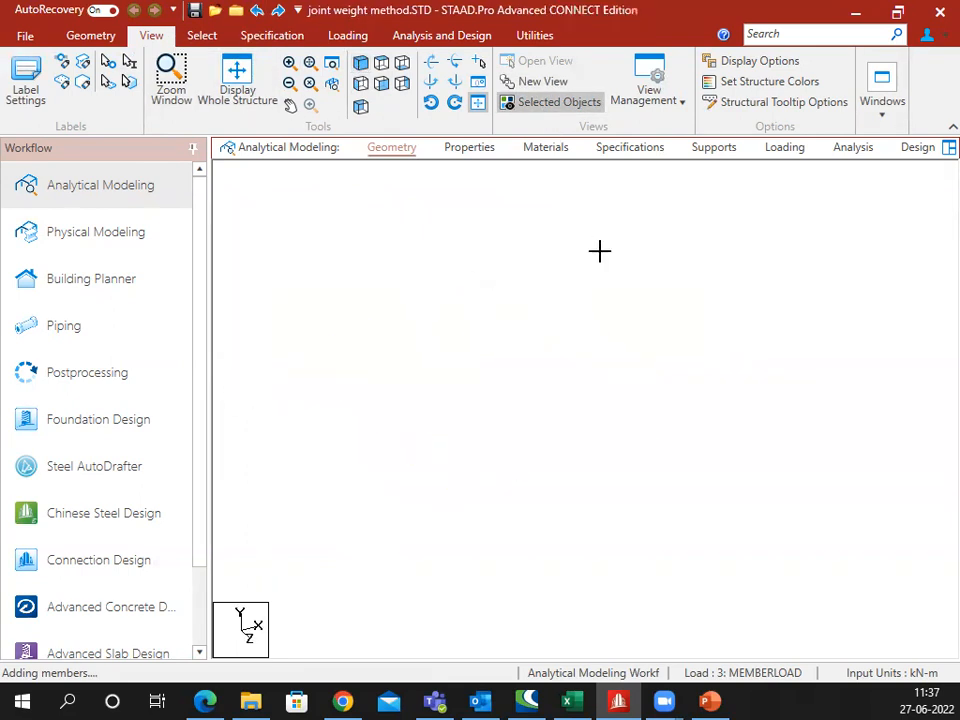
middle_drag(699, 339, 697, 339)
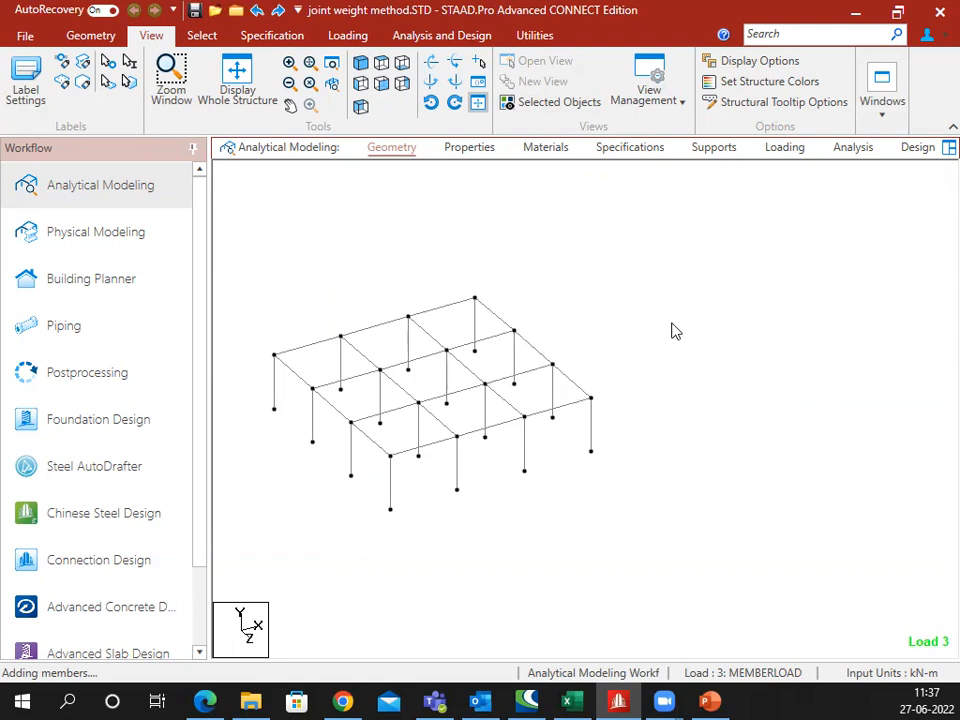
click(383, 64)
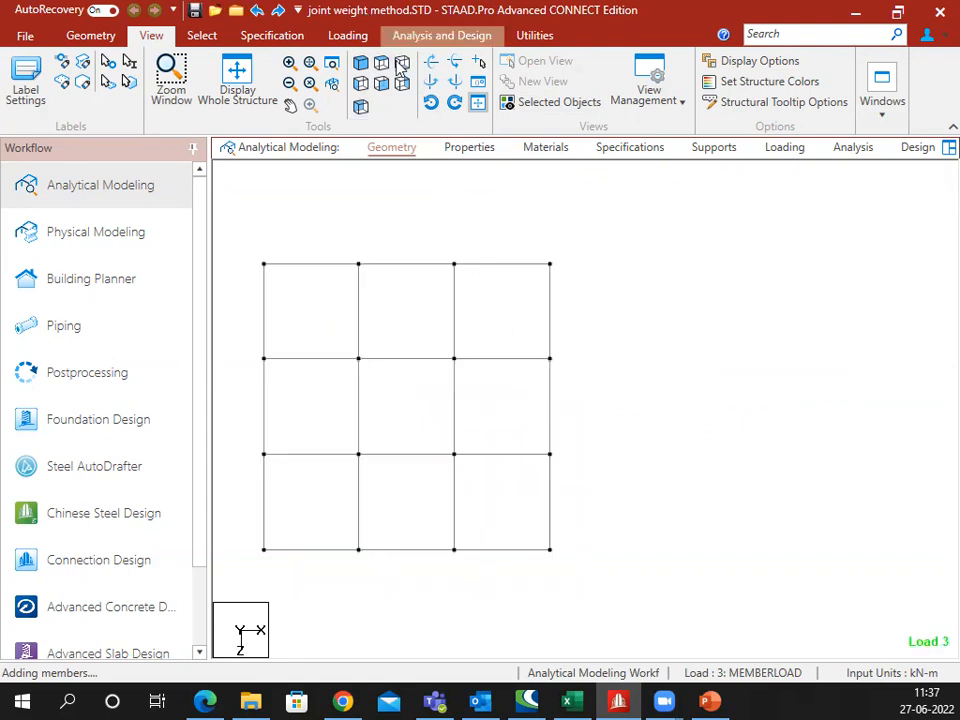
Step: Select the beams around and between the three bays along the storey's +X edge in plan view
drag(448, 242, 574, 589)
click(482, 268)
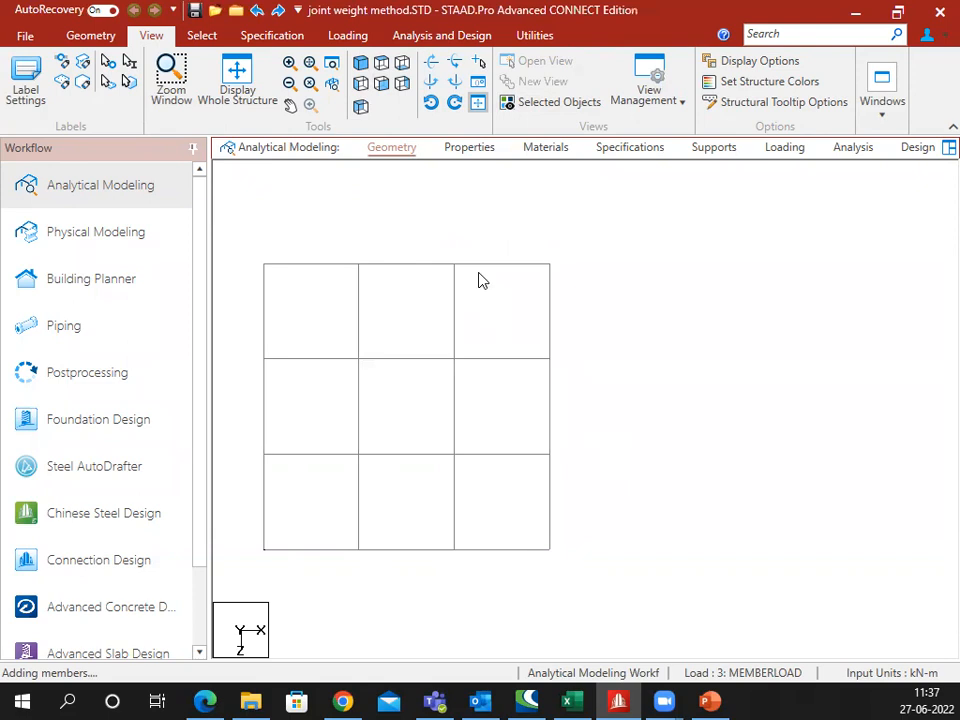
ctrl+click(550, 312)
ctrl+click(455, 313)
drag(606, 246, 529, 584)
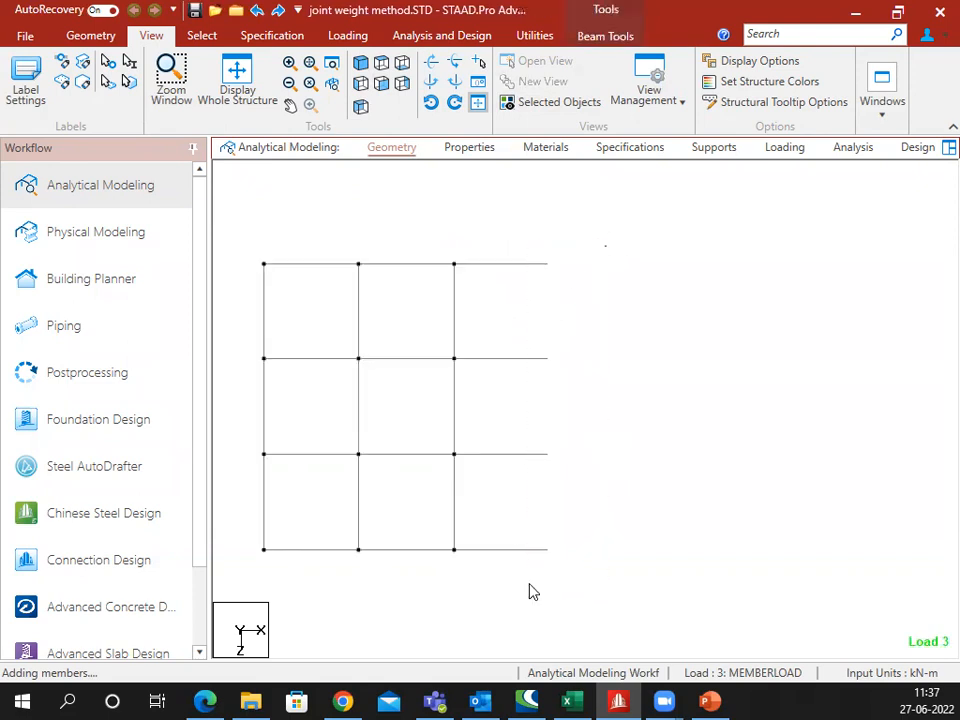
drag(499, 236, 484, 586)
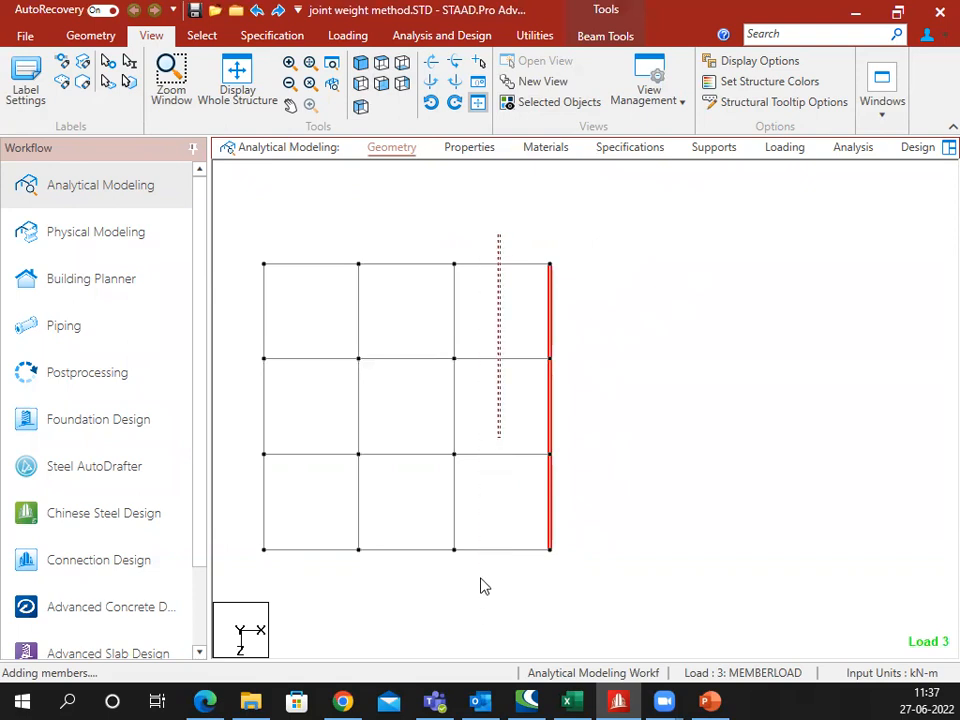
drag(491, 536, 498, 584)
ctrl+click(548, 338)
ctrl+click(548, 420)
ctrl+drag(536, 508, 439, 520)
ctrl+drag(470, 397, 421, 411)
ctrl+click(452, 309)
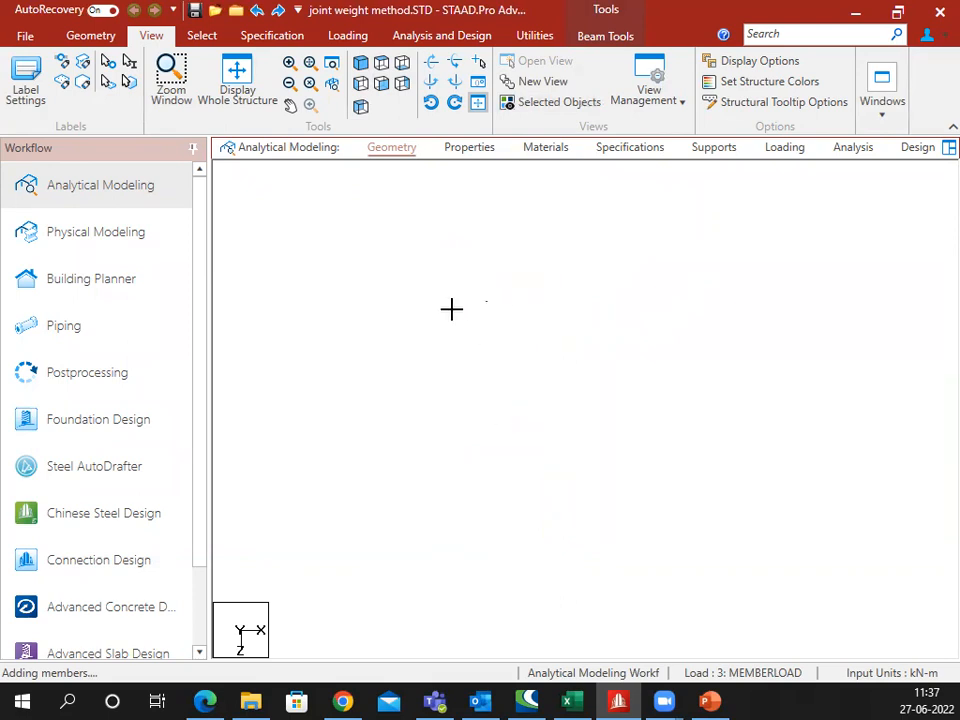
Step: Repeat the selected edge-bay beams once in the global X direction with 3 m spacing and linked steps, working from an isometric view
click(361, 62)
scroll(509, 393, up, 3)
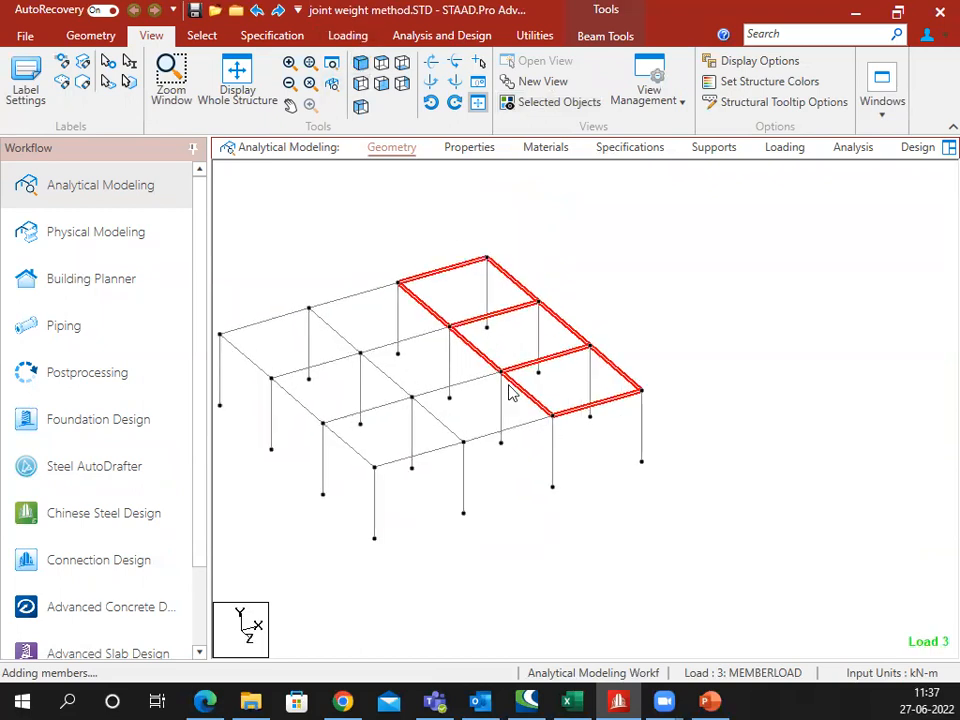
middle_drag(598, 361, 558, 373)
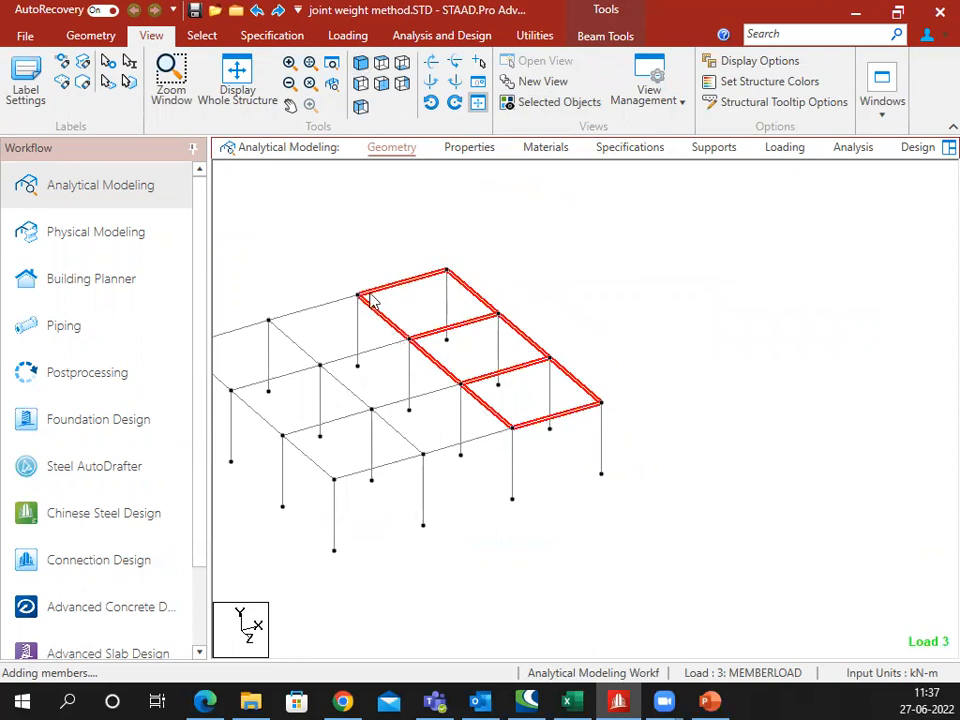
click(92, 35)
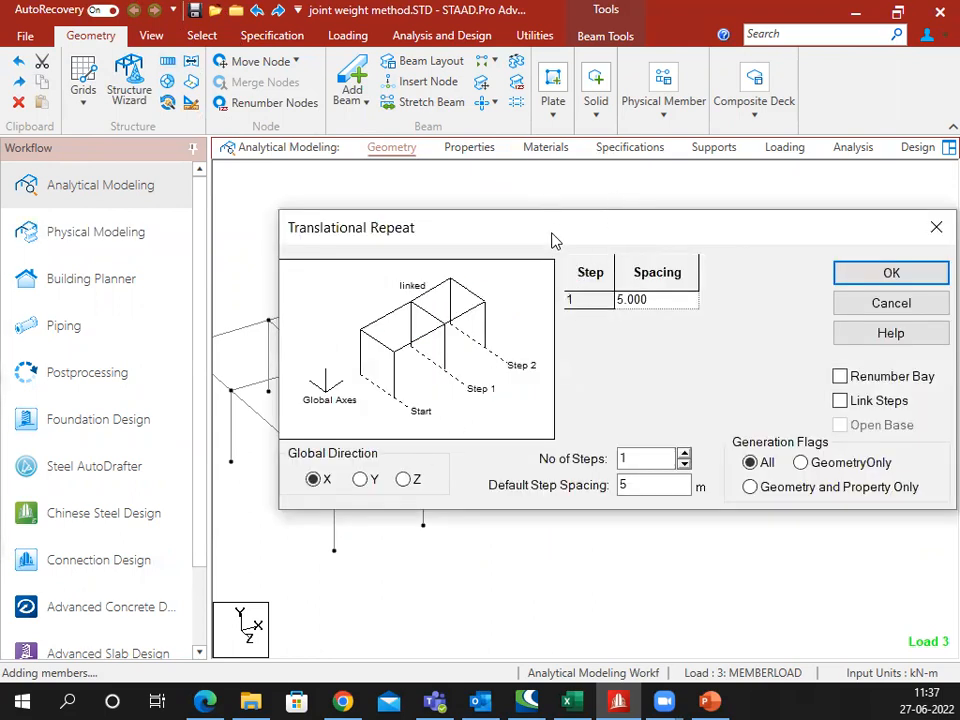
drag(553, 240, 519, 306)
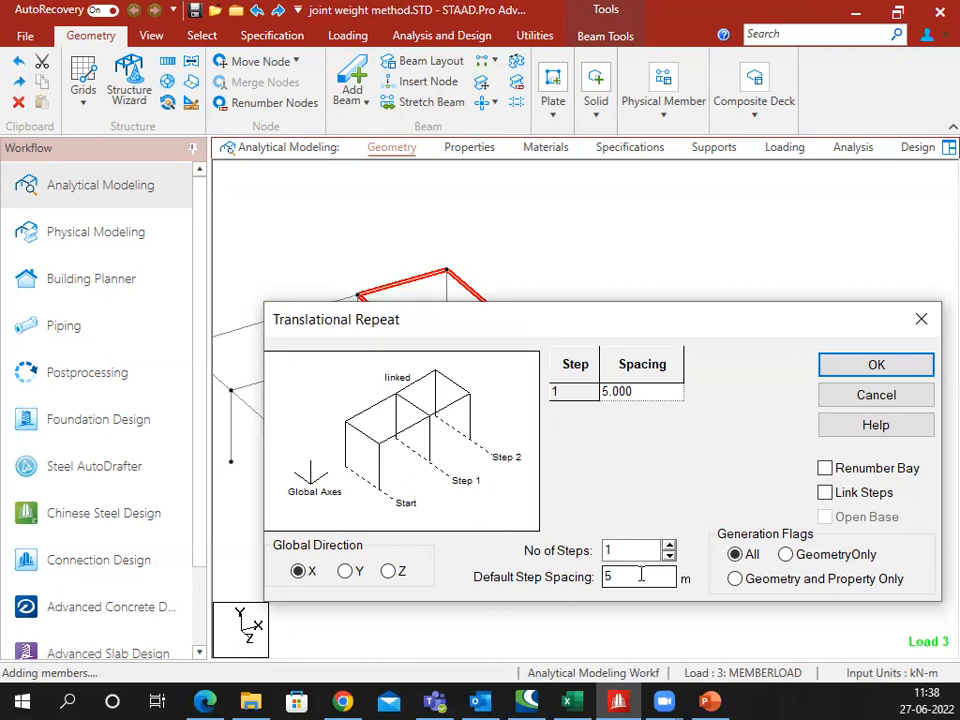
drag(641, 575, 606, 575)
click(836, 495)
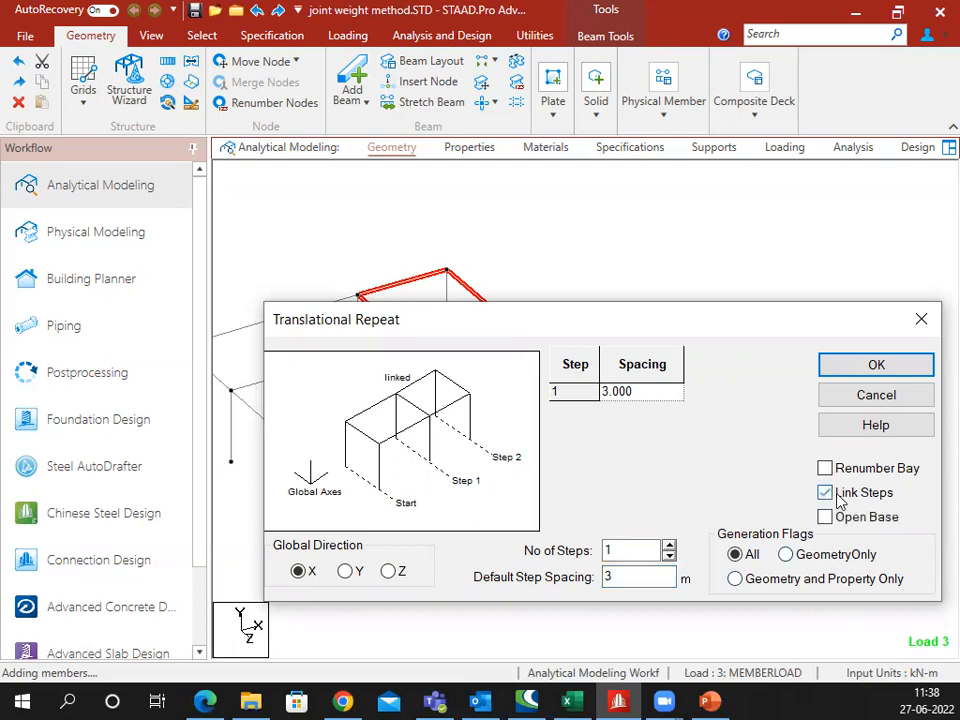
click(880, 366)
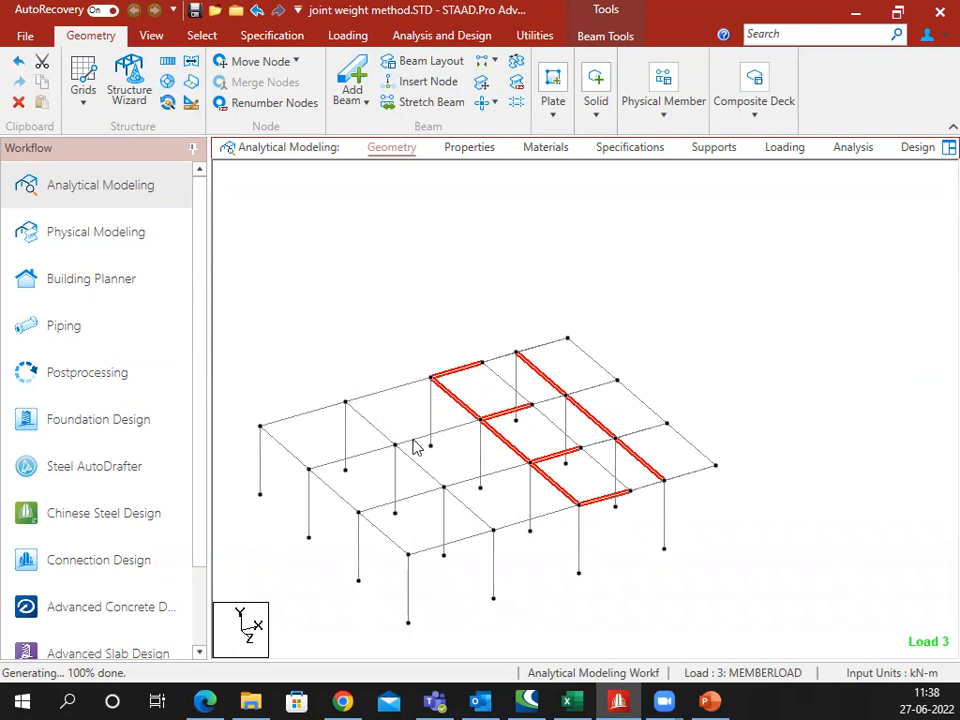
Step: Clear the selection and undo the 3 m translational repeat
click(706, 402)
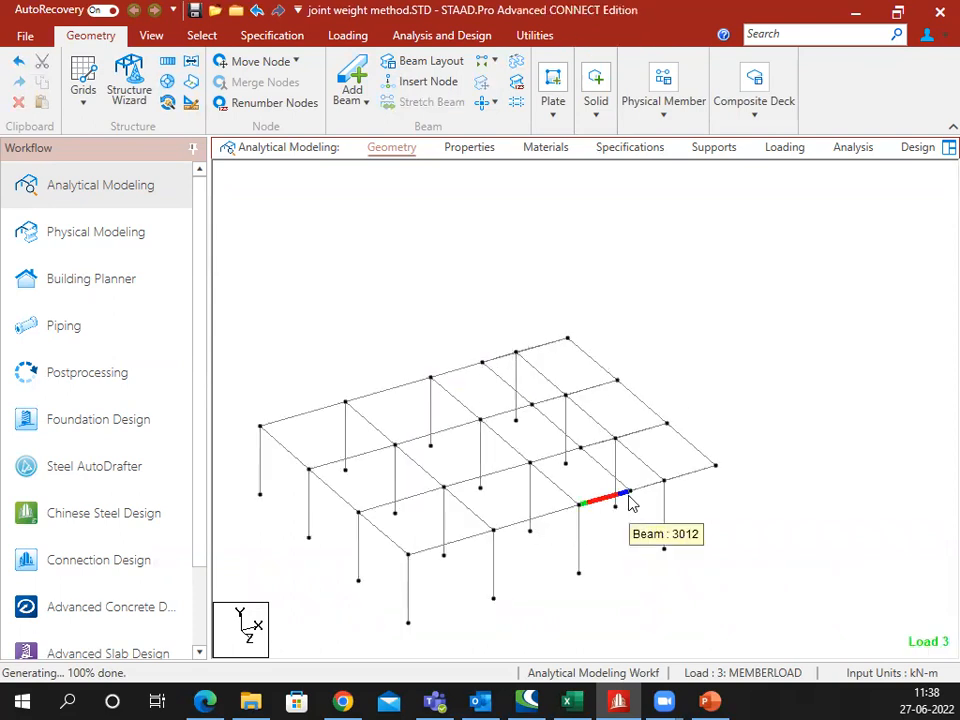
key(ctrl+z)
click(746, 394)
middle_drag(633, 452, 568, 374)
middle_drag(645, 267, 677, 302)
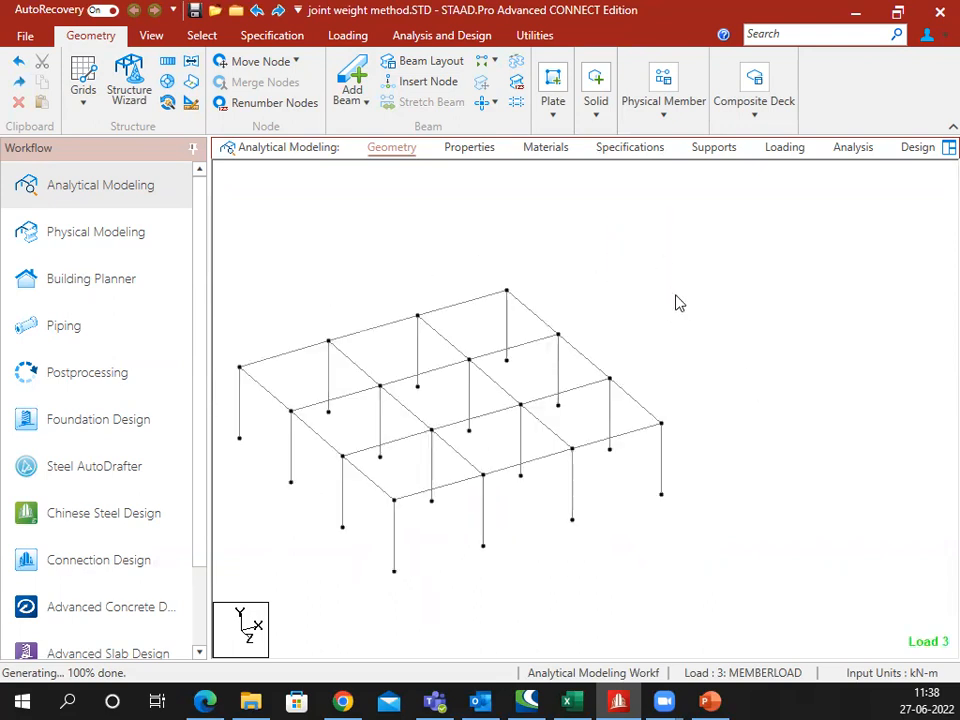
Step: Box-select the three +X edge bays in plan view, taking their beams together with the columns under the outer edge
click(152, 37)
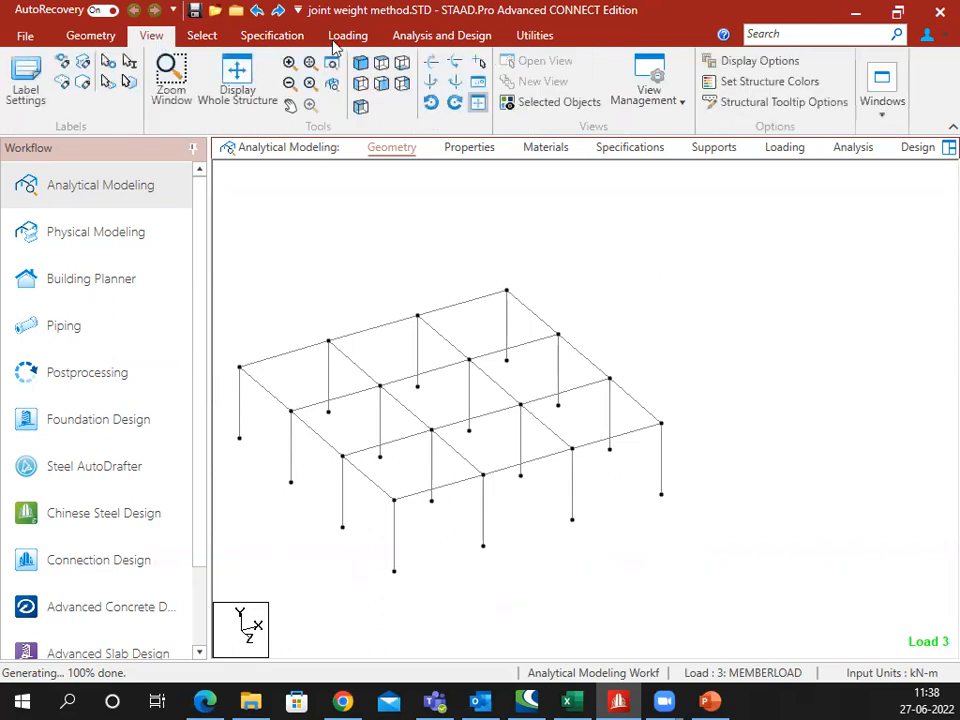
click(381, 65)
scroll(577, 164, down, 3)
middle_drag(619, 369, 597, 311)
drag(636, 226, 489, 630)
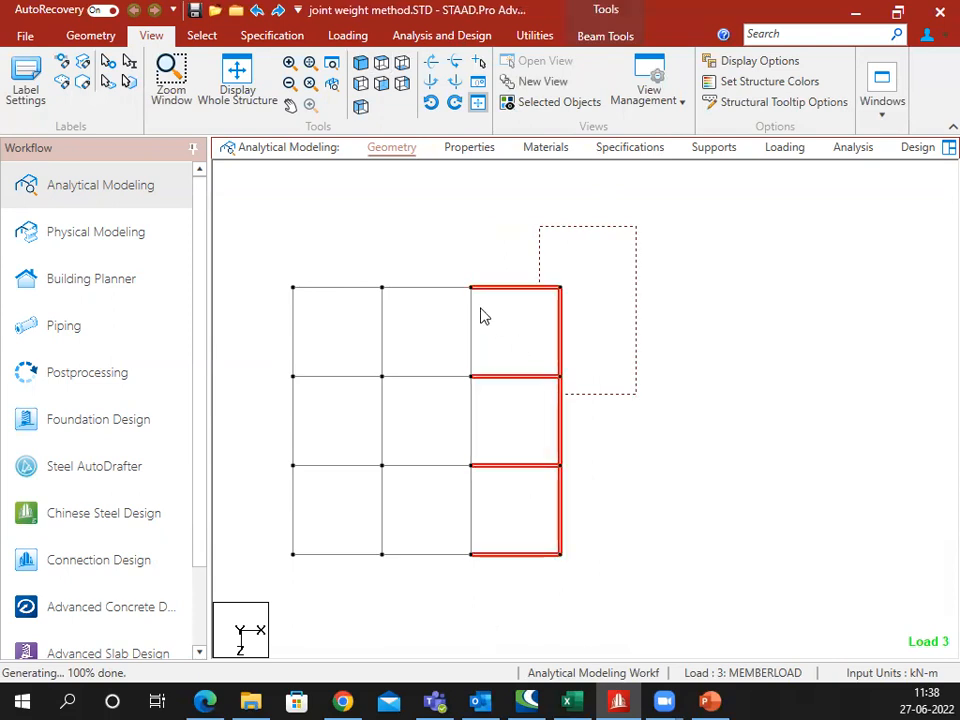
drag(466, 322, 463, 326)
drag(483, 418, 452, 436)
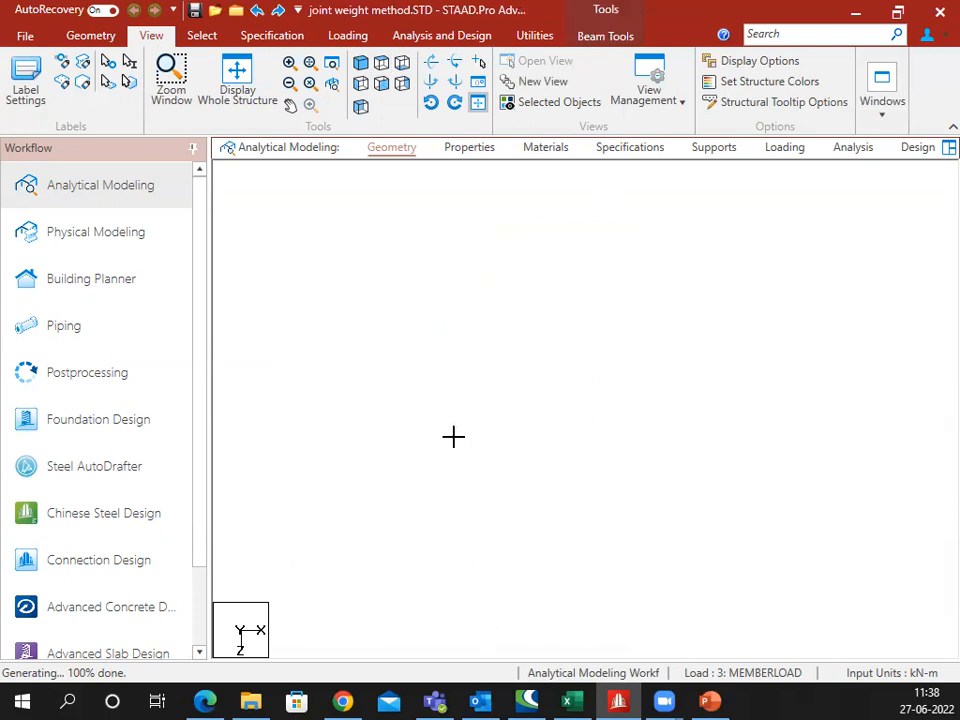
drag(504, 500, 436, 523)
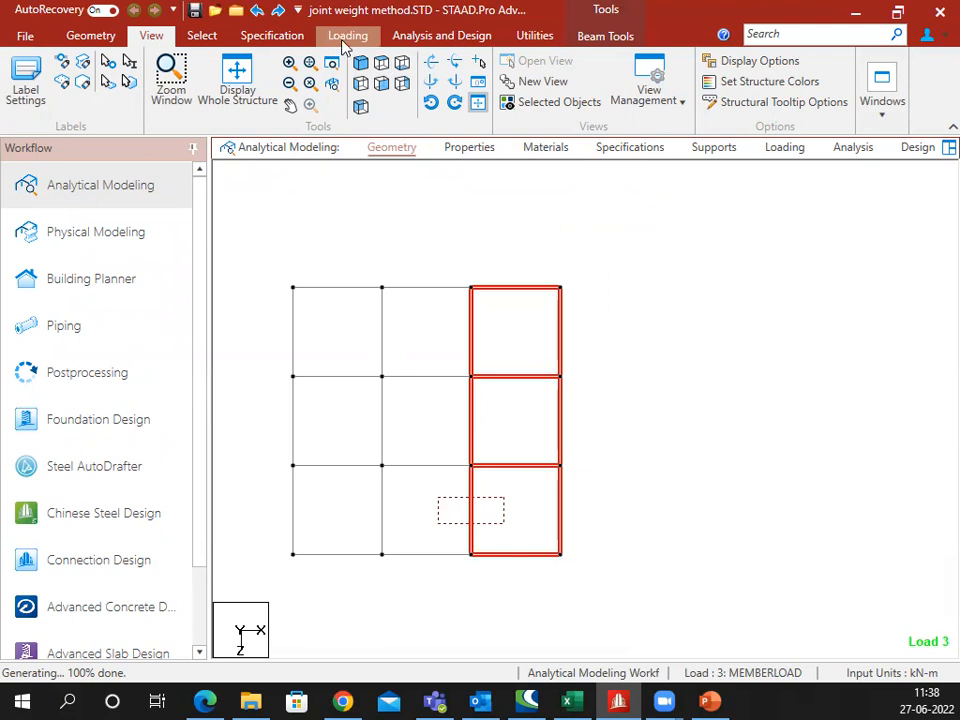
Step: Repeat the selected edge-bay beams and columns once in the global X direction with 6 m spacing and linked steps
click(361, 64)
middle_drag(628, 386, 602, 445)
scroll(602, 445, up, 2)
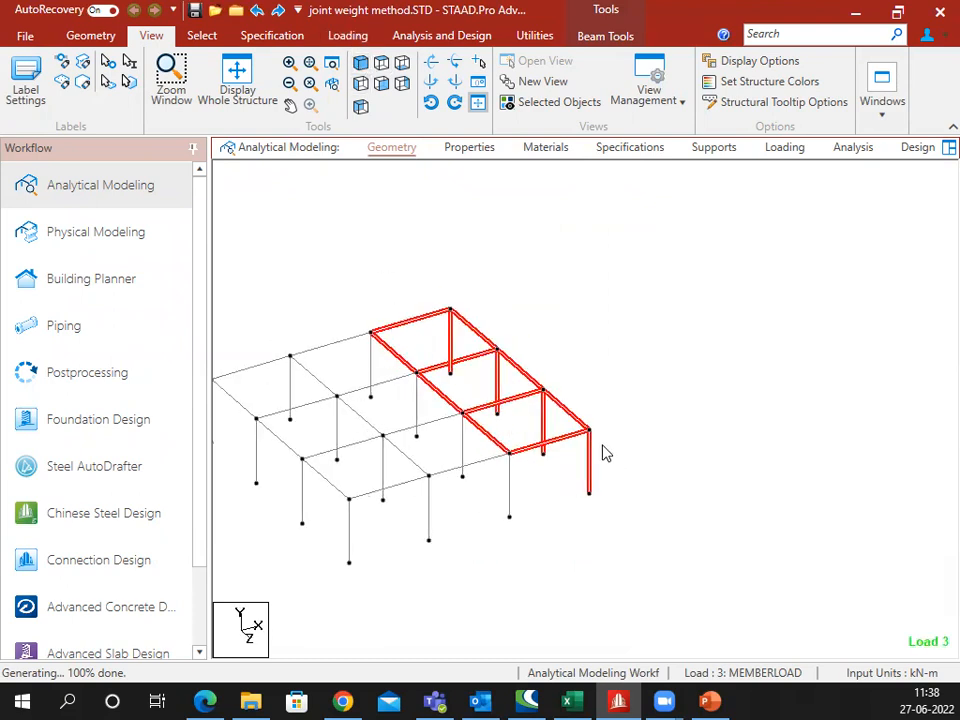
click(88, 35)
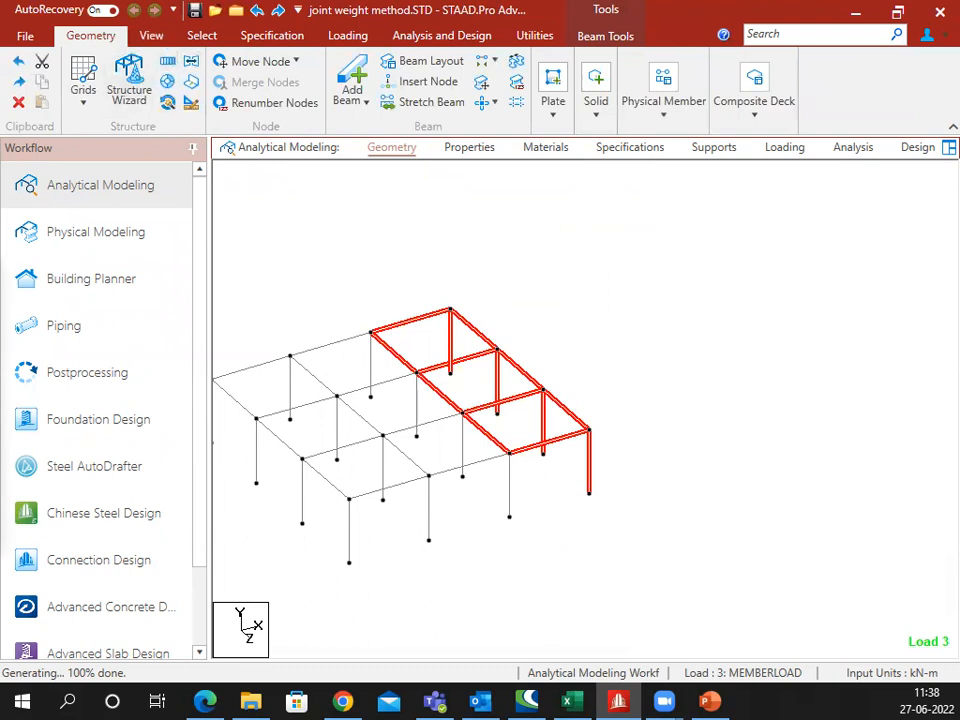
drag(655, 481, 595, 490)
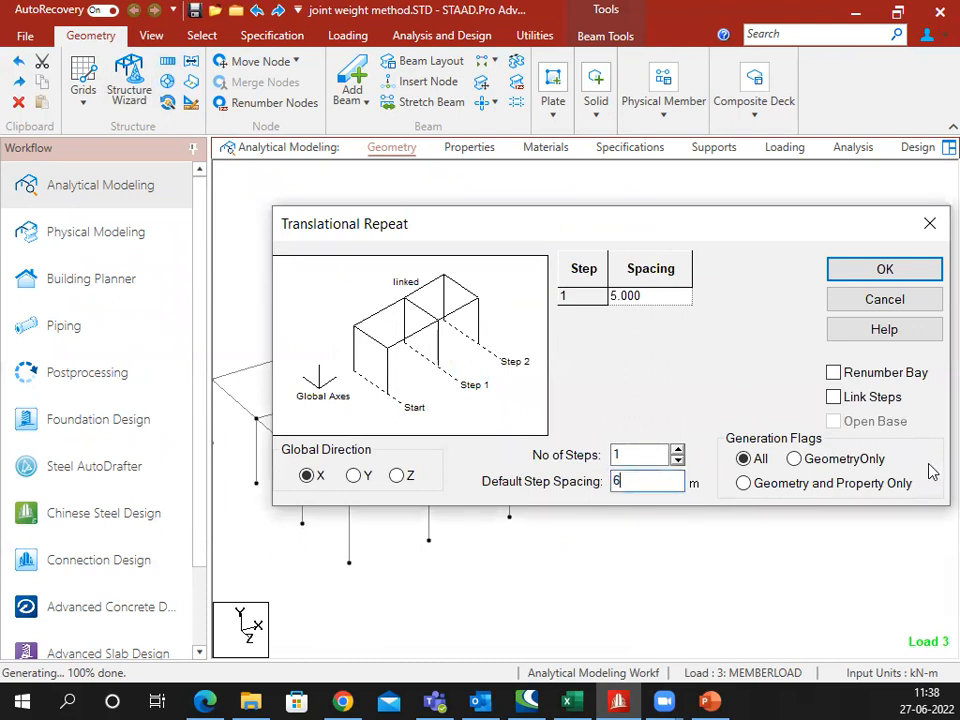
click(857, 396)
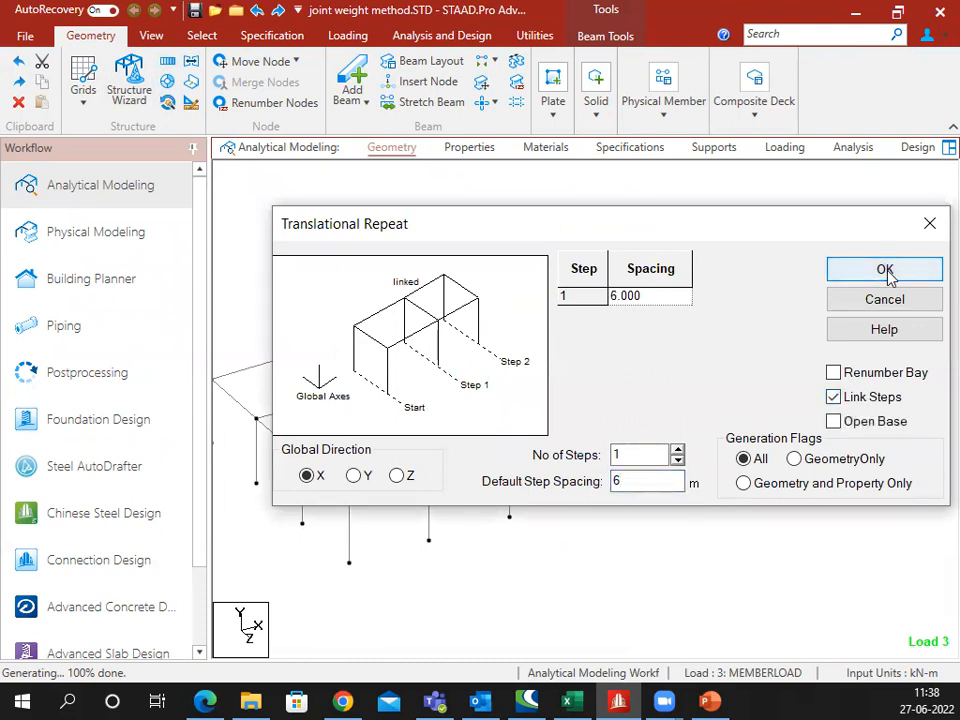
click(885, 271)
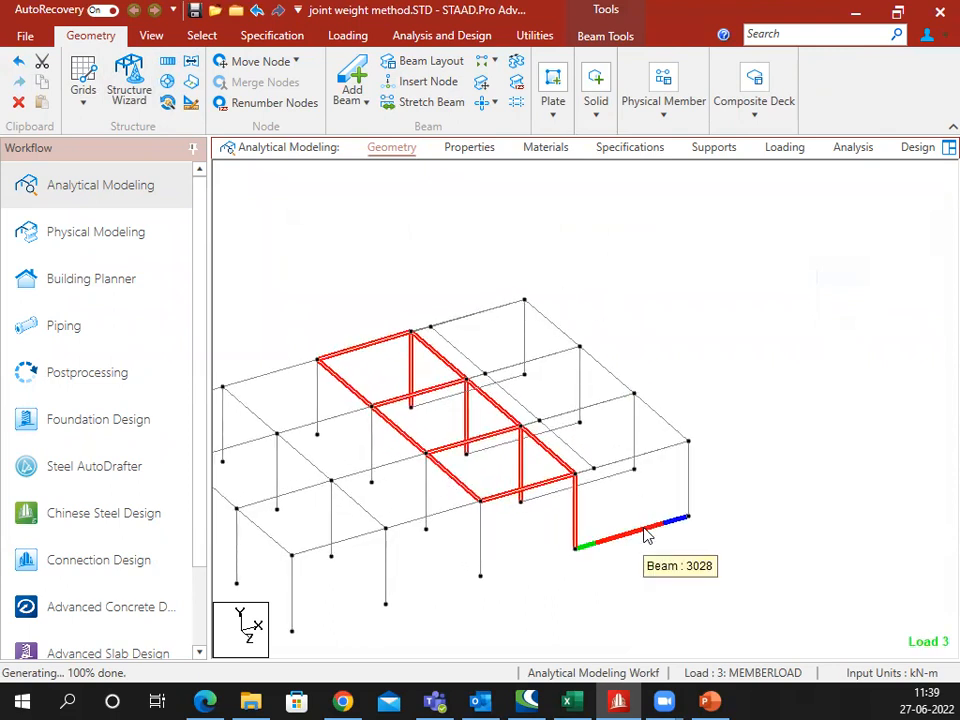
Step: Undo the 6 m translational repeat and clear the selection
key(ctrl+z)
click(654, 414)
middle_drag(704, 348, 769, 305)
scroll(768, 308, down, 1)
Step: Repeat the three beams along the storey's front edge once in the global Z direction with 4 m spacing and linked steps
click(439, 485)
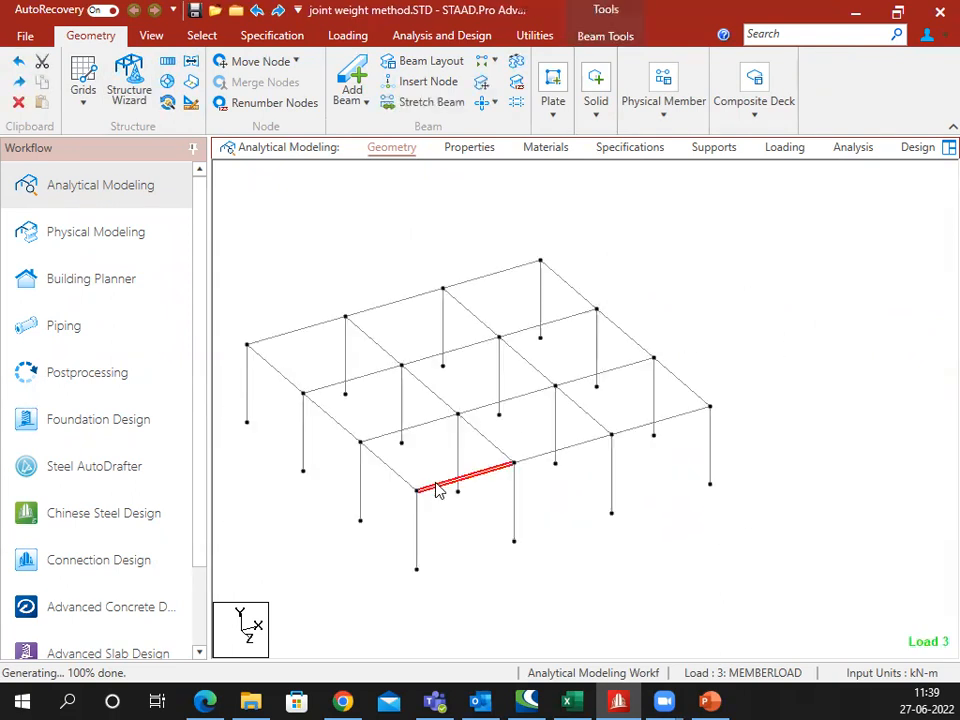
ctrl+click(567, 447)
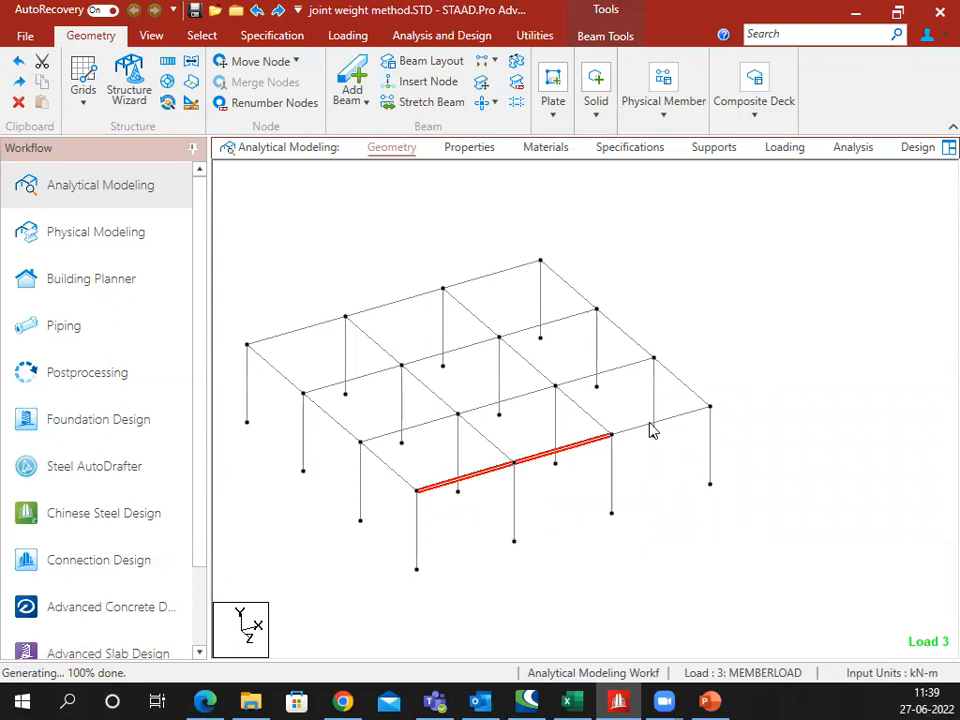
ctrl+click(651, 422)
ctrl+click(653, 387)
middle_drag(678, 535, 643, 467)
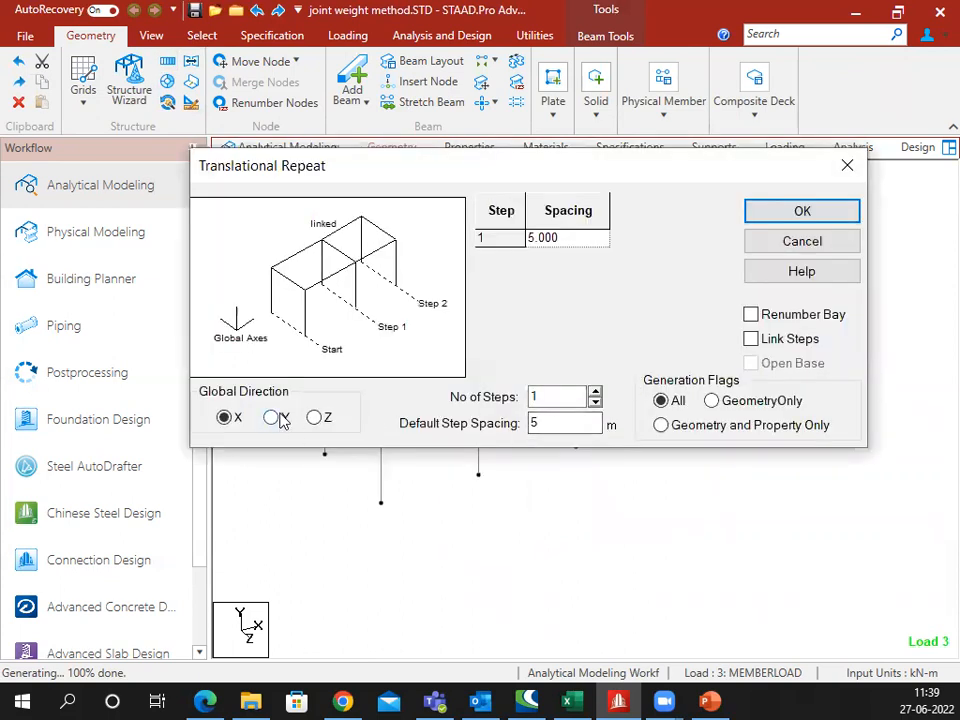
click(318, 420)
click(555, 422)
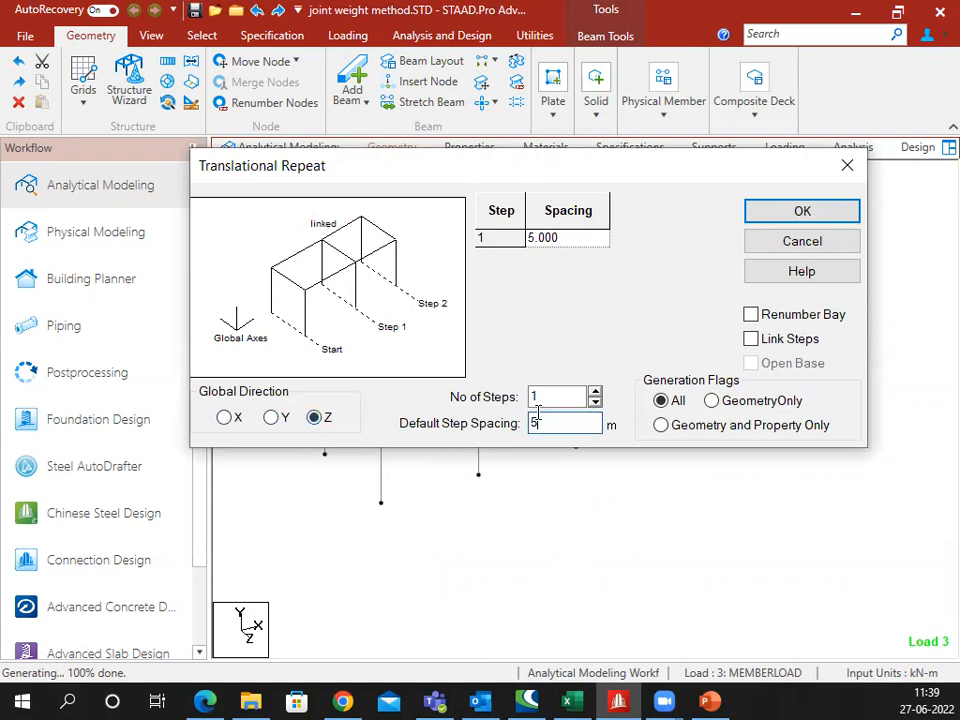
text(4)
click(768, 340)
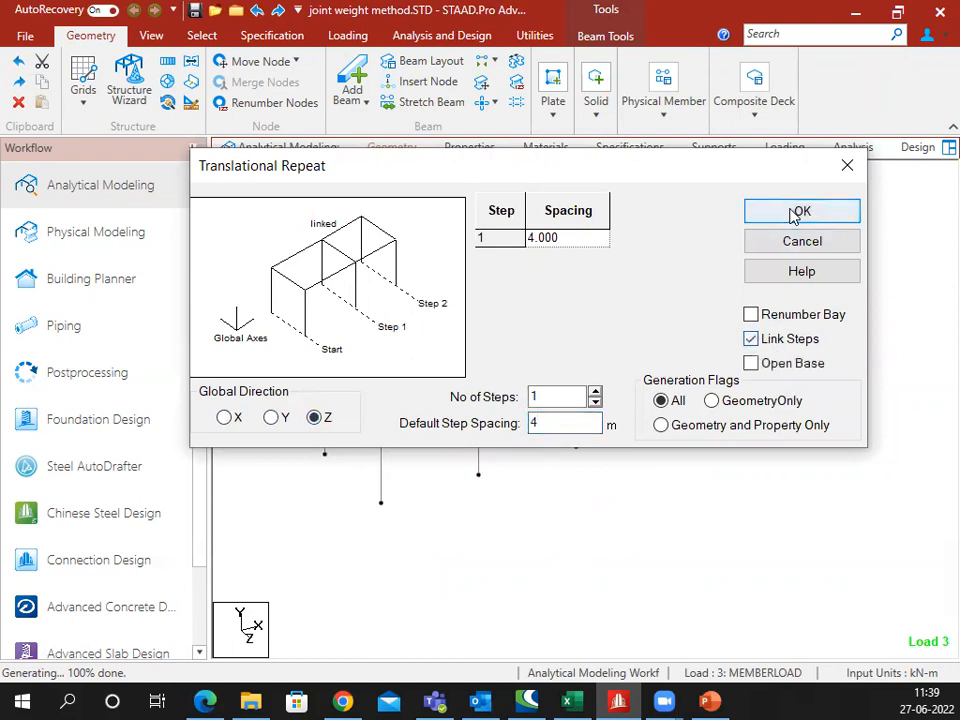
click(795, 211)
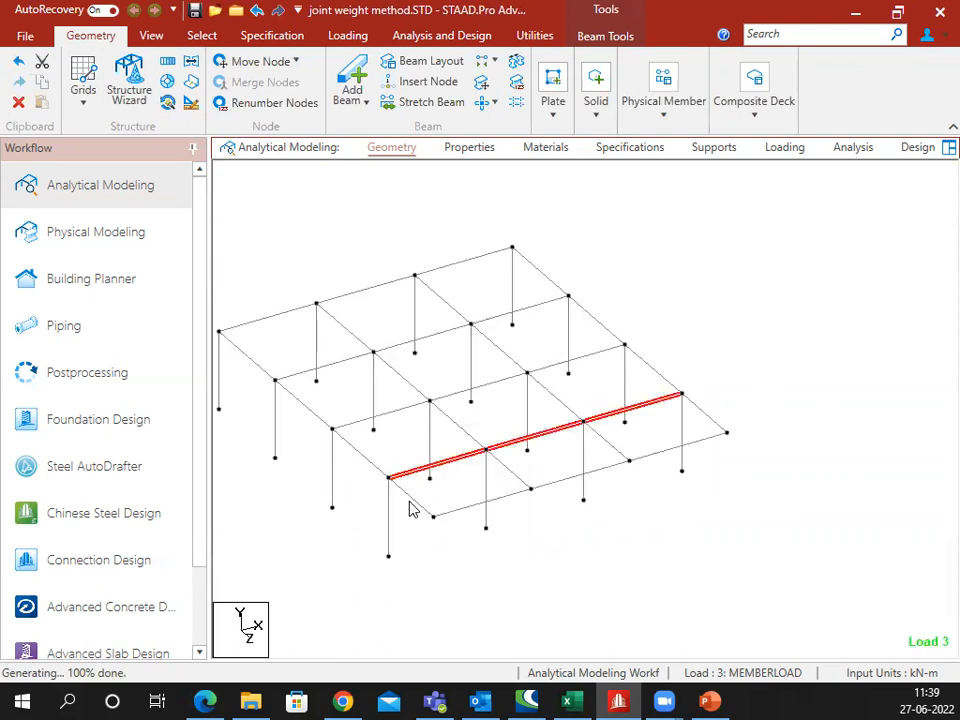
click(758, 386)
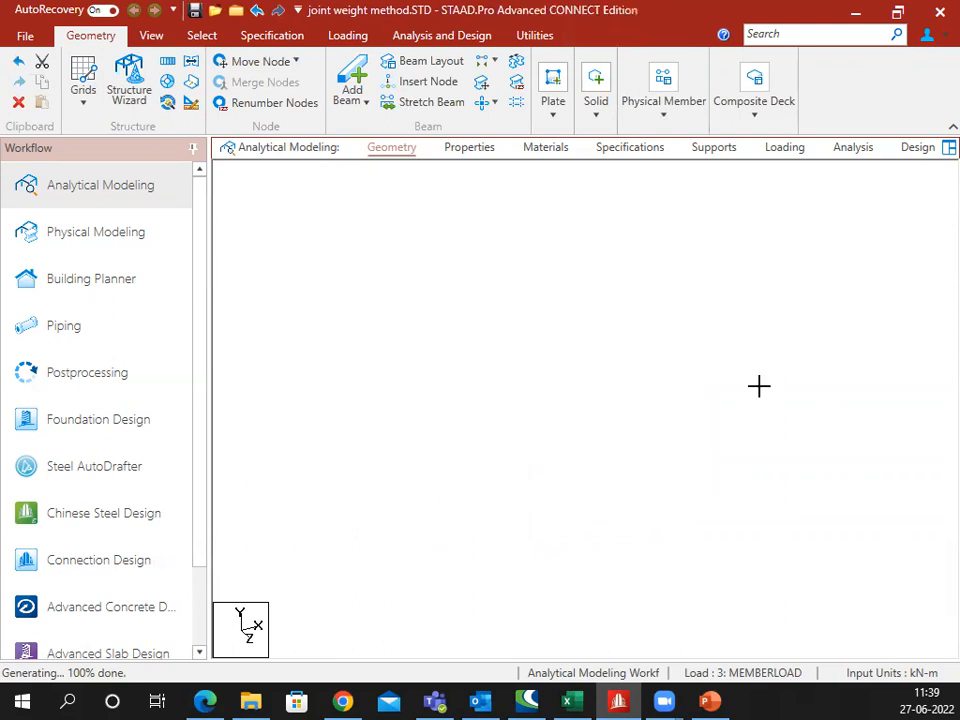
Step: Display the whole building frame with all storeys and supports
scroll(718, 332, down, 1)
middle_drag(735, 349, 781, 361)
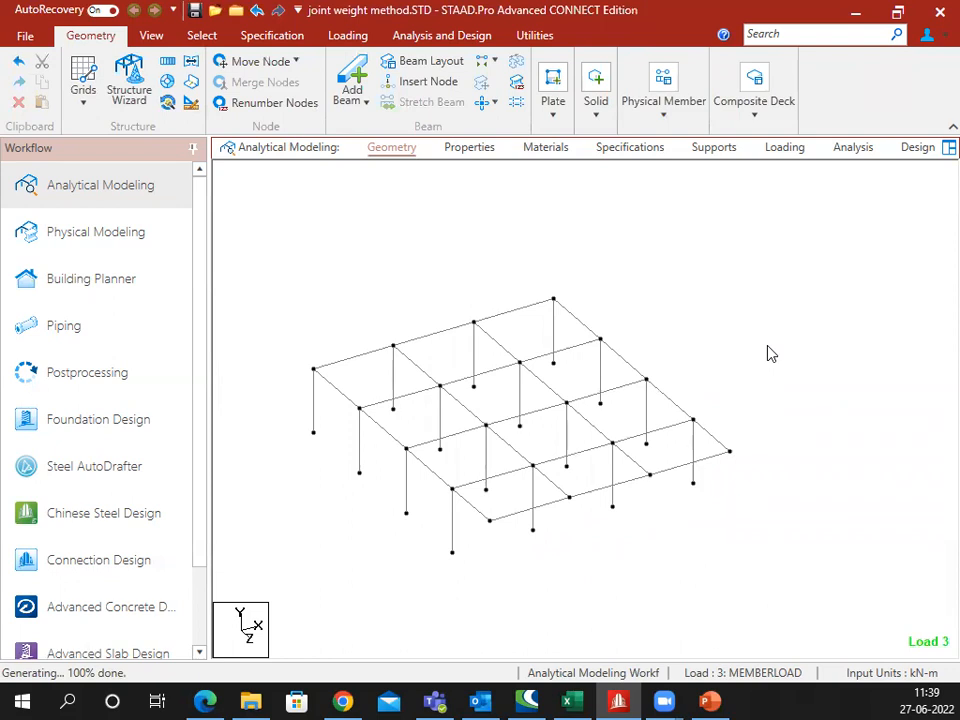
click(135, 40)
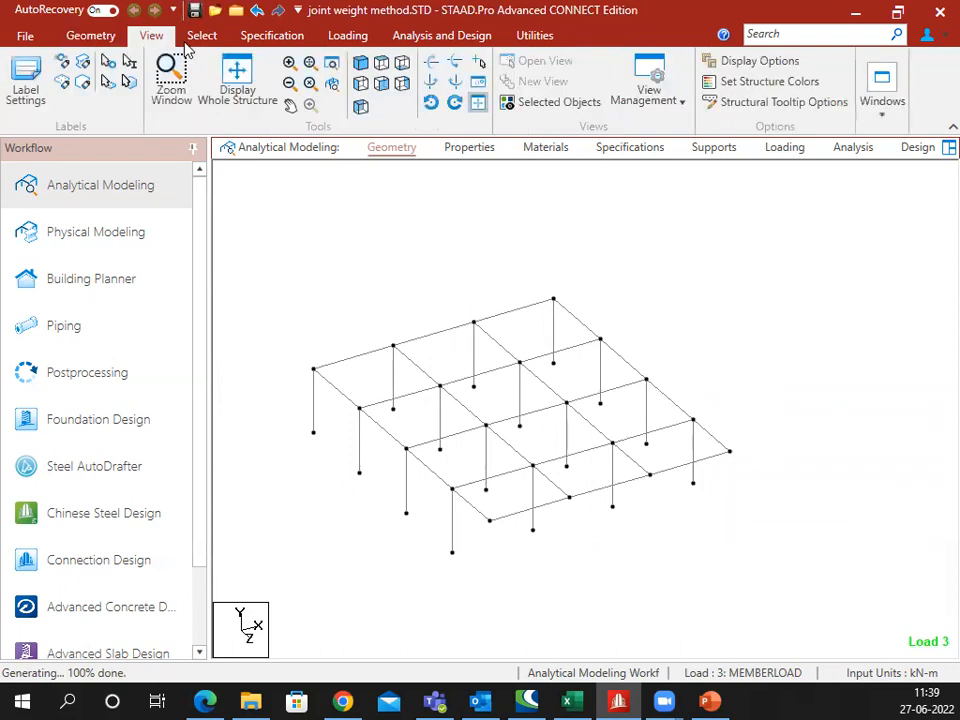
click(241, 80)
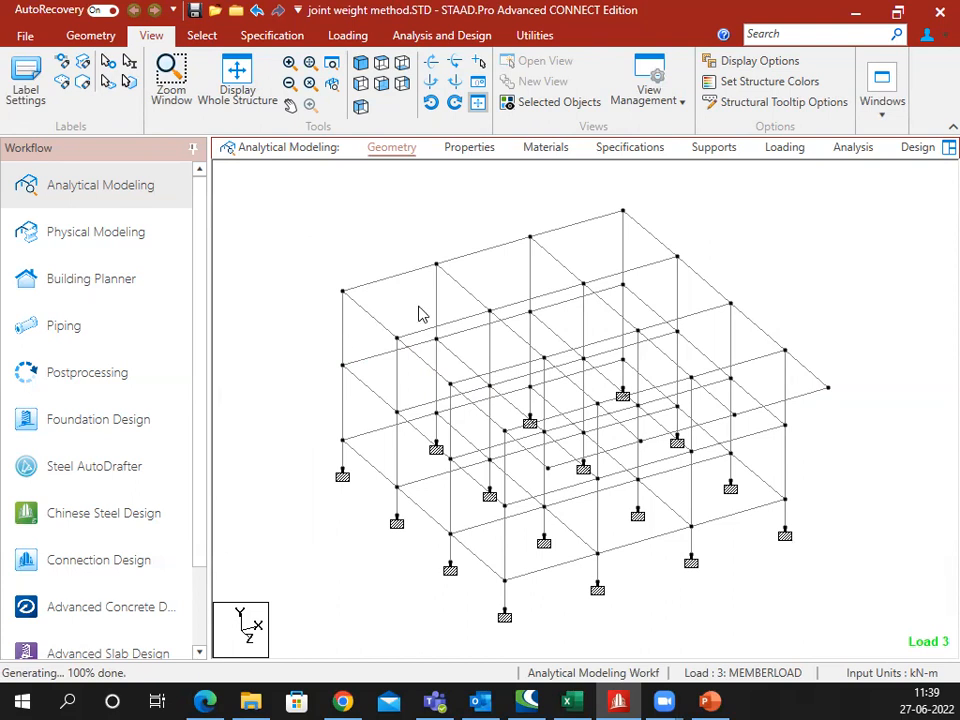
scroll(330, 334, down, 3)
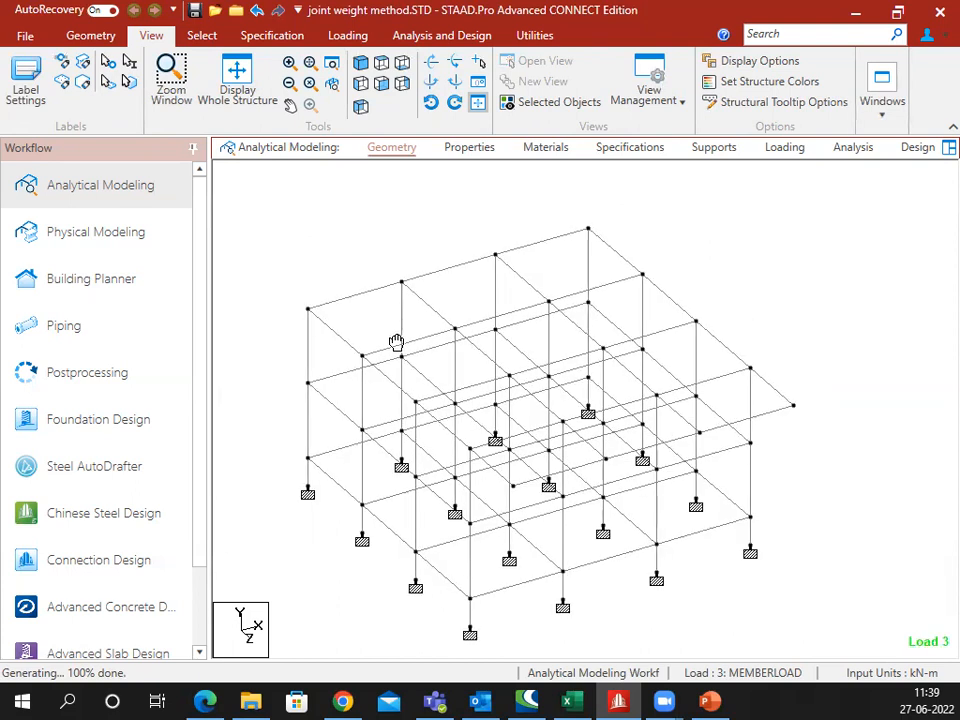
Step: Repeat the top-storey beams and columns twice in the global Y direction with 5 m spacing and linked steps
click(361, 62)
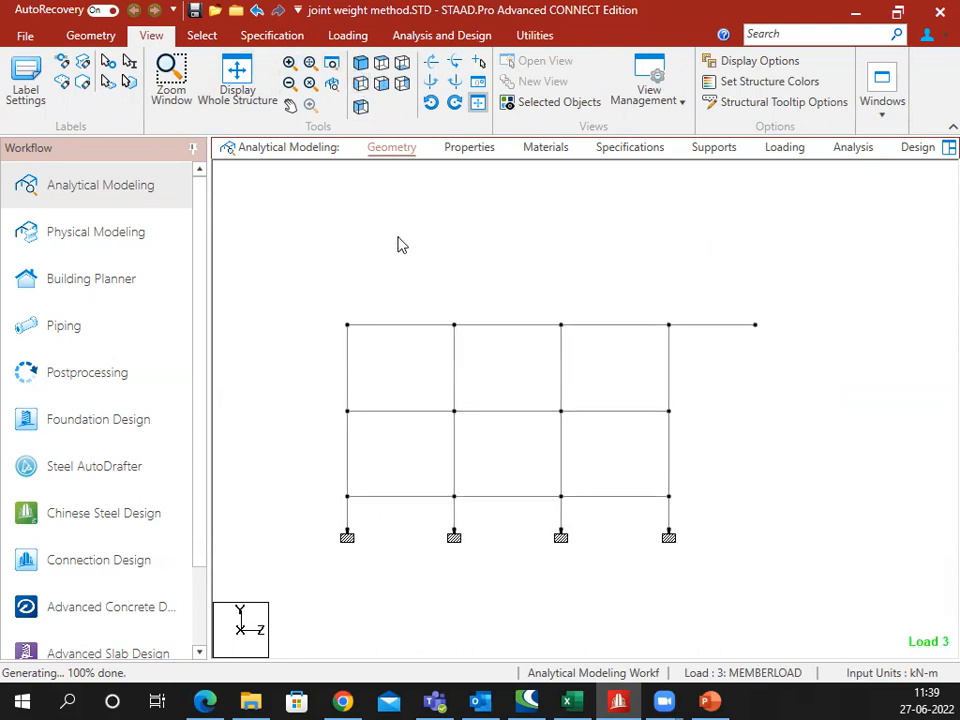
drag(836, 287, 311, 407)
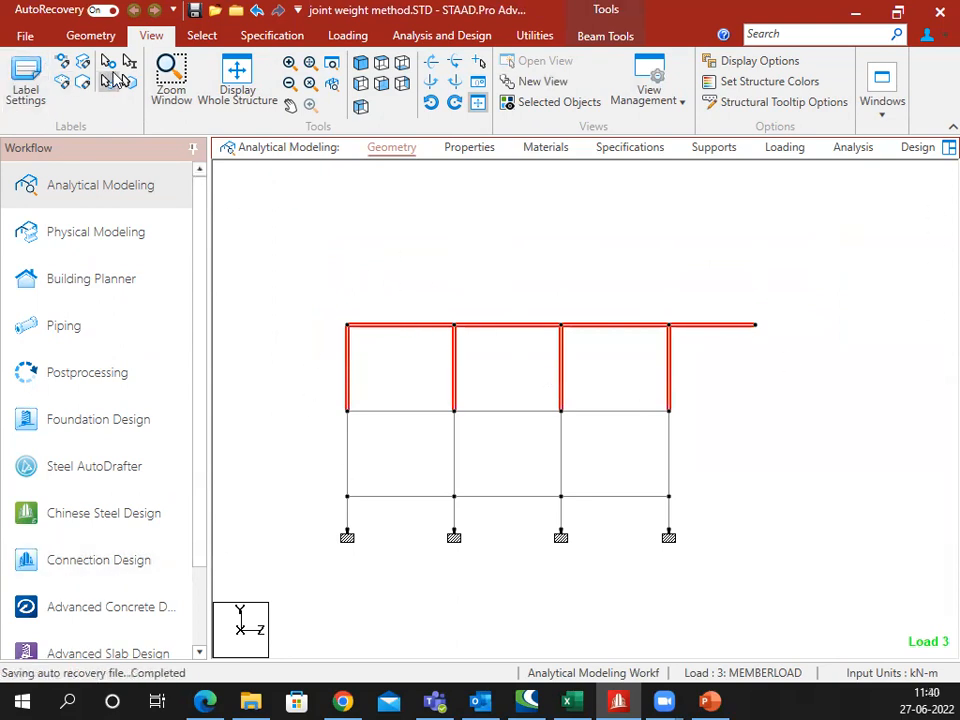
click(90, 35)
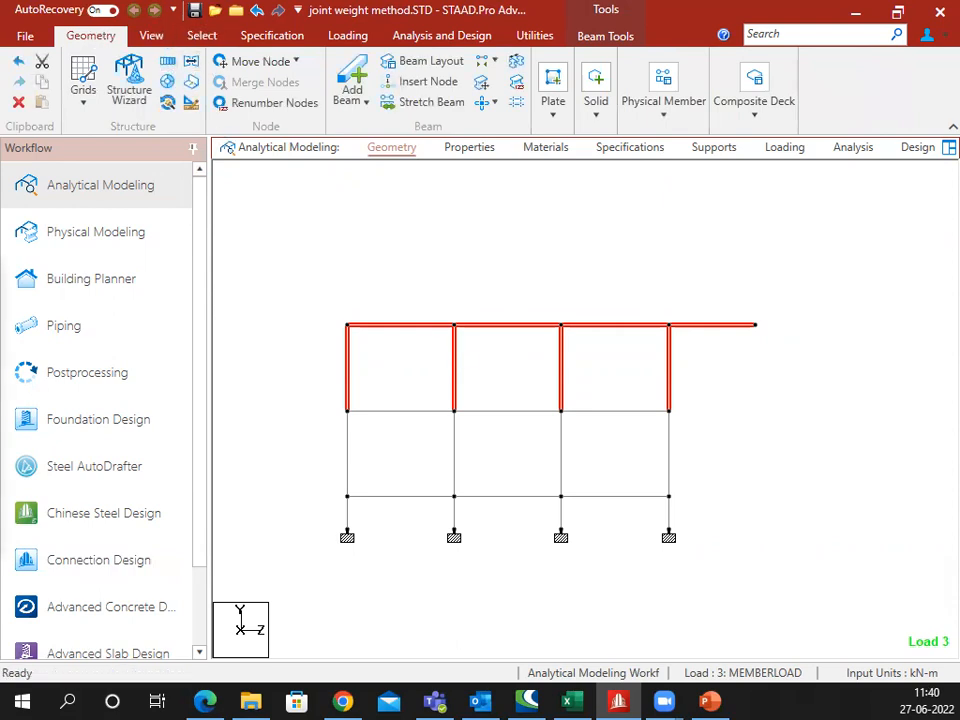
click(312, 421)
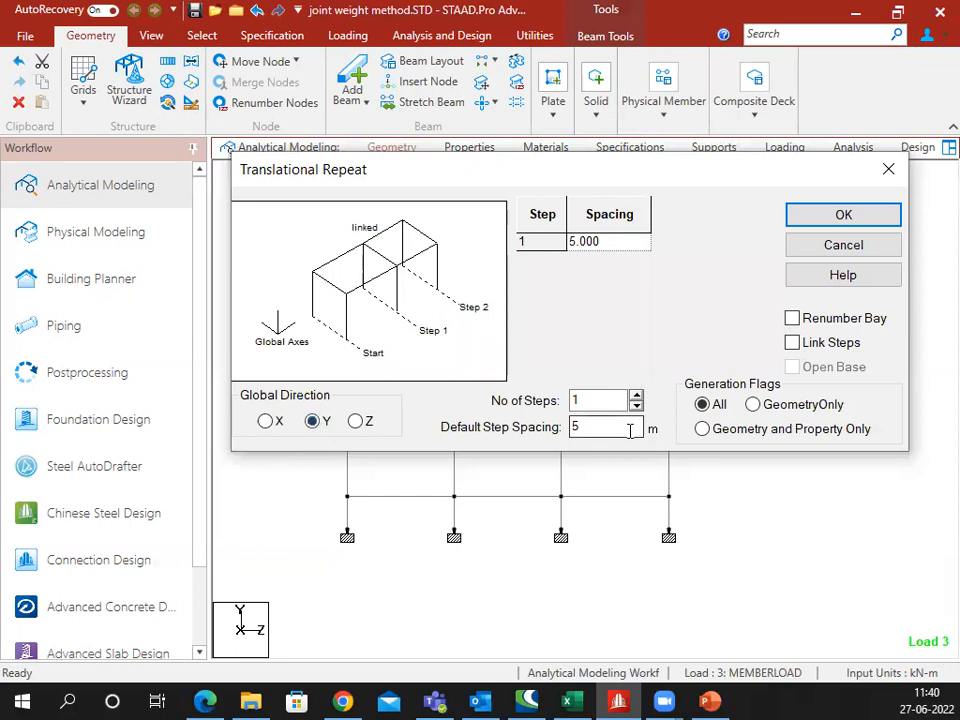
click(834, 343)
click(528, 244)
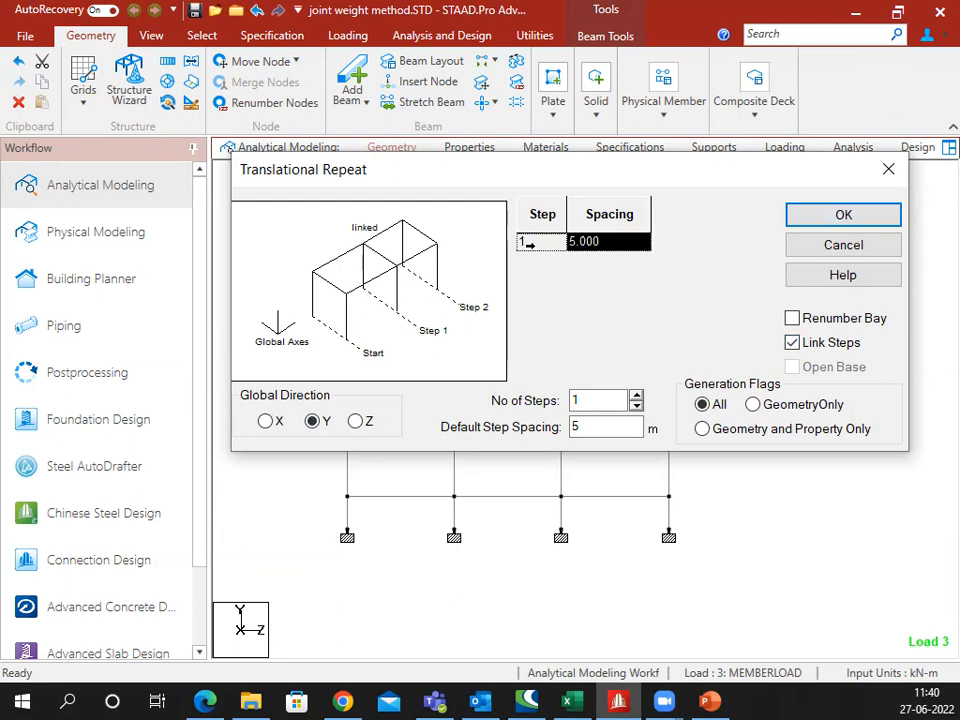
click(637, 407)
click(636, 395)
click(843, 216)
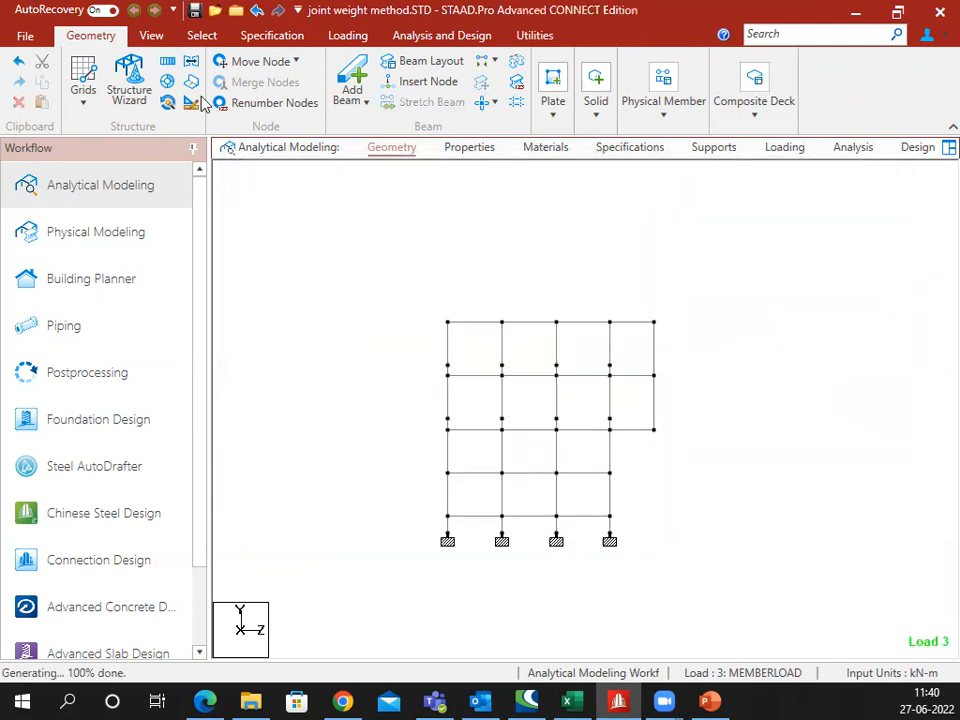
Step: Display the whole structure in isometric view and examine the storeys added above the frame
click(148, 35)
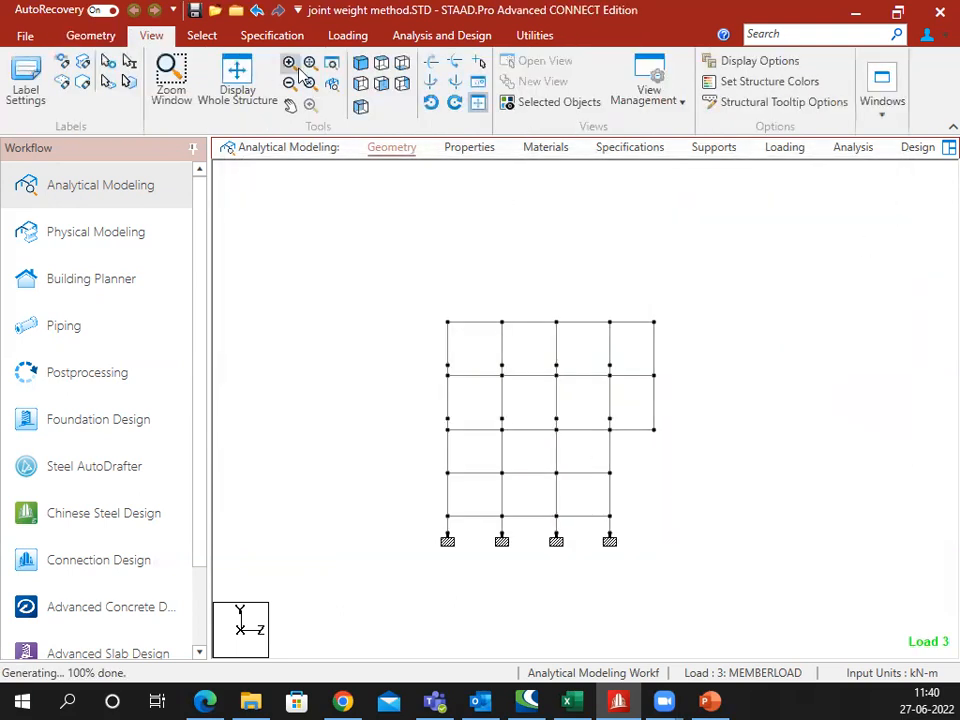
click(230, 88)
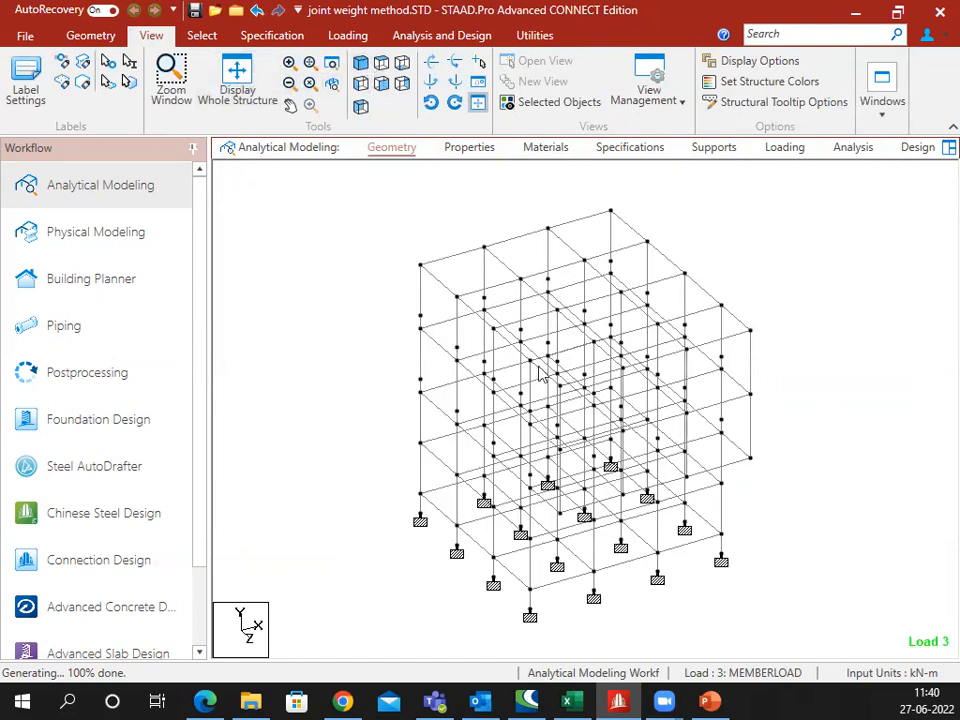
middle_drag(563, 373, 441, 392)
scroll(441, 392, up, 1)
scroll(474, 325, down, 2)
scroll(475, 328, up, 1)
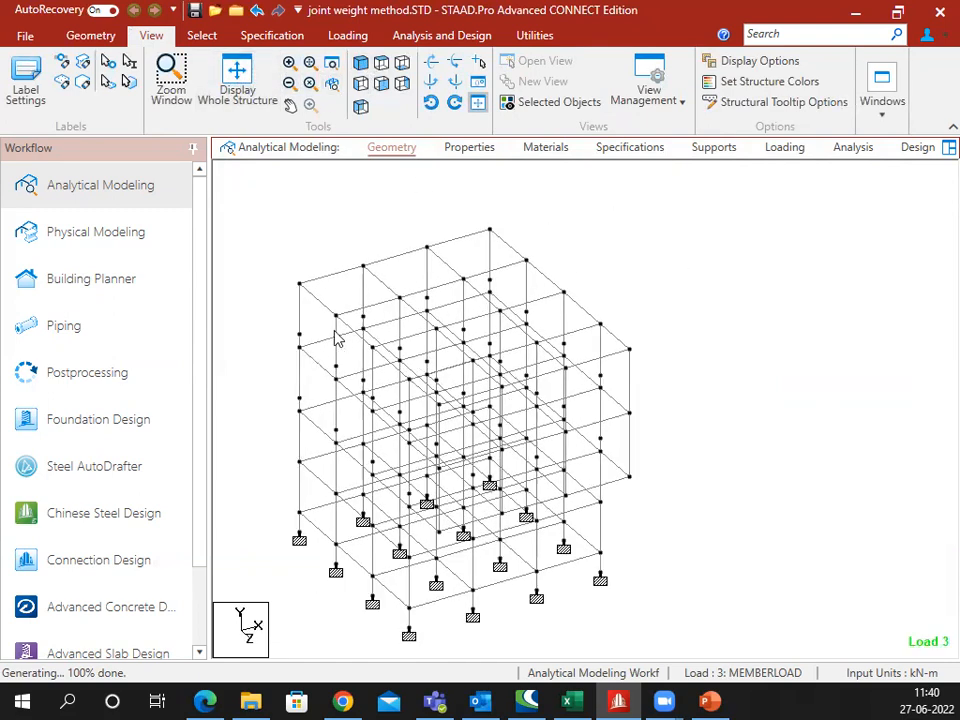
middle_drag(389, 437, 521, 401)
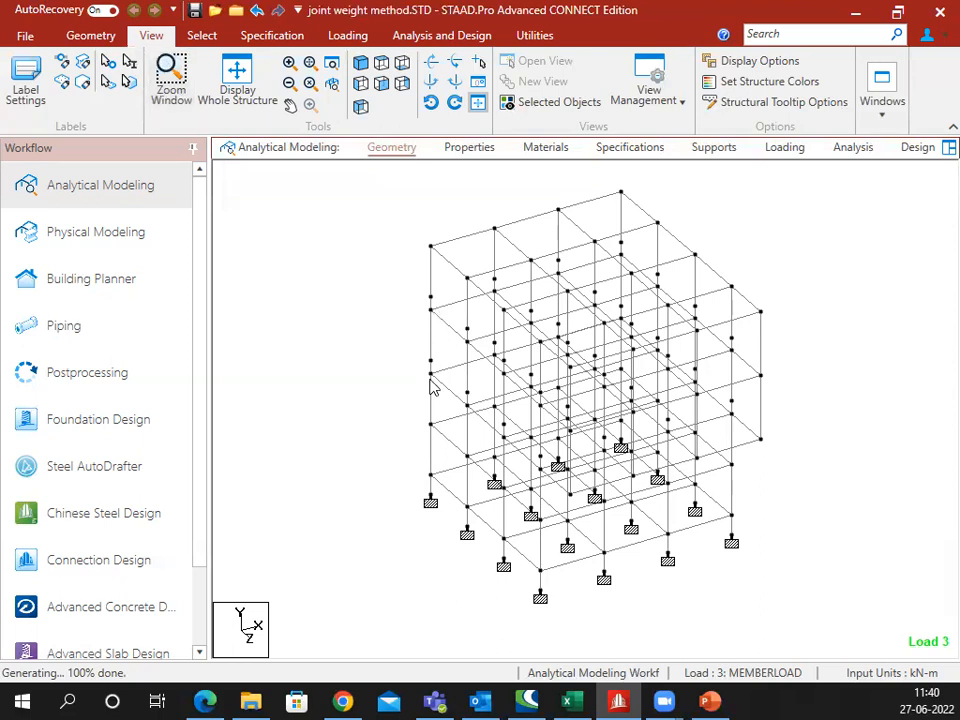
middle_drag(781, 359, 735, 370)
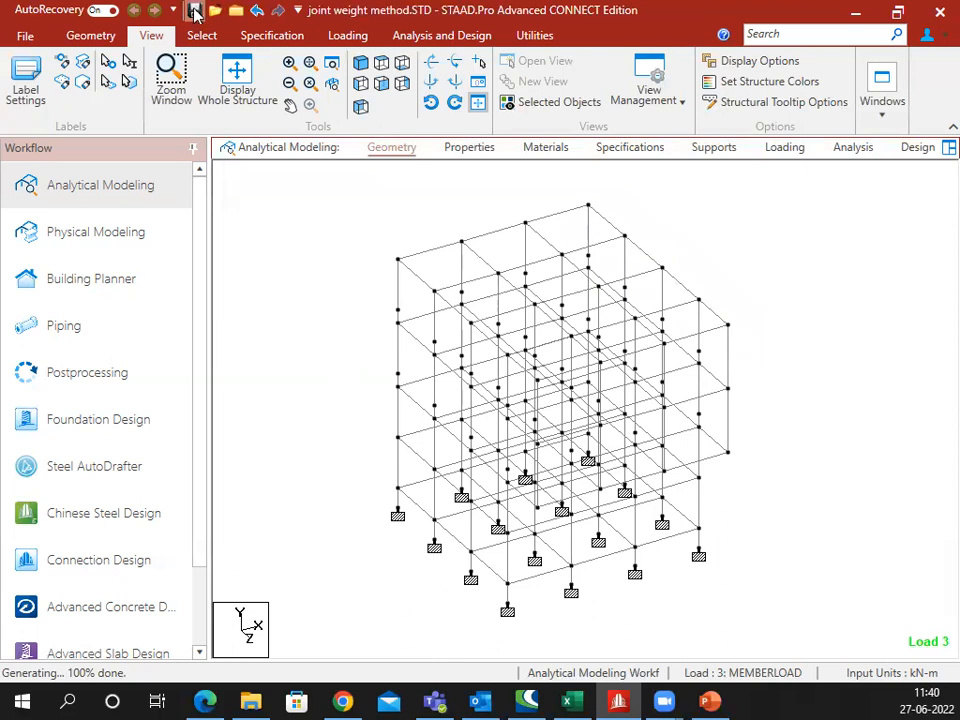
Step: Undo the last two translational repeats, removing the added upper storeys and the Z-direction bay extension
click(256, 12)
click(256, 12)
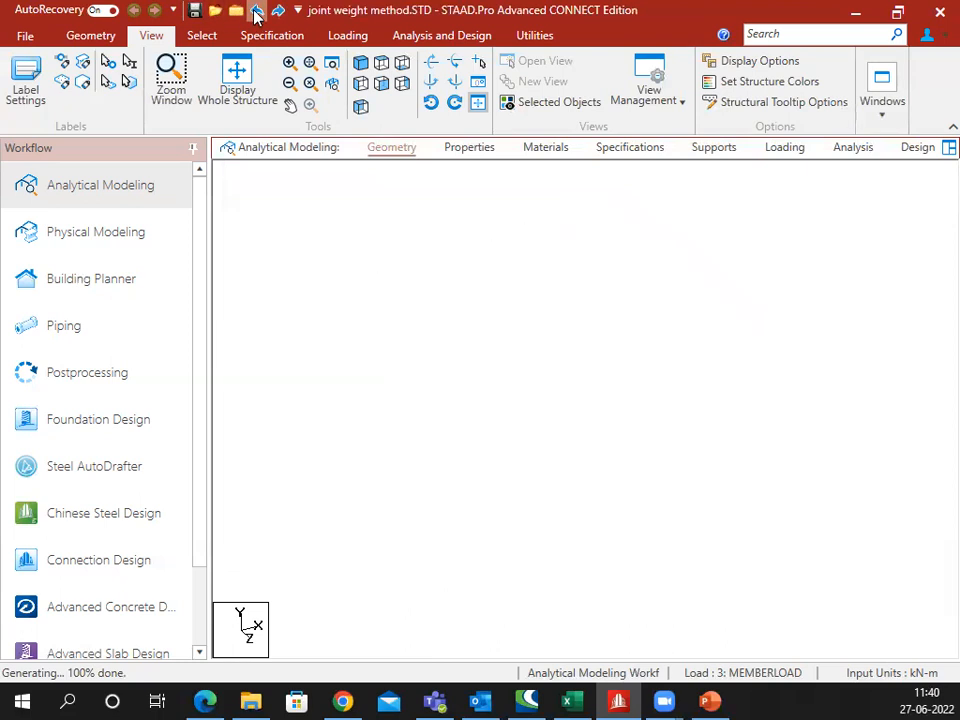
middle_drag(425, 328, 433, 354)
scroll(416, 343, down, 2)
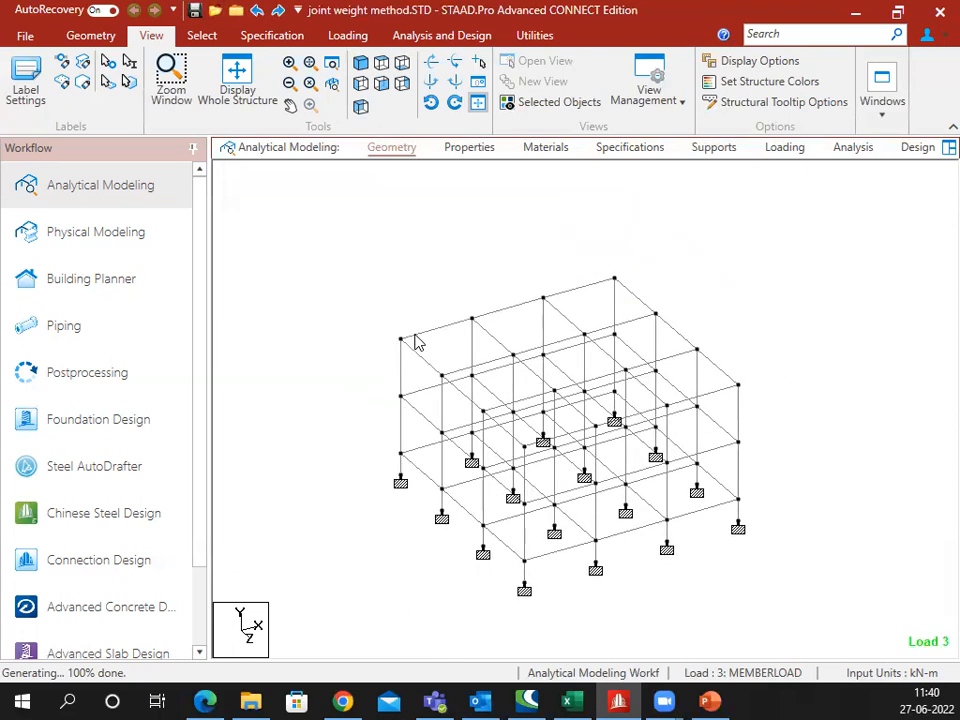
scroll(416, 343, up, 1)
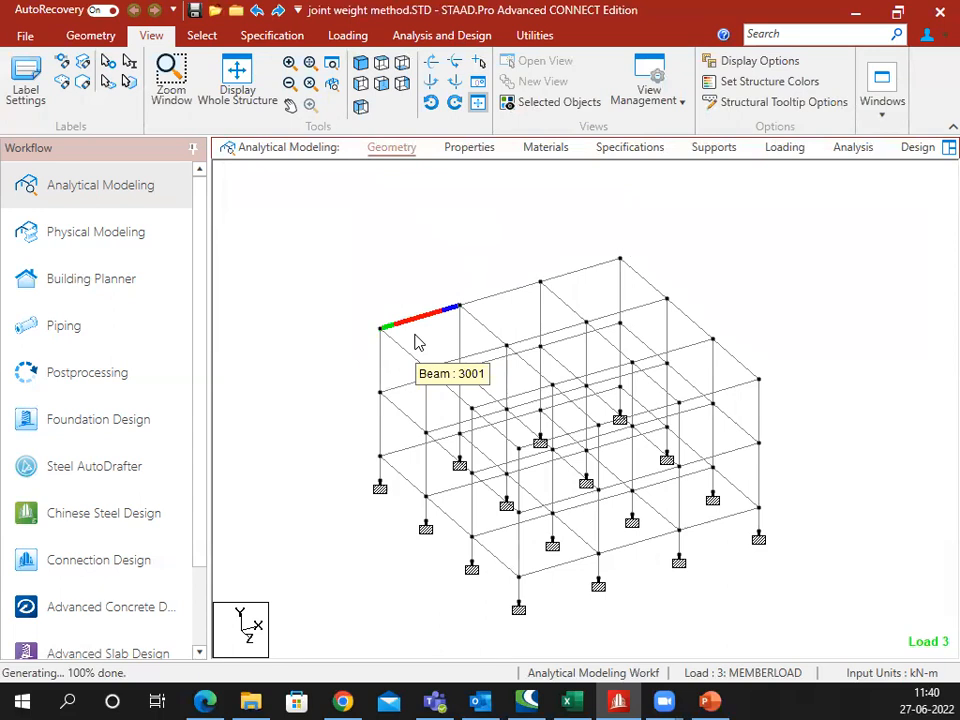
middle_drag(436, 369, 366, 352)
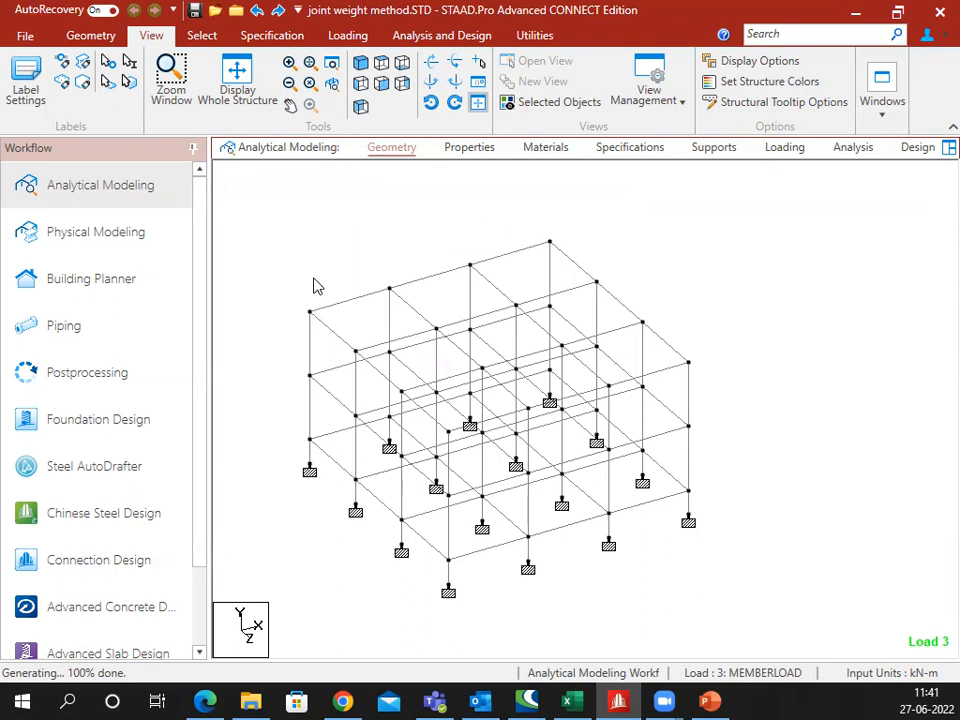
Step: Select beam 3001 at the top storey's rear corner and open node insertion for it
scroll(392, 366, up, 5)
click(336, 304)
middle_drag(334, 306, 377, 321)
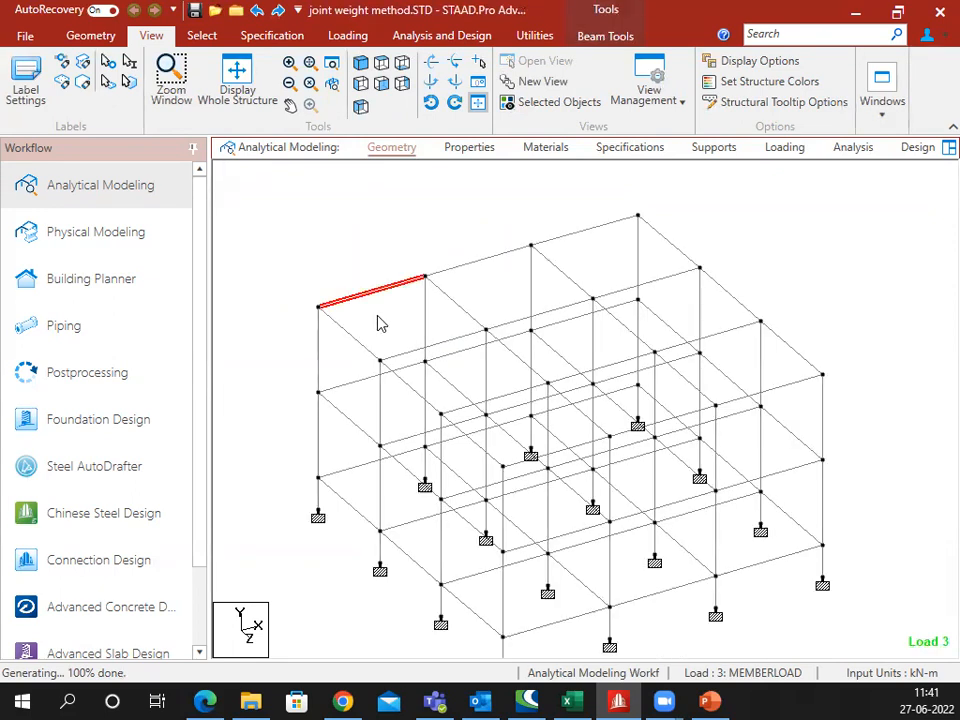
click(377, 319)
click(368, 293)
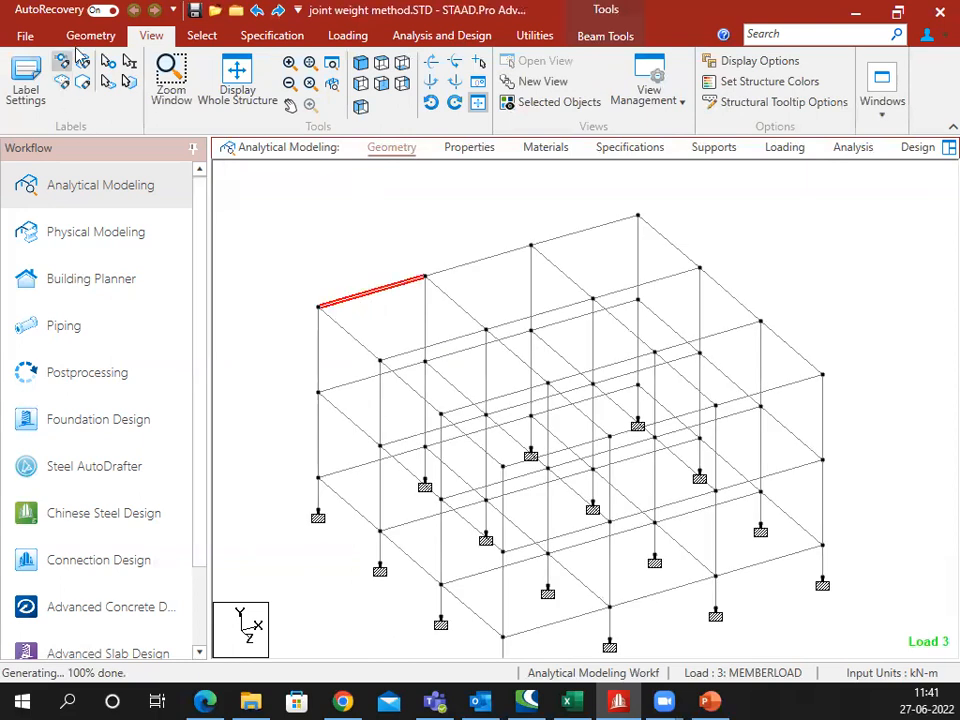
click(66, 38)
double_click(377, 292)
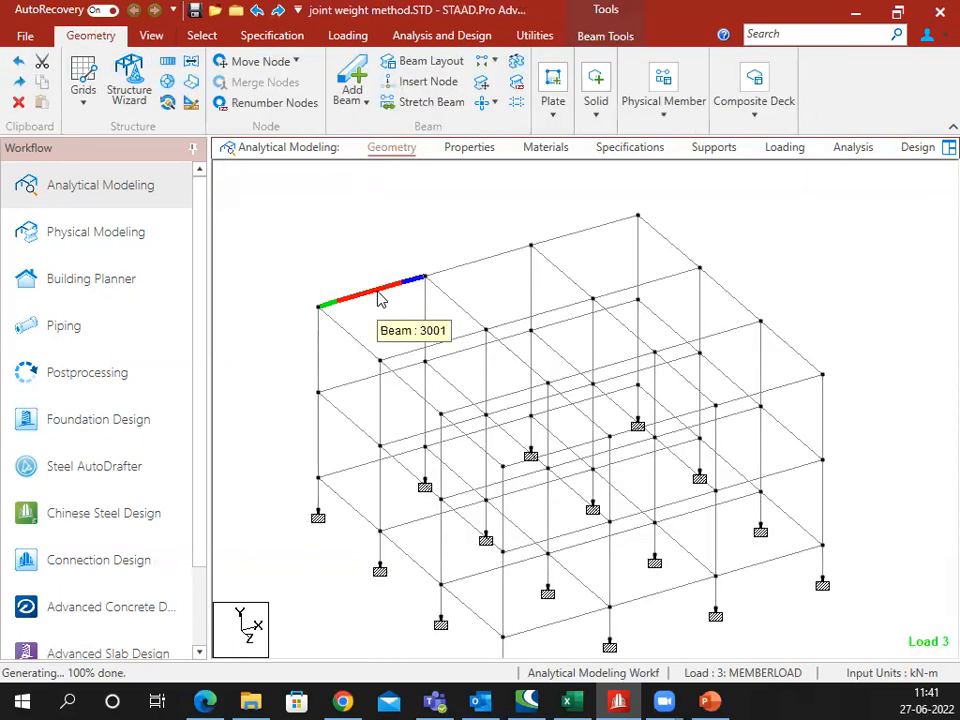
click(373, 297)
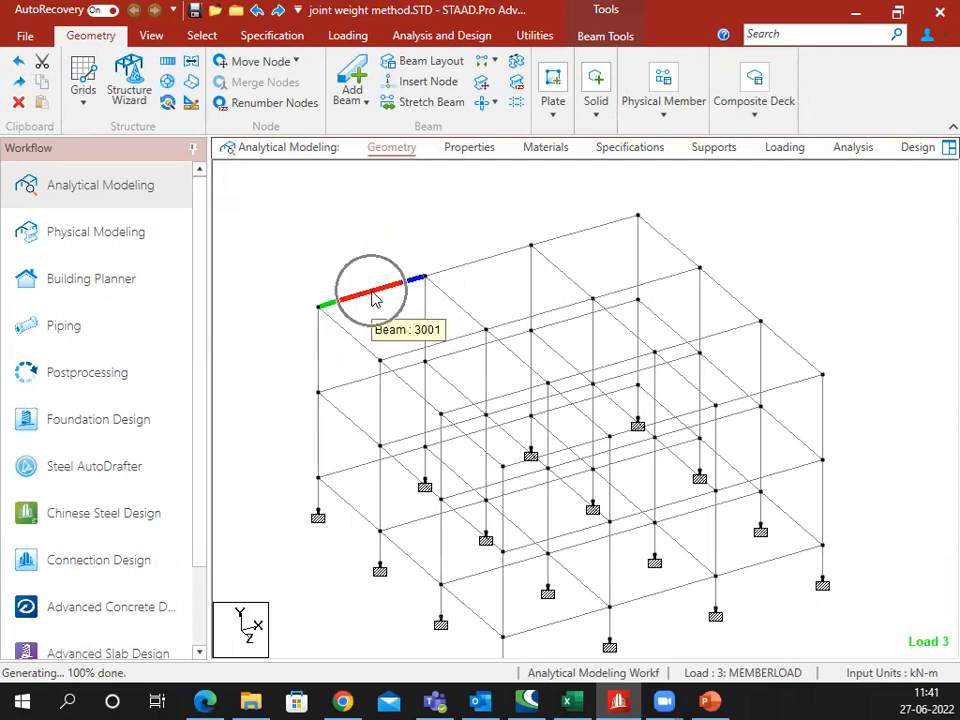
click(428, 89)
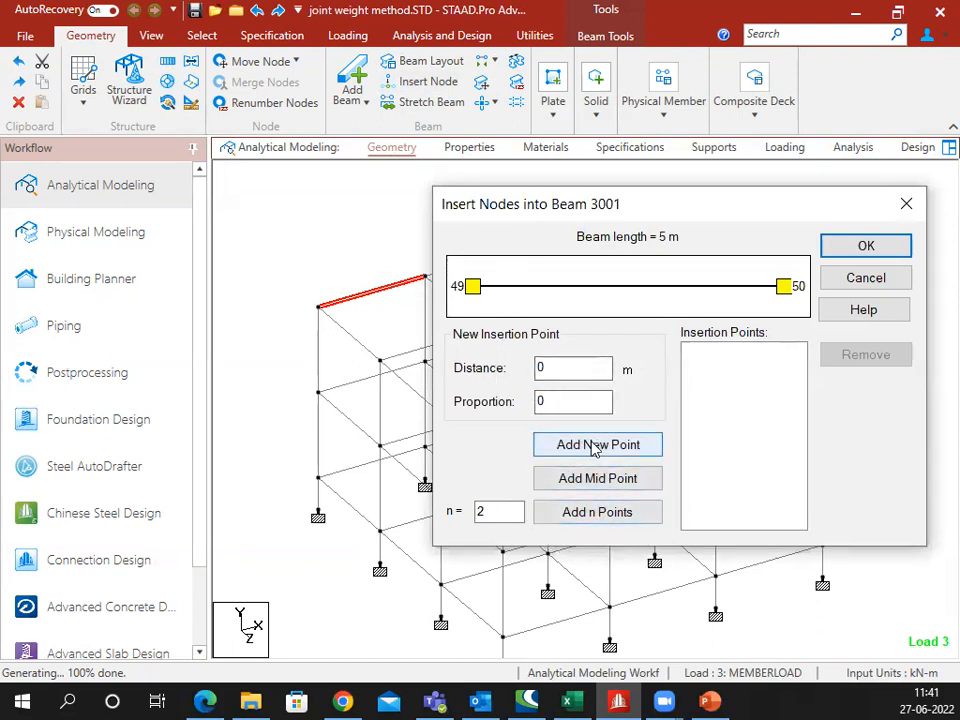
Step: Try insertion points at the beam's midpoint and at two equally spaced positions, and remove them all
double_click(561, 369)
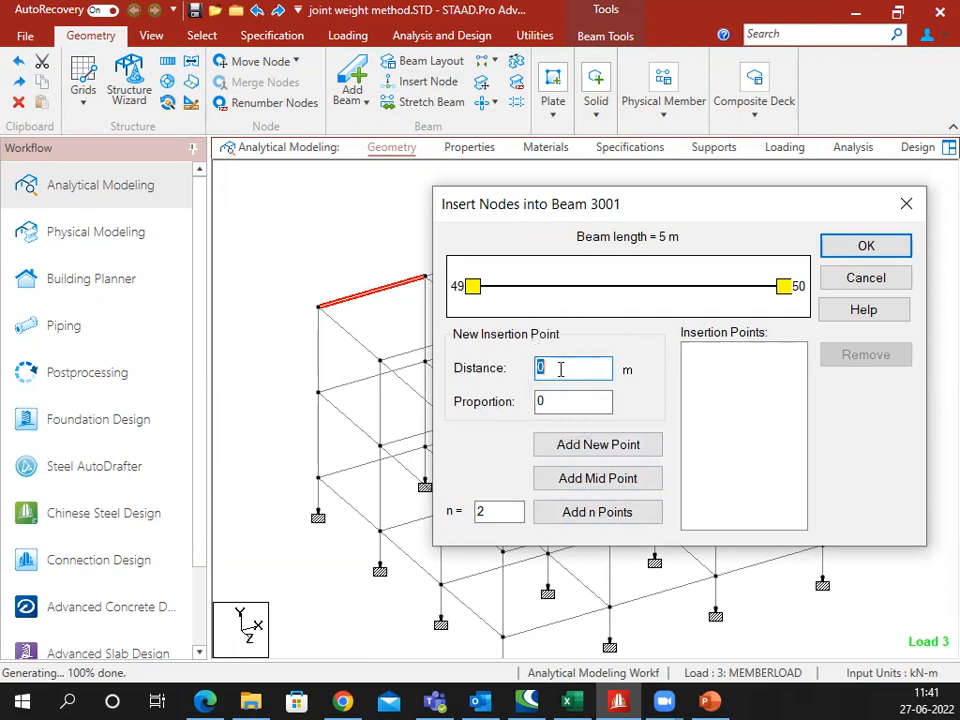
click(575, 484)
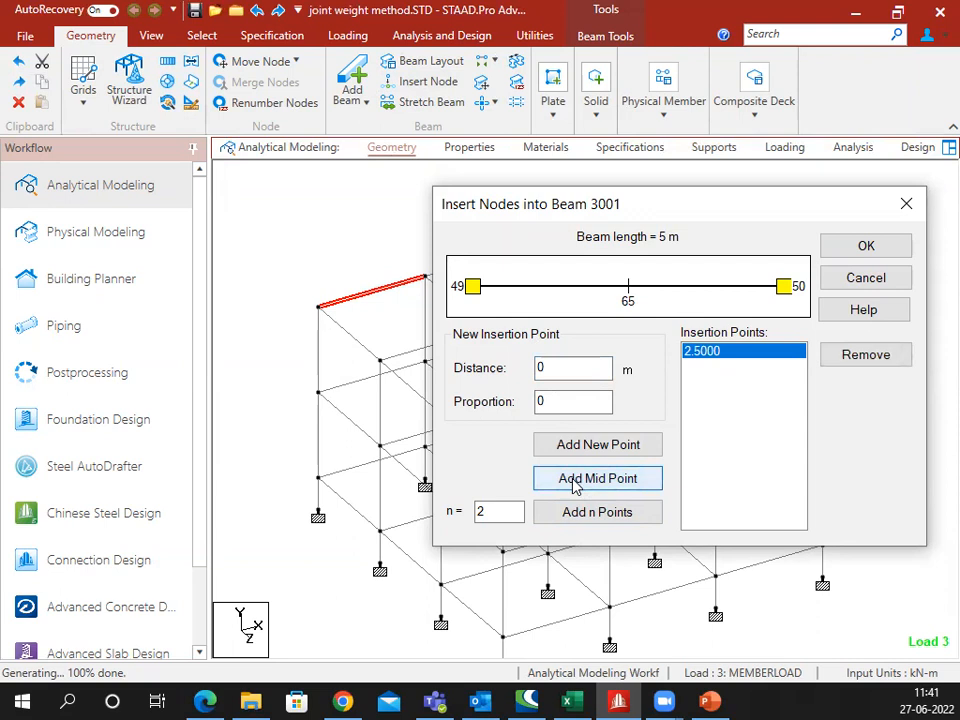
click(597, 516)
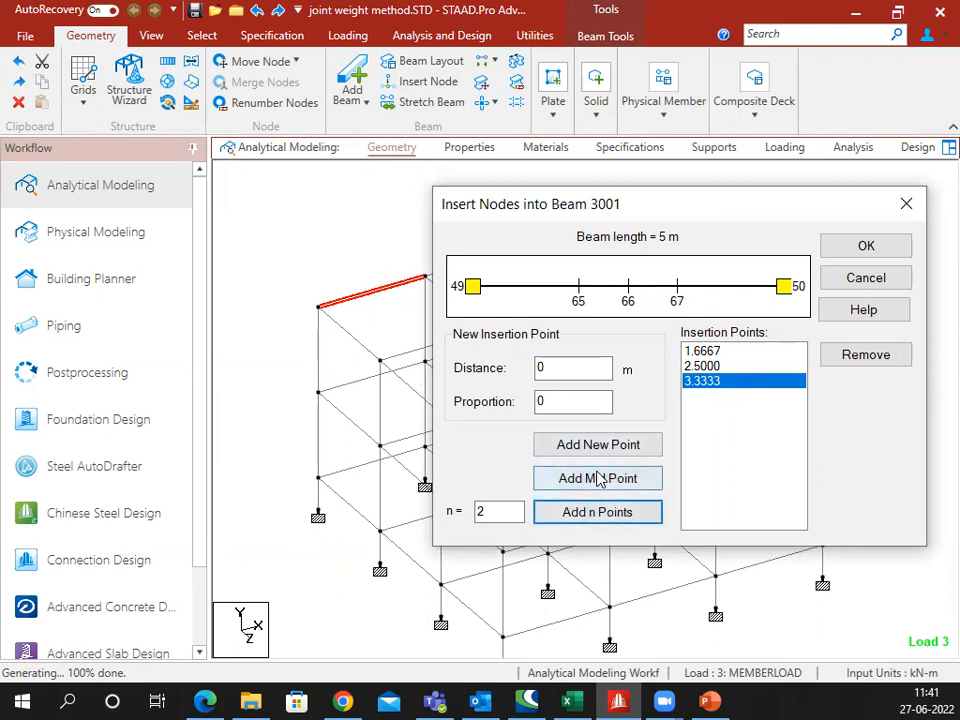
click(597, 478)
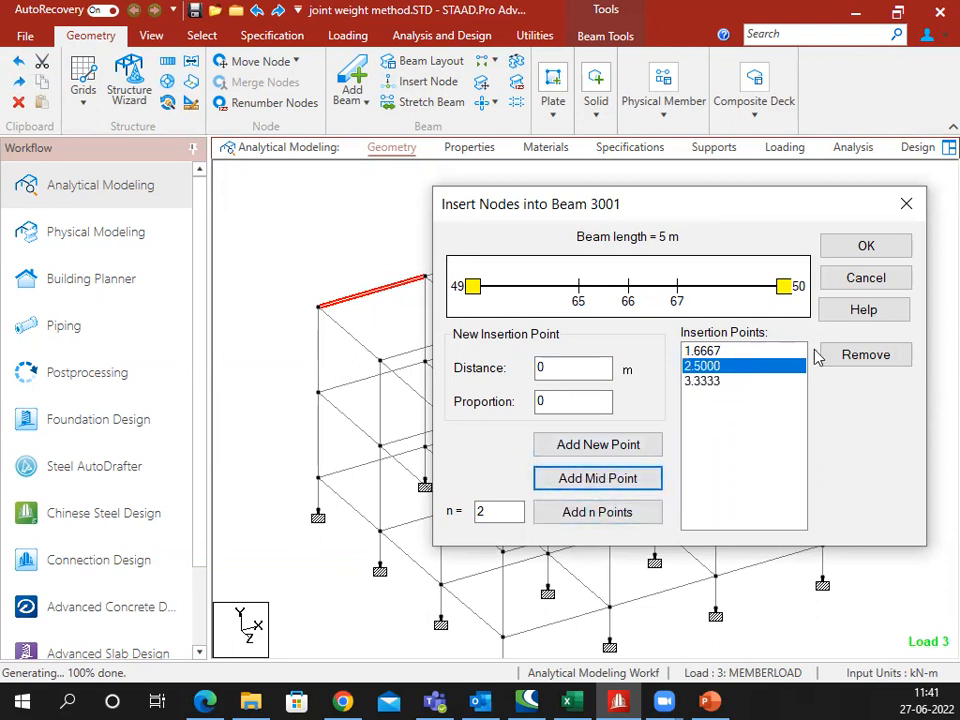
click(858, 362)
click(858, 362)
click(858, 362)
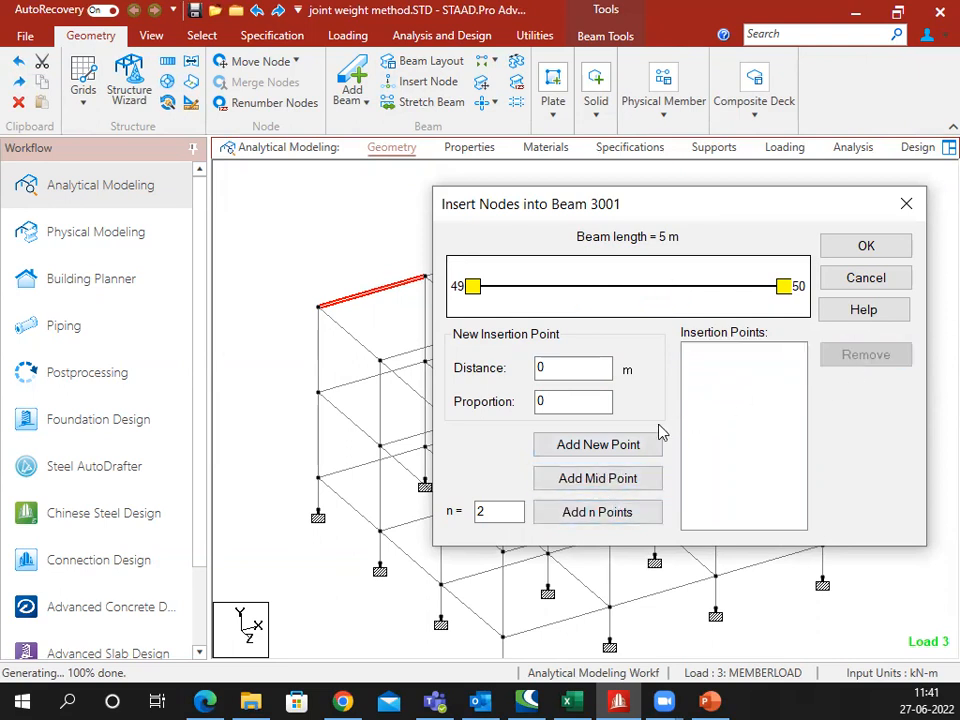
Step: Insert a node at the midpoint of beam 3001 and check that its halves select separately
click(641, 479)
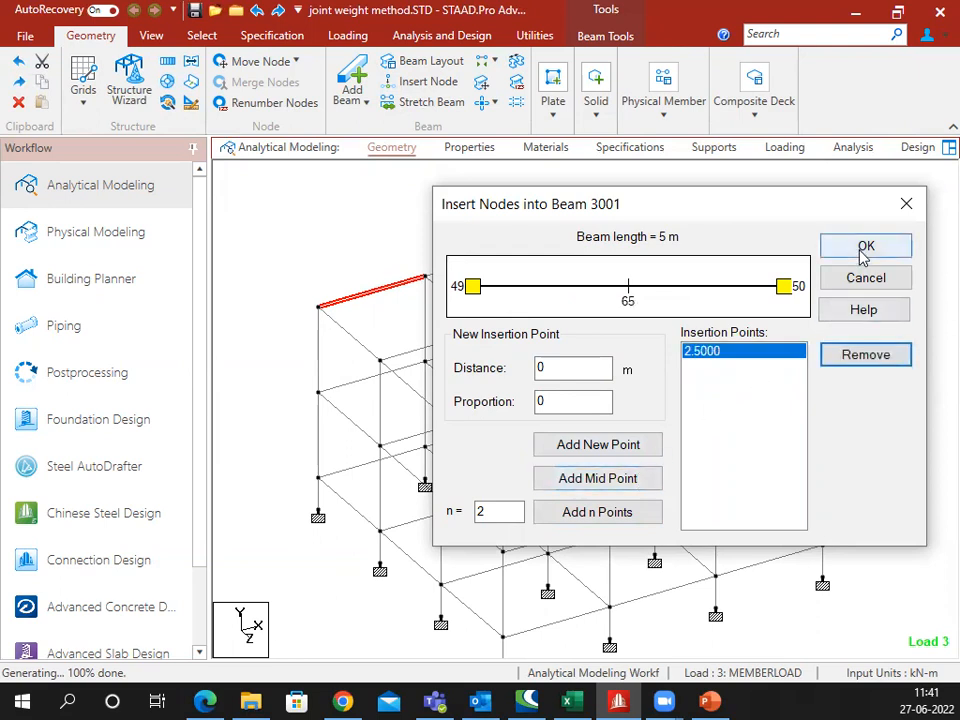
click(863, 257)
scroll(369, 303, up, 4)
middle_drag(341, 278, 438, 369)
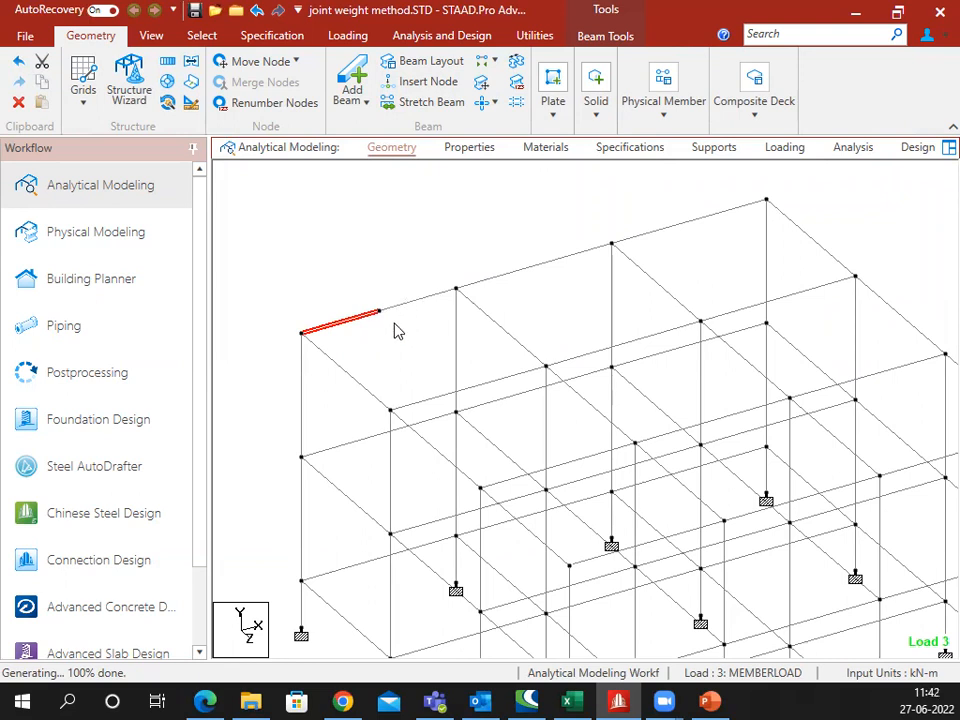
drag(430, 272, 364, 353)
click(388, 347)
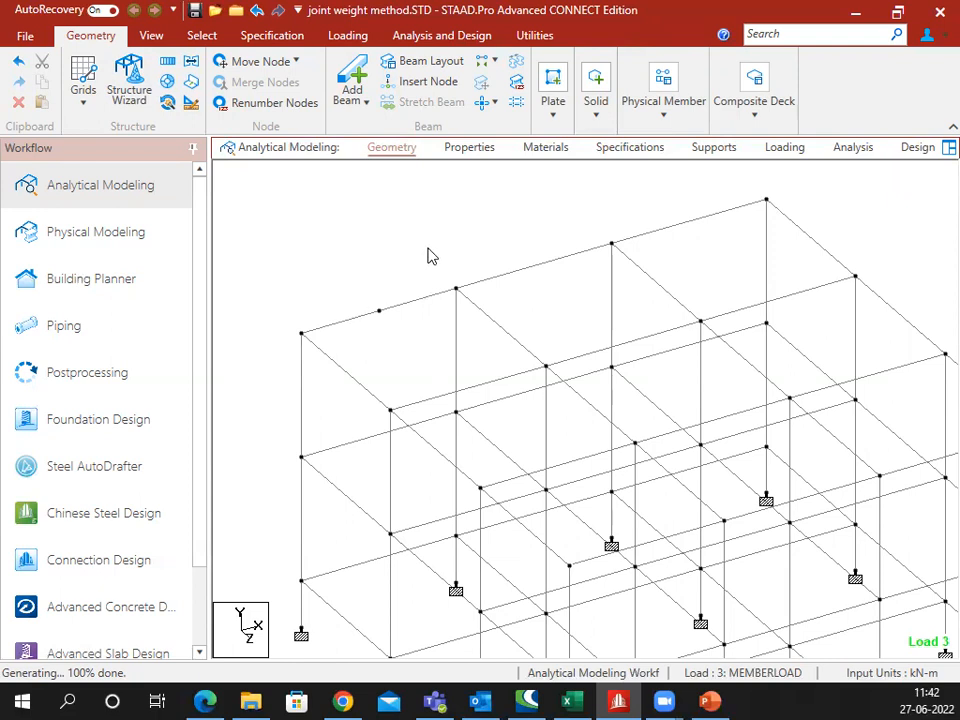
Step: Merge the two collinear halves of the split top-storey beam into a single beam, retaining beam number 3001
drag(428, 247, 349, 368)
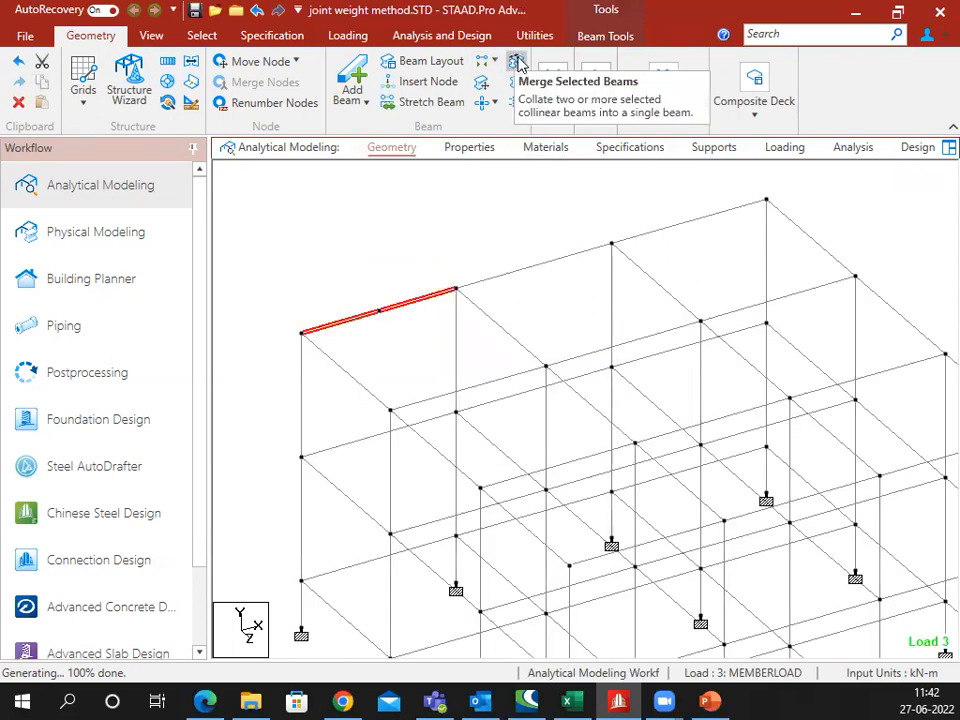
click(518, 63)
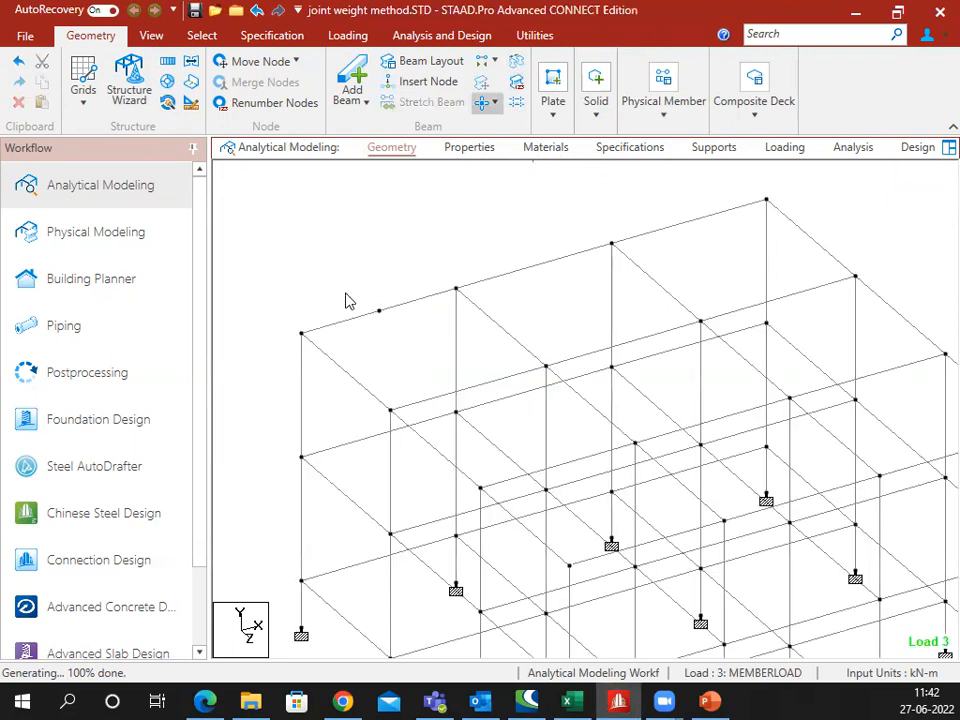
drag(431, 274, 349, 323)
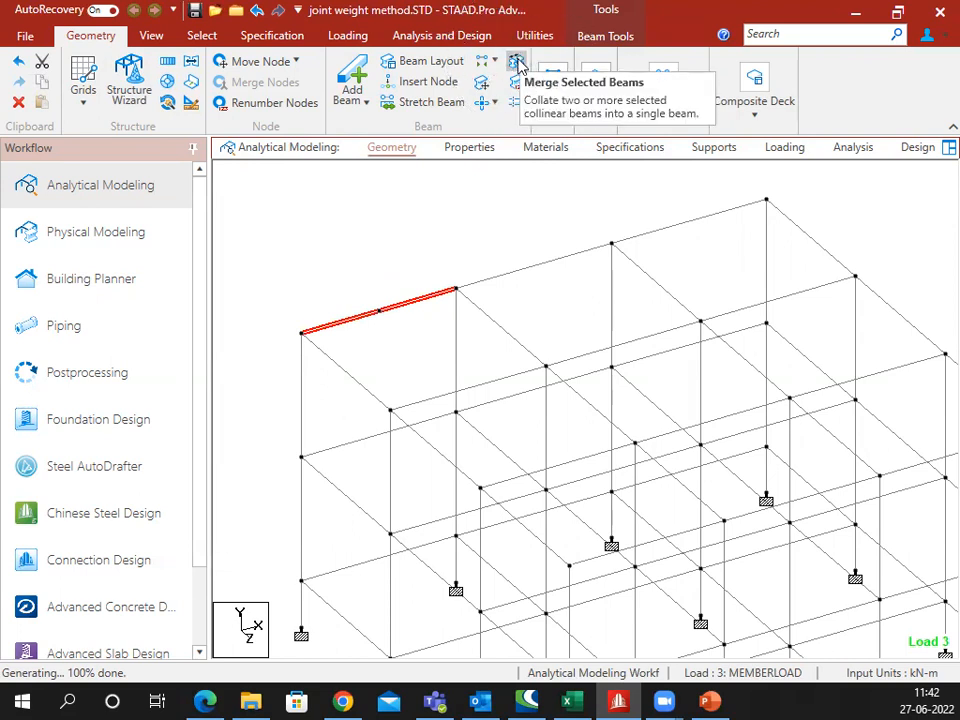
click(518, 62)
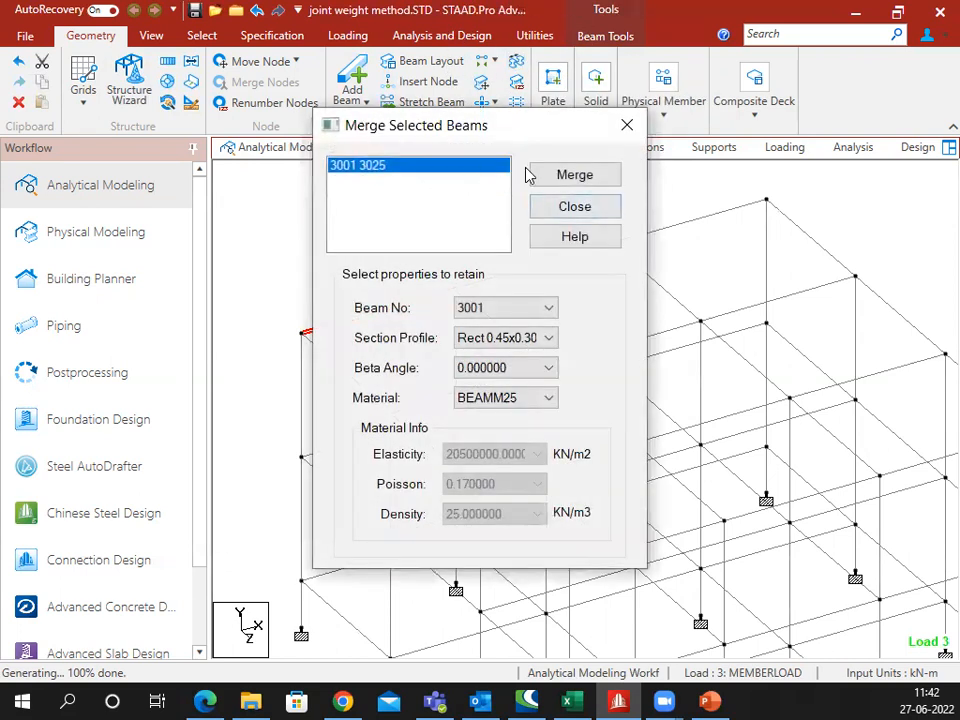
click(546, 174)
click(627, 125)
scroll(380, 310, up, 2)
middle_drag(360, 295, 360, 315)
drag(417, 261, 313, 375)
click(320, 357)
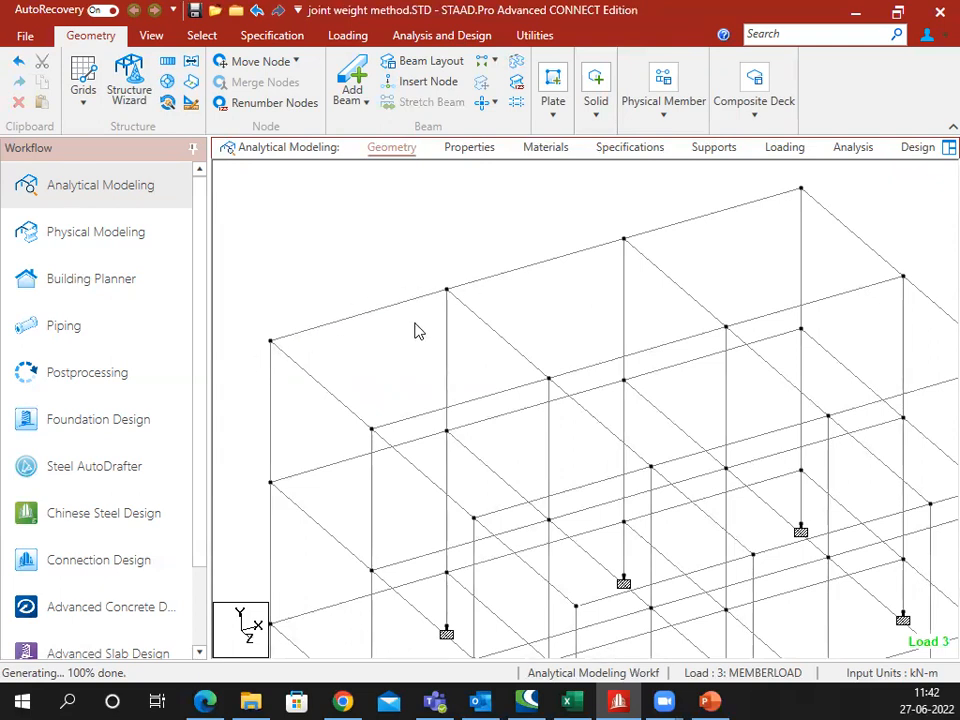
Step: View the full frame and switch to the PowerPoint presentation
scroll(425, 410, down, 2)
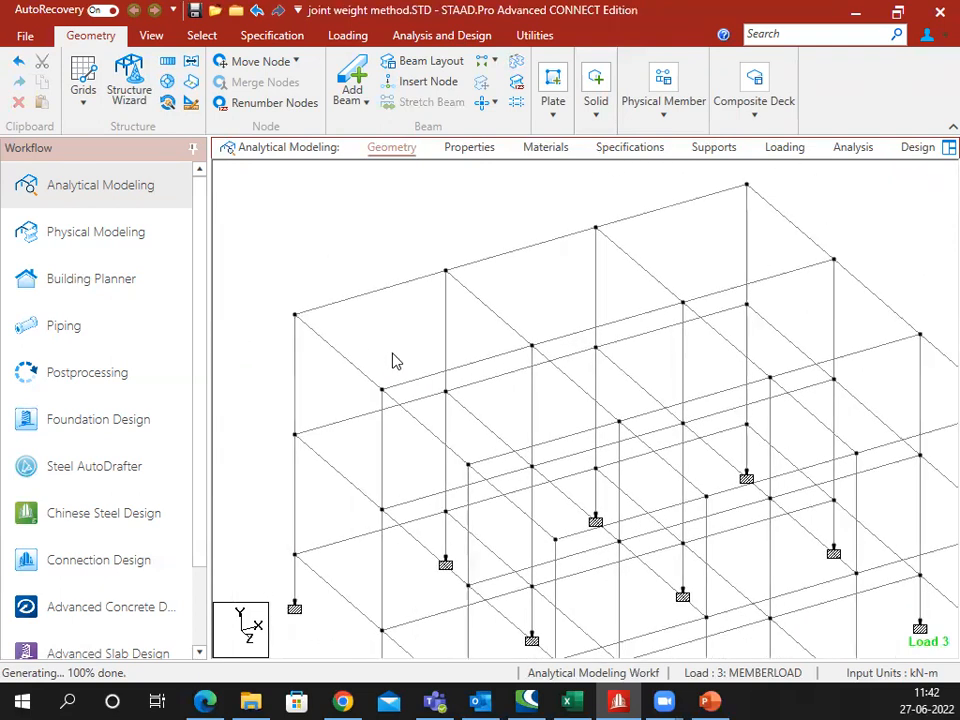
middle_drag(497, 454, 482, 424)
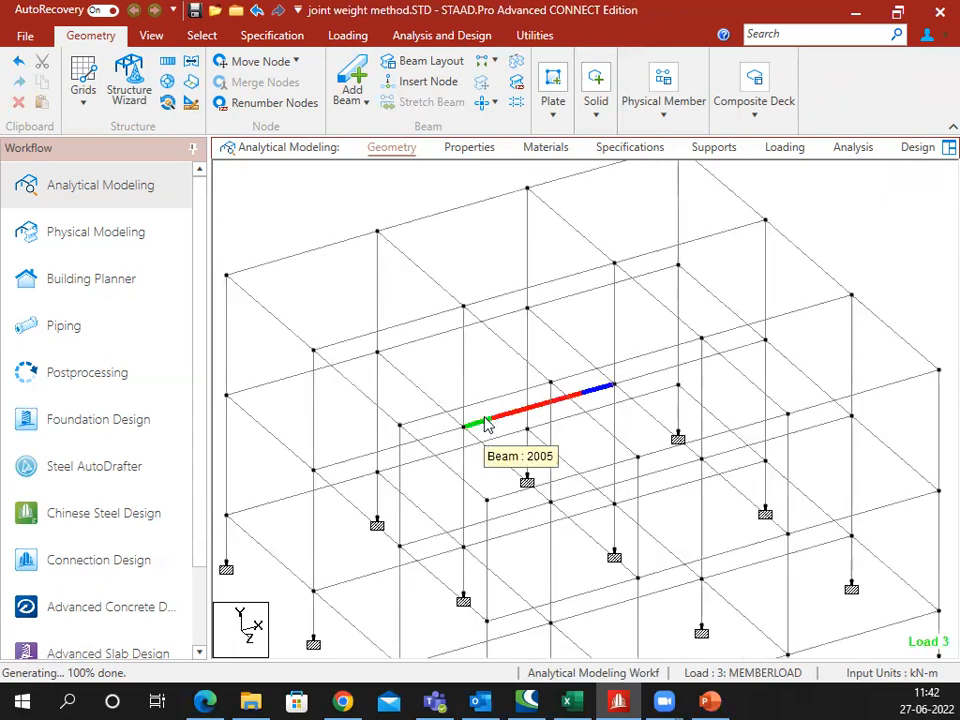
scroll(506, 409, down, 2)
scroll(568, 471, down, 2)
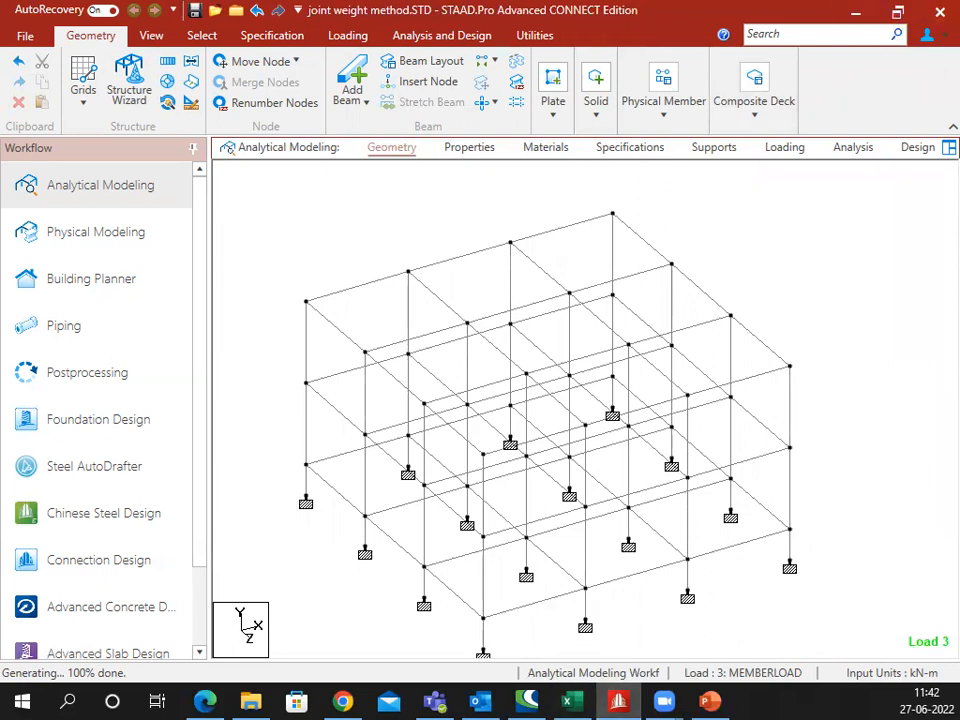
key(alt+Tab)
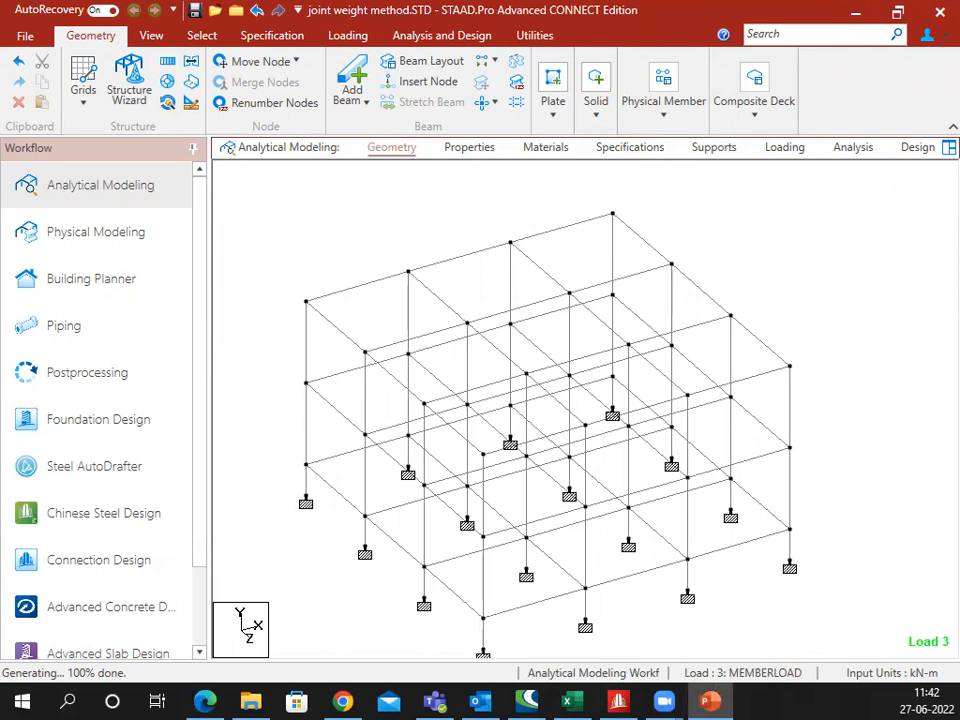